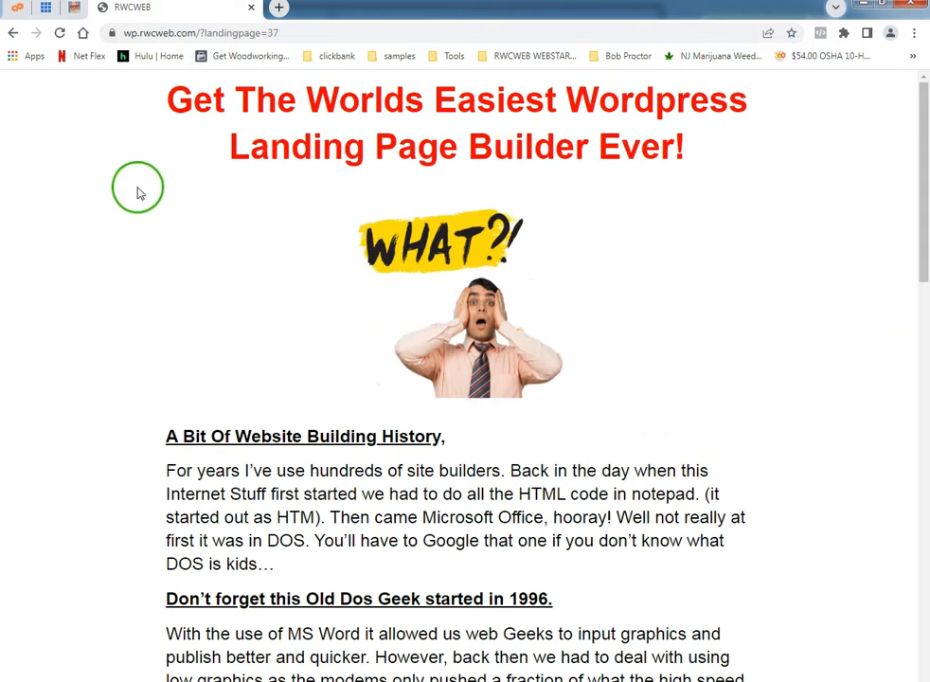
Leave the landing page preview and open the list of subdomains in the Bluehost account
click(13, 33)
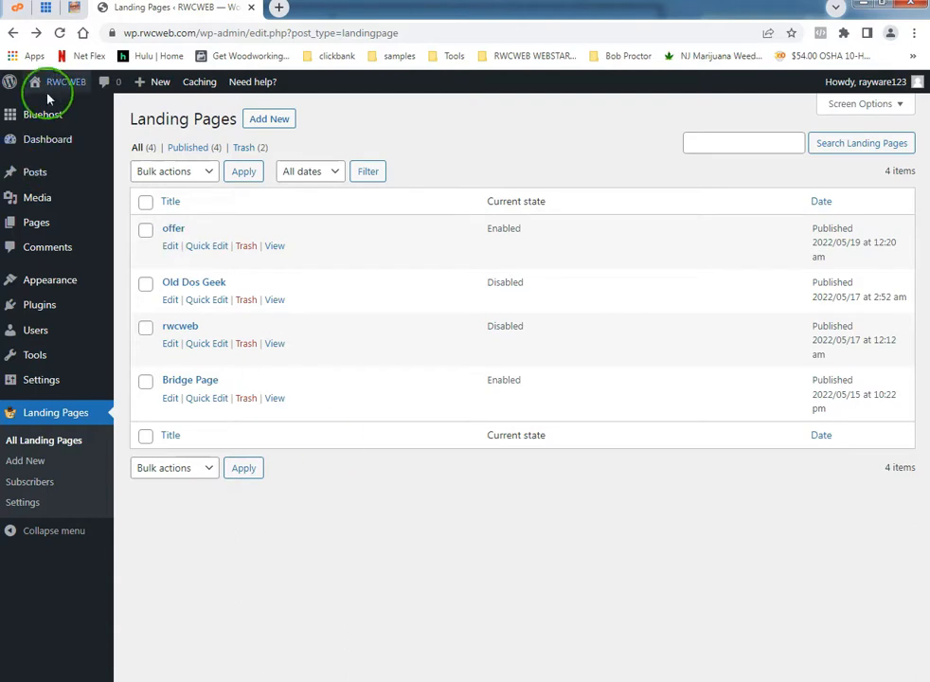
click(49, 15)
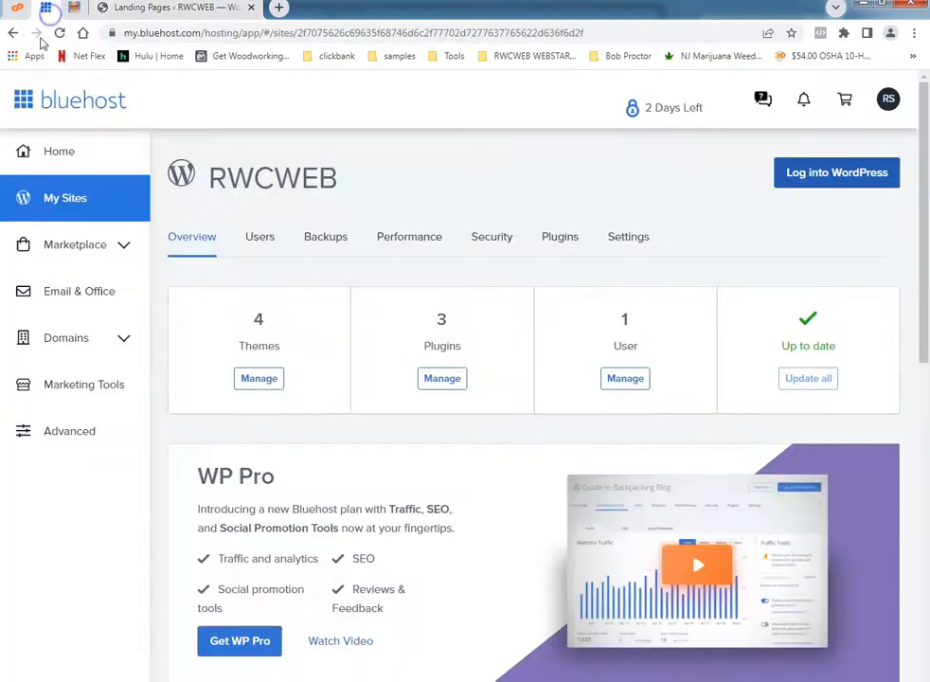
click(71, 357)
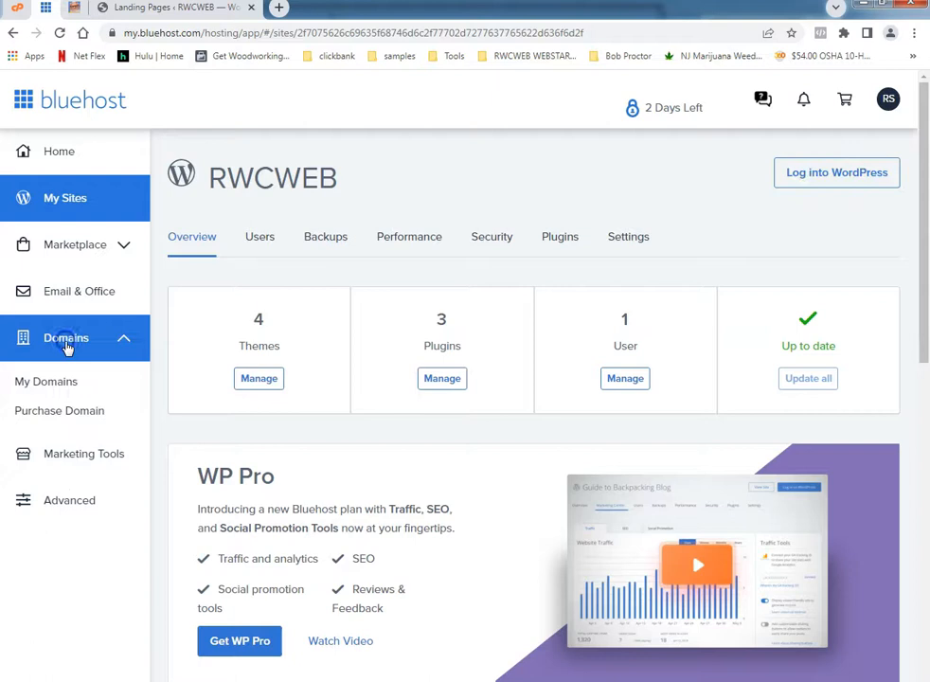
click(47, 526)
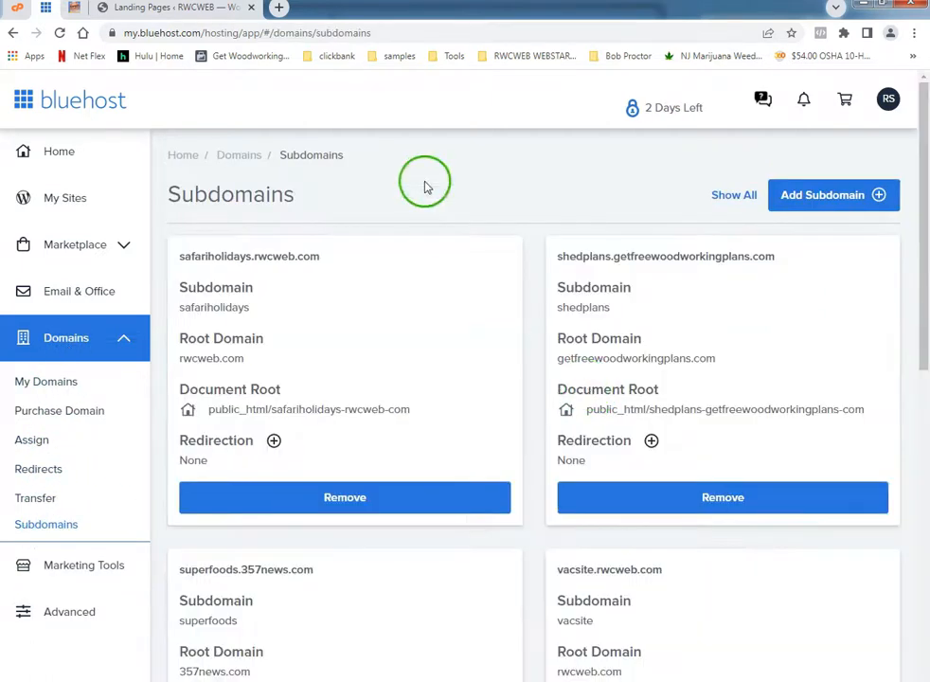
Switch to the open rwcweb.com site and look over its home page, including the Affiliate Marketing Website Resources section
click(78, 11)
scroll(445, 332, down, 10)
scroll(390, 350, up, 10)
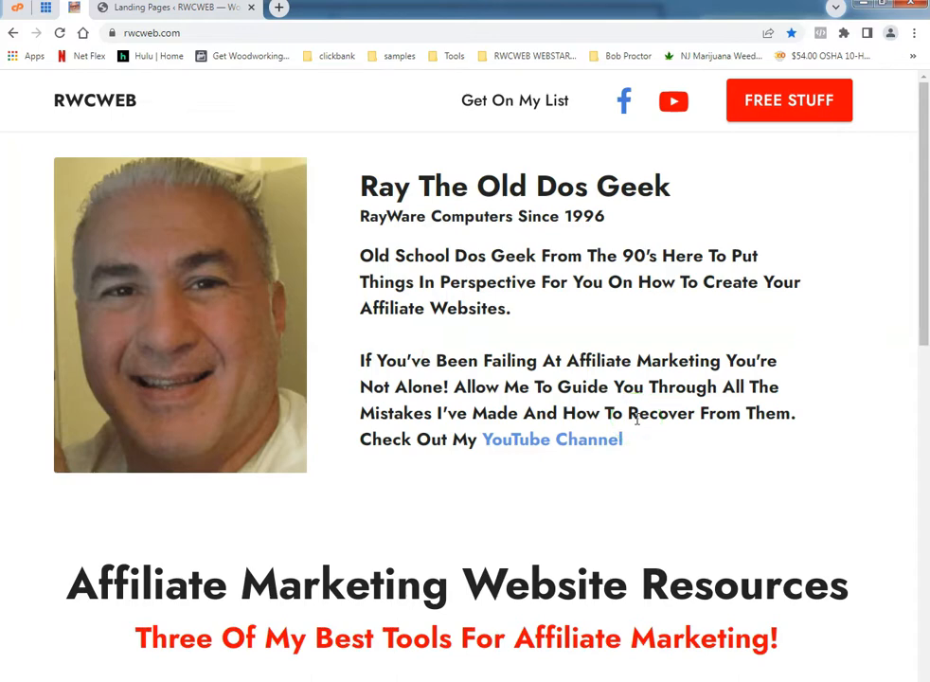
scroll(634, 417, down, 6)
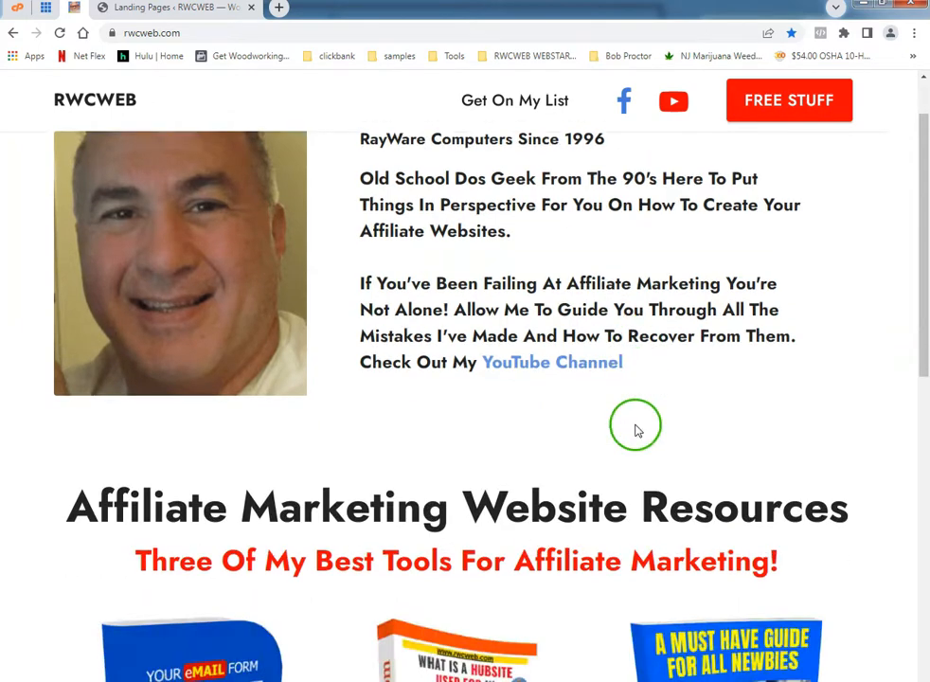
scroll(634, 416, up, 6)
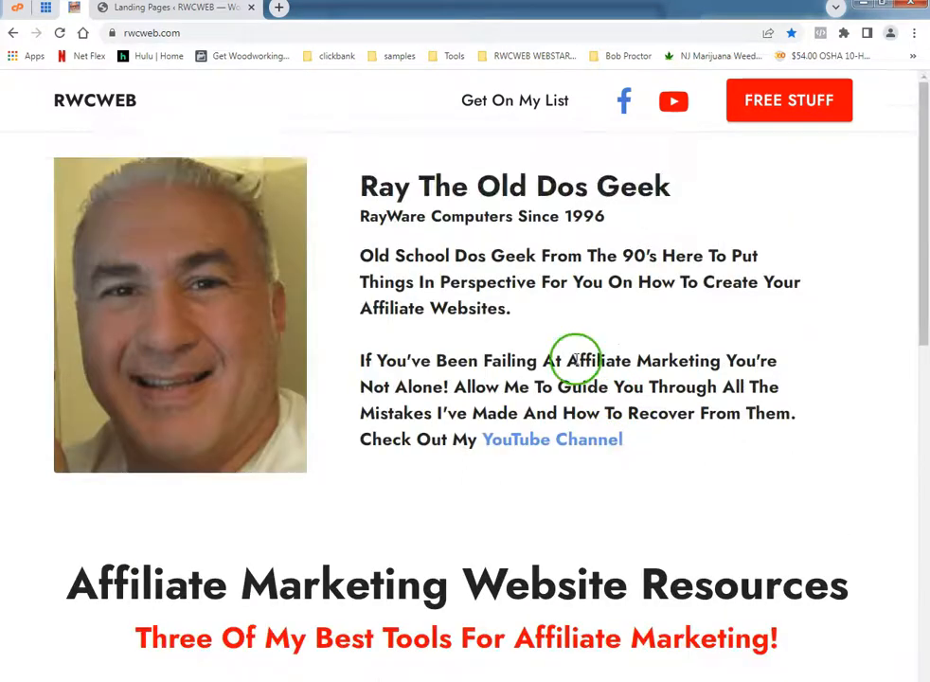
Open tedsplans.com in a new browser tab and look through the woodworking site's home page
click(279, 7)
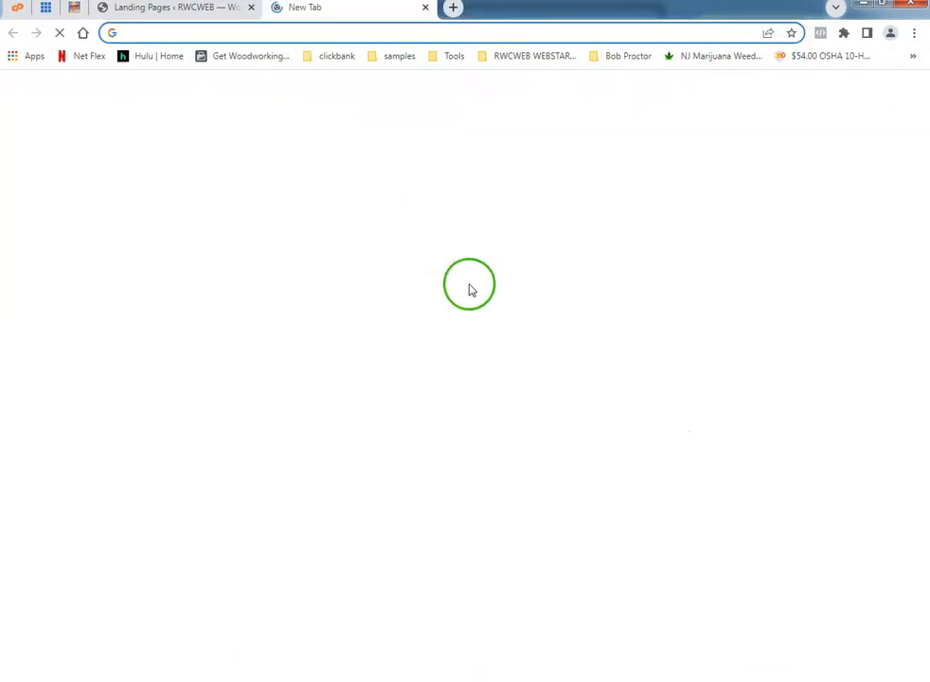
text(tedspl)
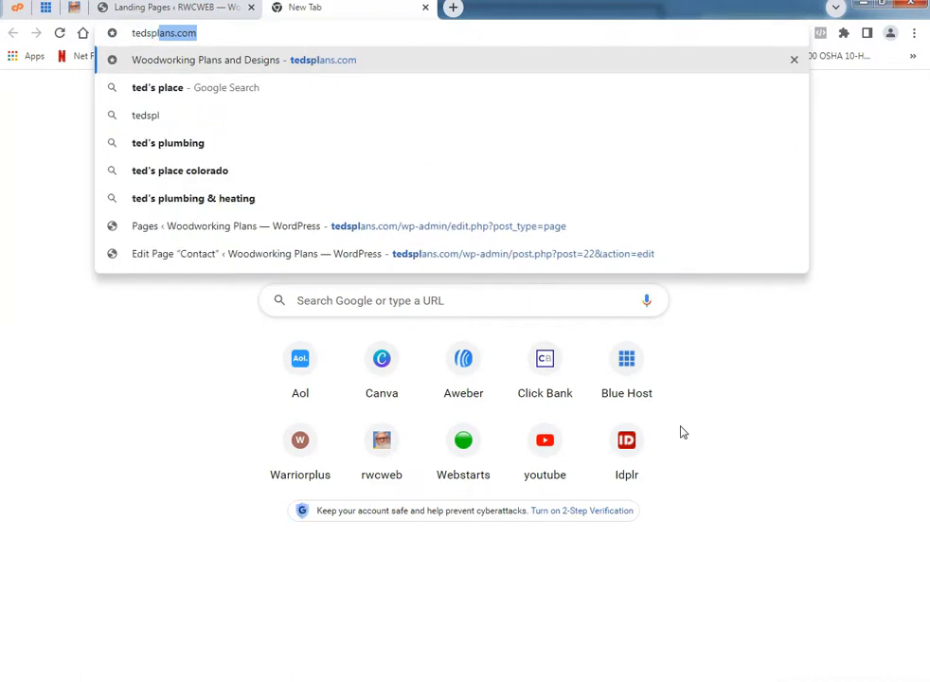
key(Return)
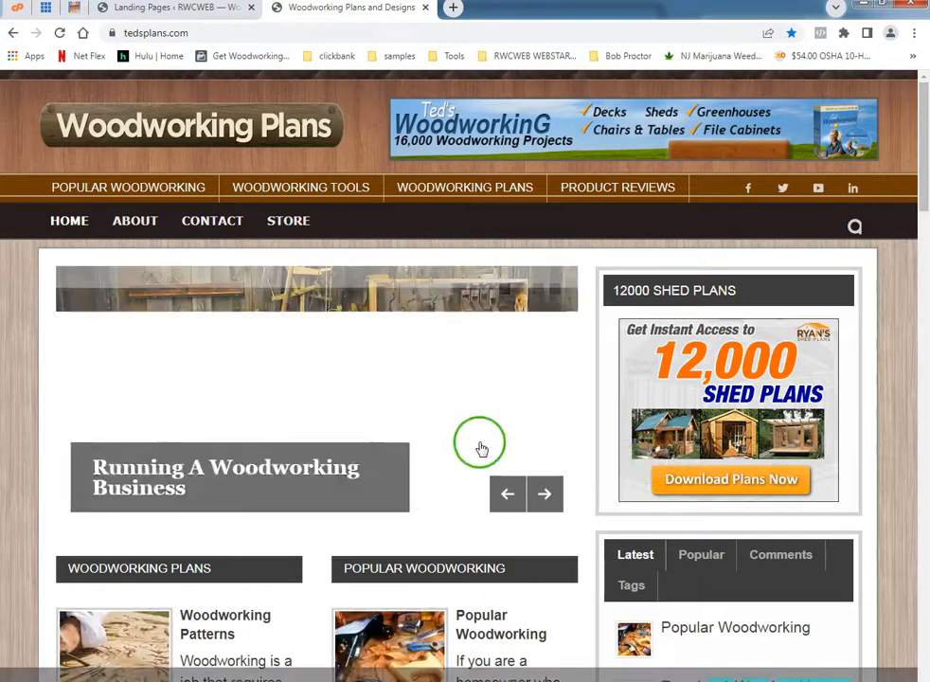
scroll(161, 383, down, 7)
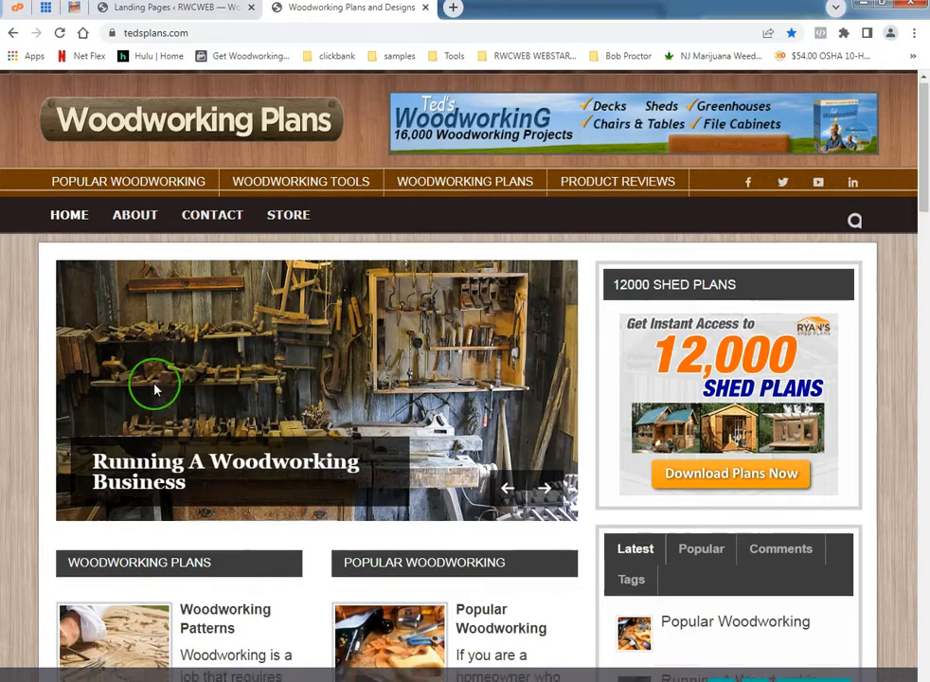
scroll(284, 435, down, 5)
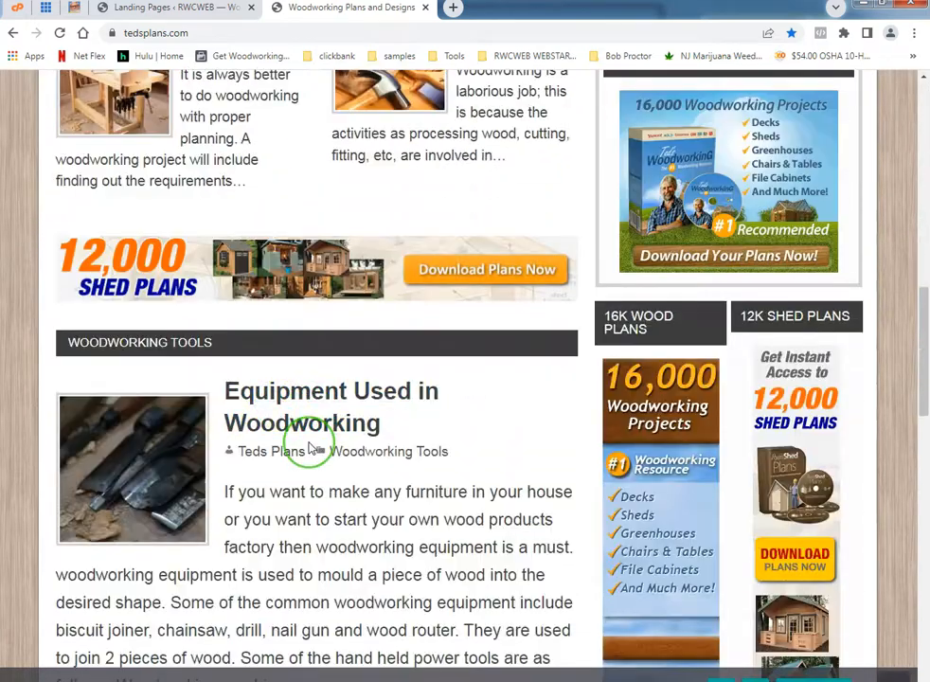
scroll(308, 449, up, 12)
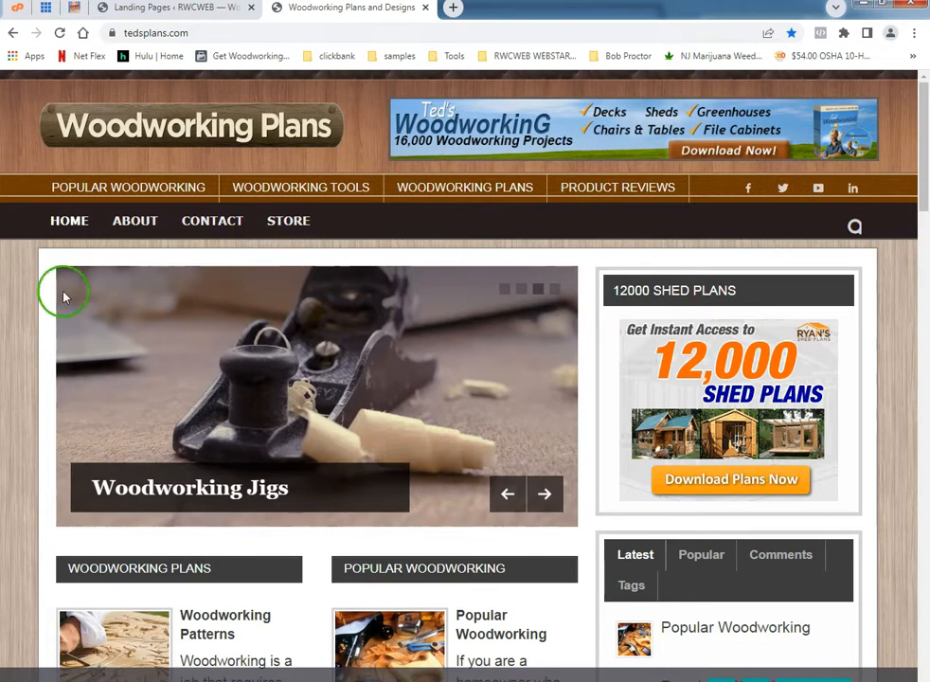
Go to getfreewoodworkingplans.com in the same tab and look over the Download Shed Plans home page
click(371, 32)
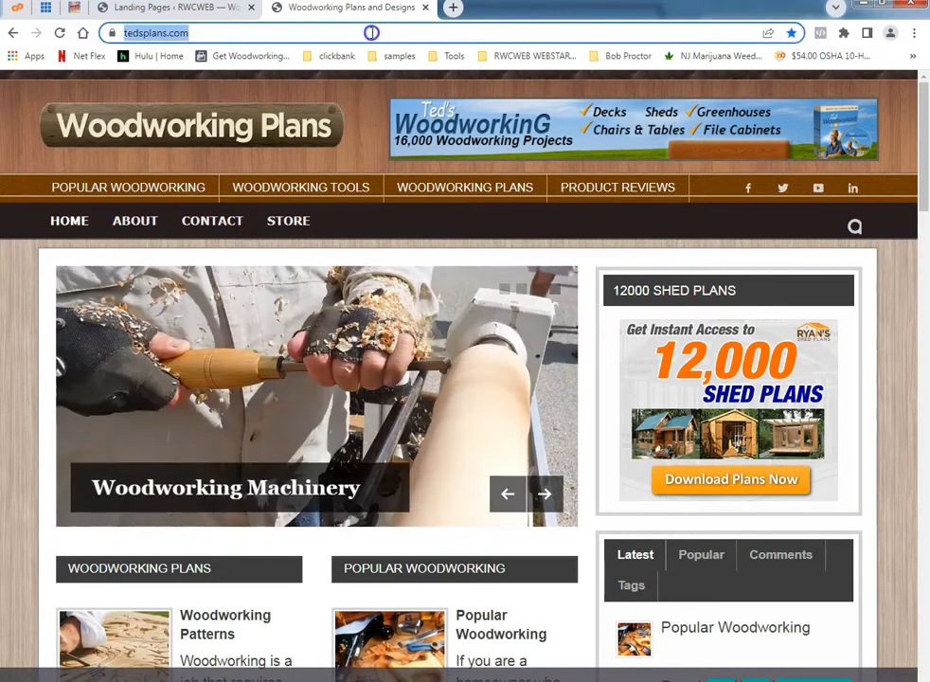
text(getfreewoodworking)
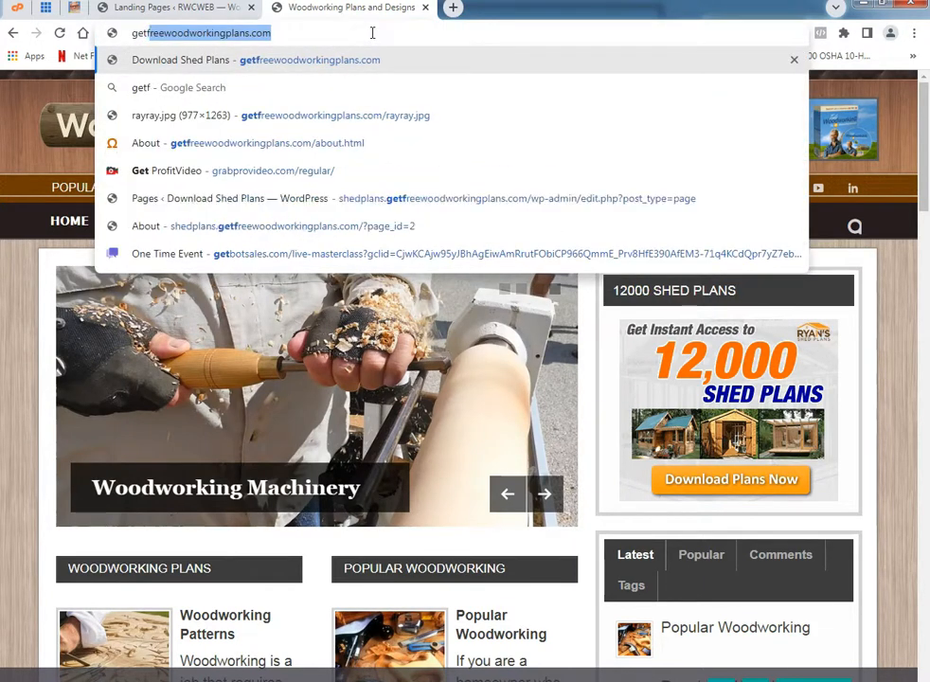
key(Return)
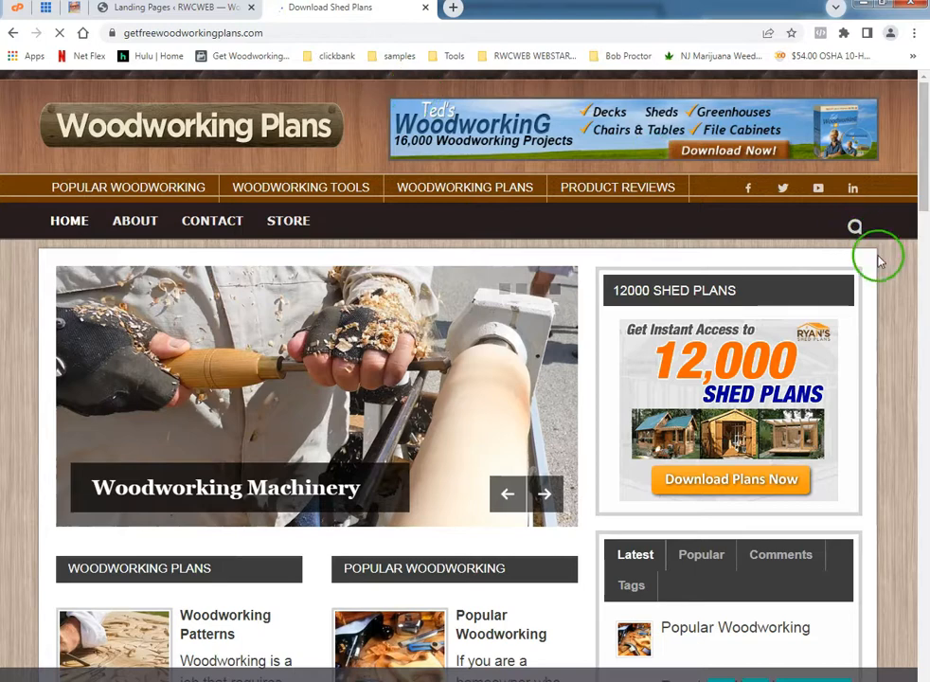
scroll(474, 327, down, 3)
scroll(488, 320, up, 3)
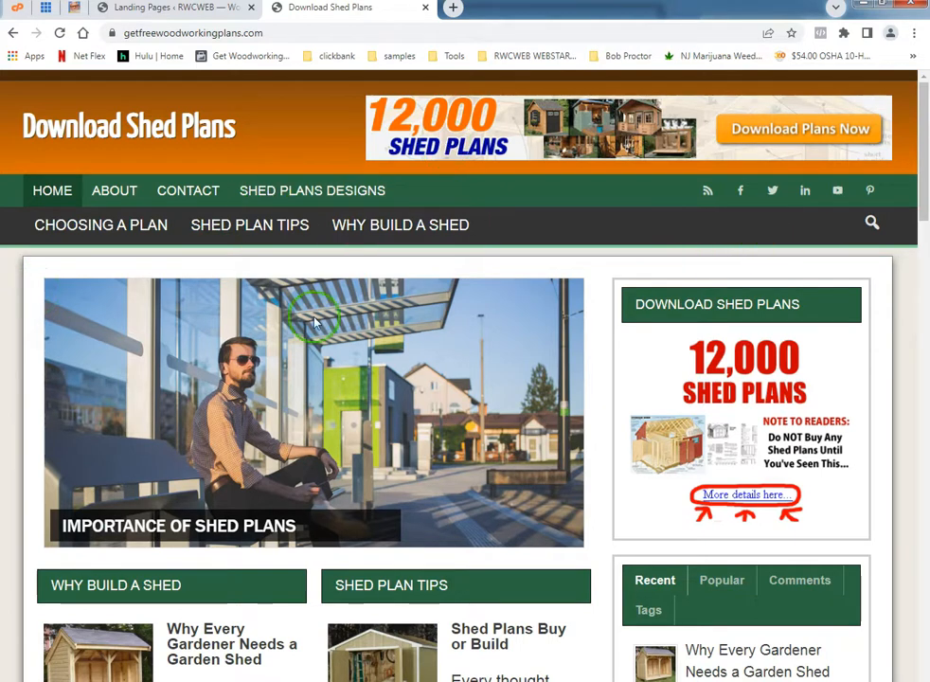
Open the bookmarked "Finally!.. A Real Beginners Guide To Affiliate Marketing!" page and examine its layout from headline to sign-up form and publisher's note
click(536, 56)
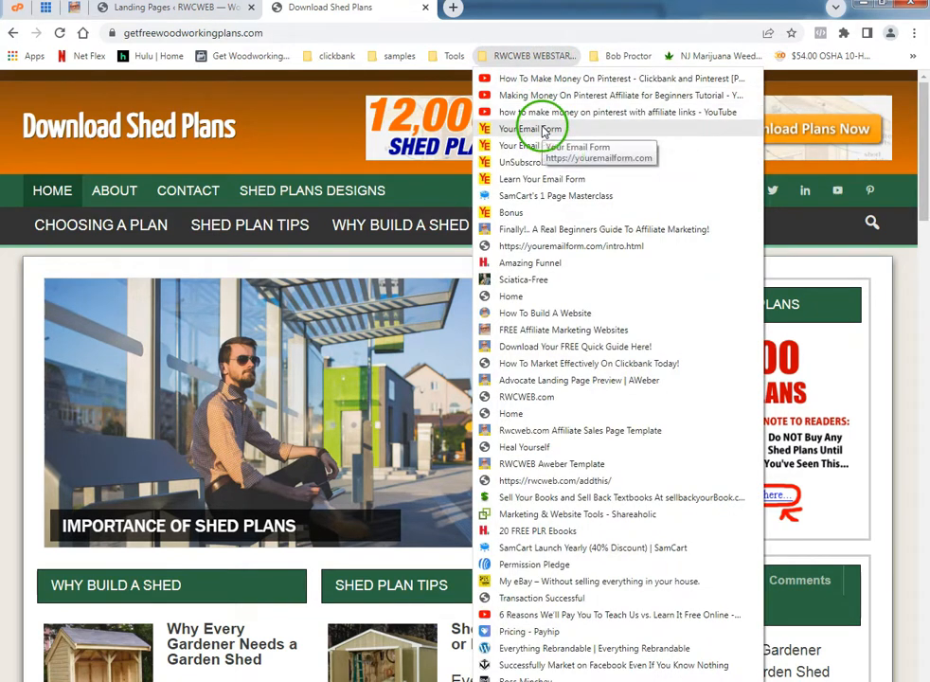
click(583, 231)
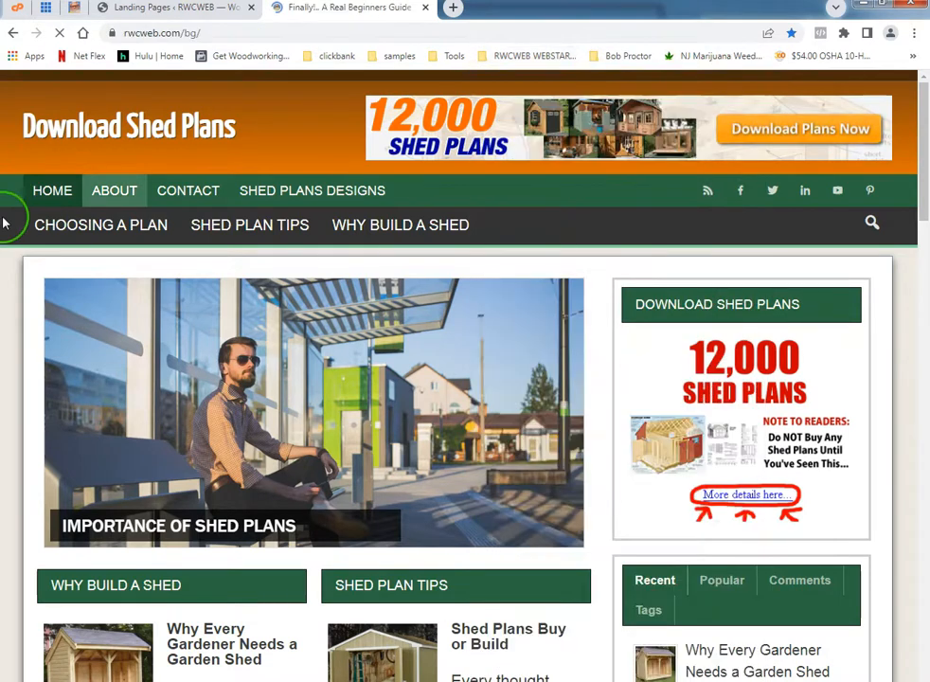
scroll(7, 221, down, 10)
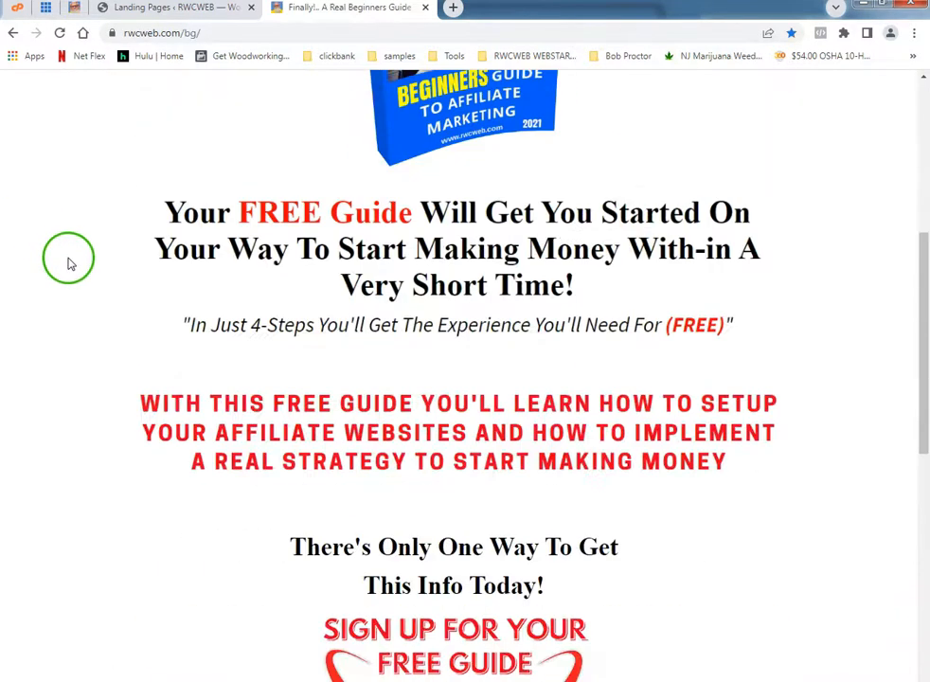
scroll(92, 271, up, 10)
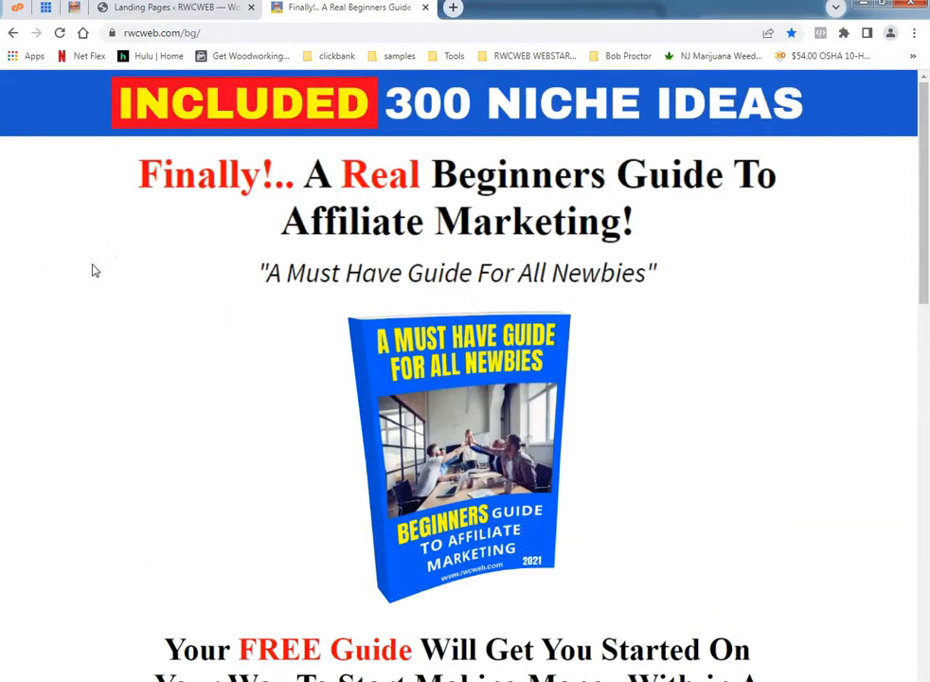
scroll(92, 271, down, 8)
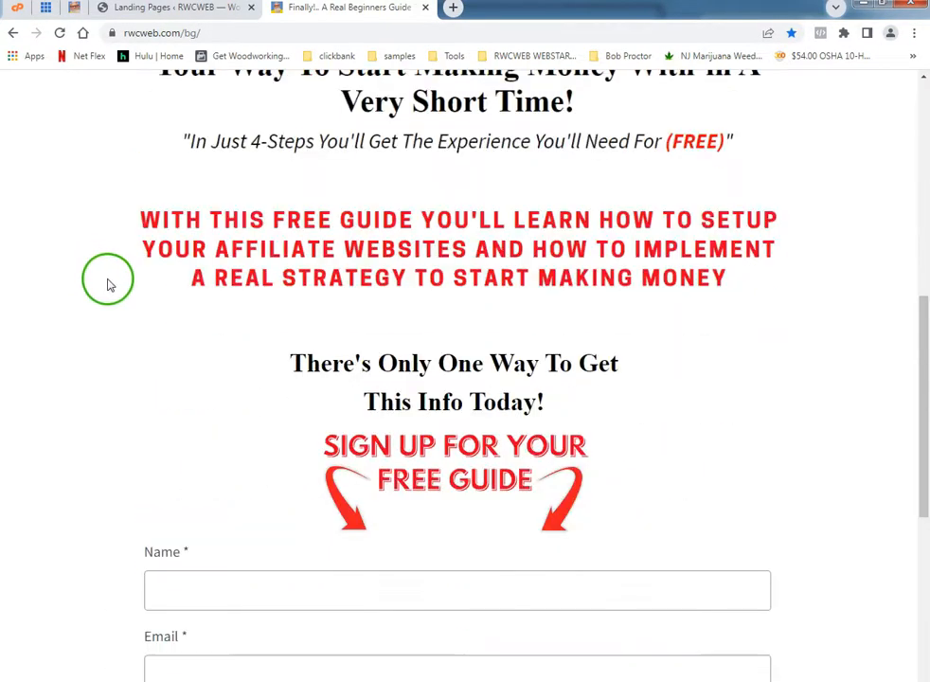
key(ctrl+minus)
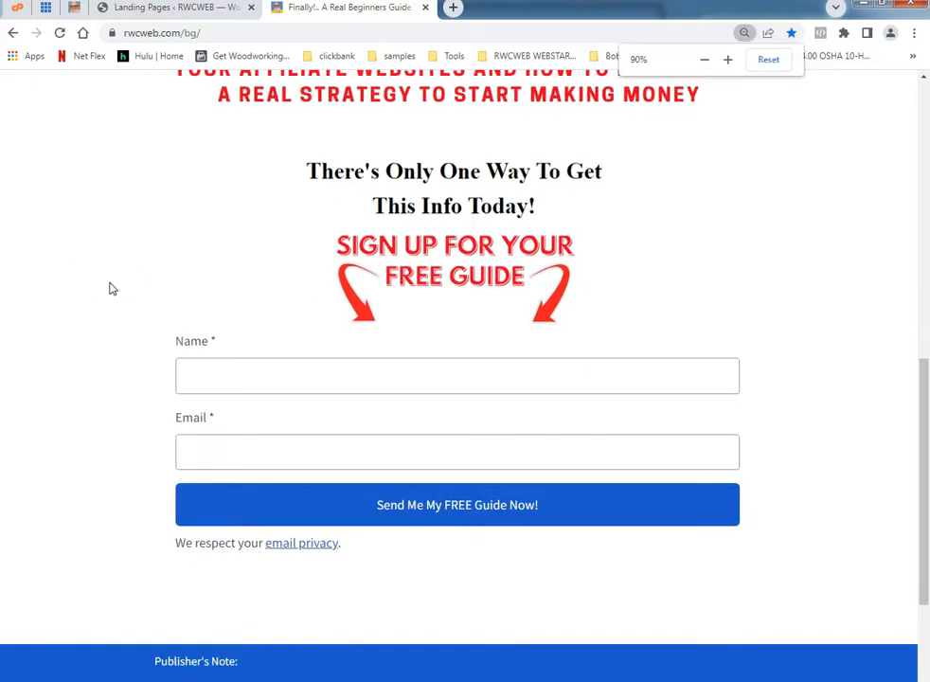
scroll(111, 289, up, 8)
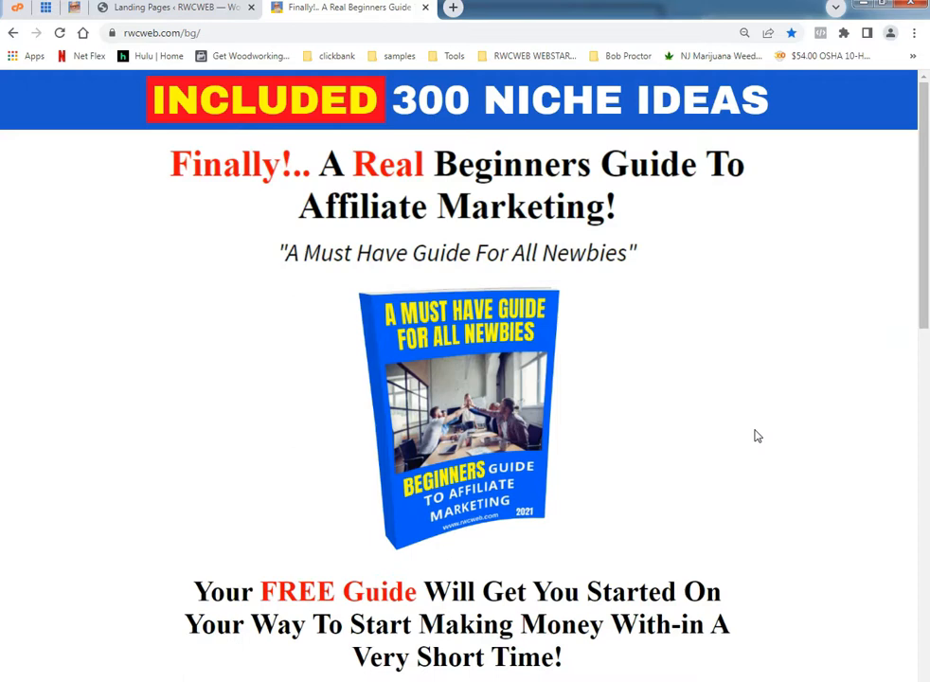
scroll(758, 436, down, 8)
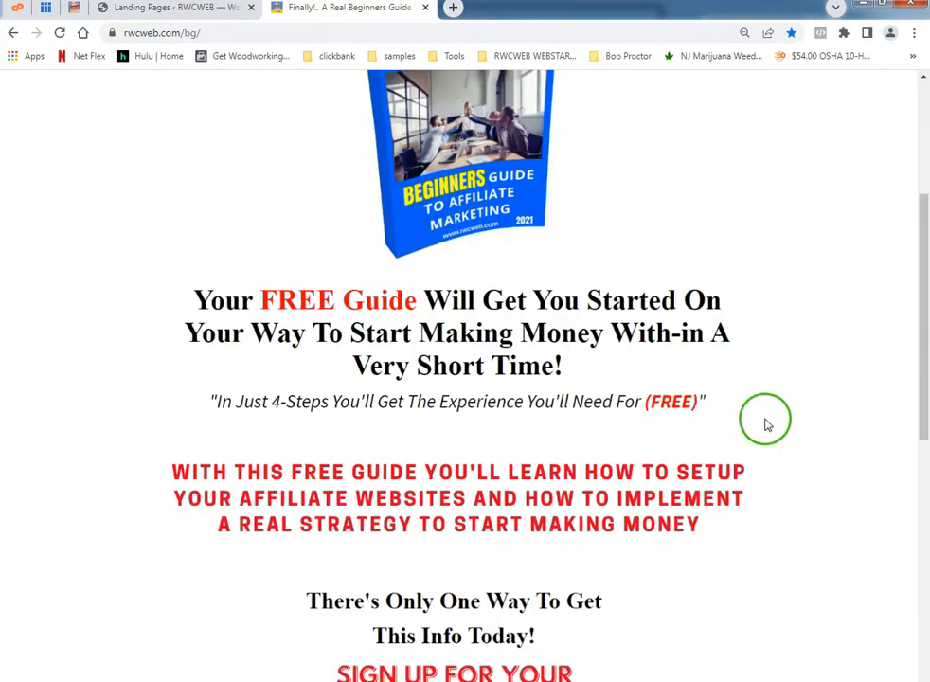
scroll(795, 422, up, 8)
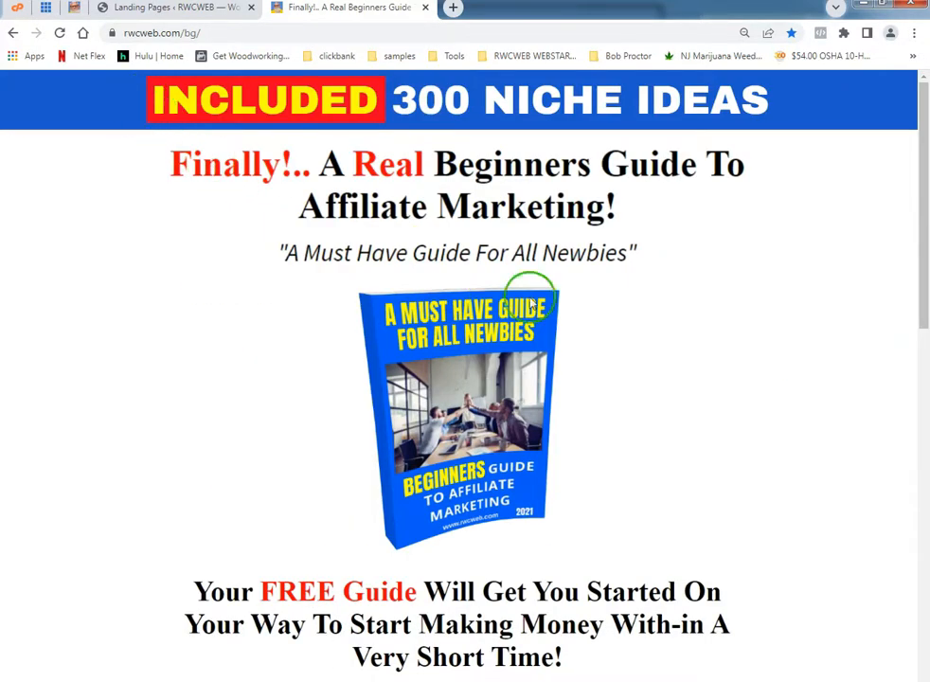
scroll(690, 422, down, 8)
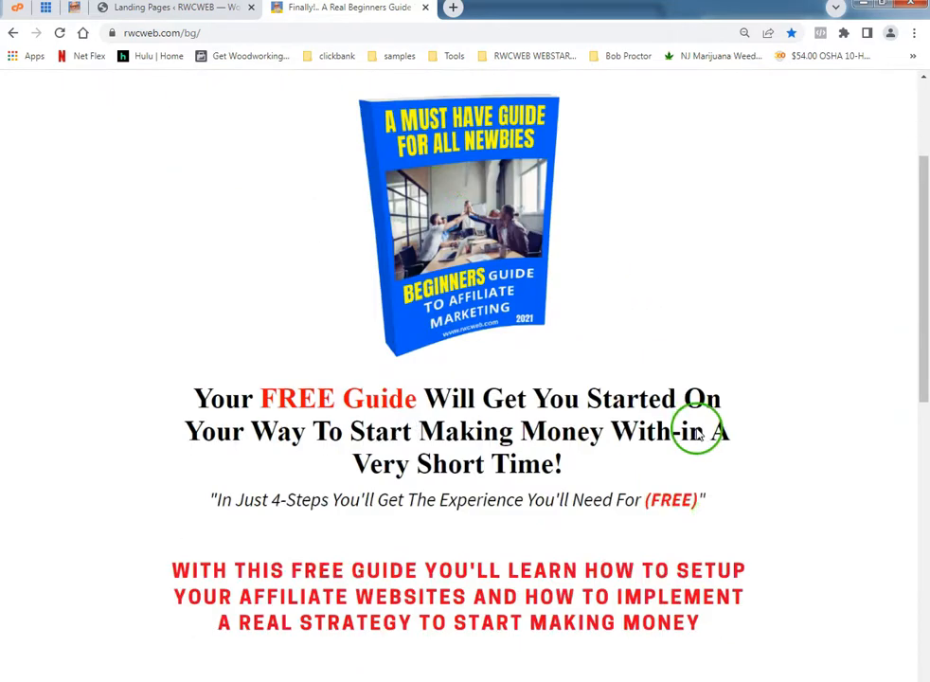
scroll(864, 439, down, 1)
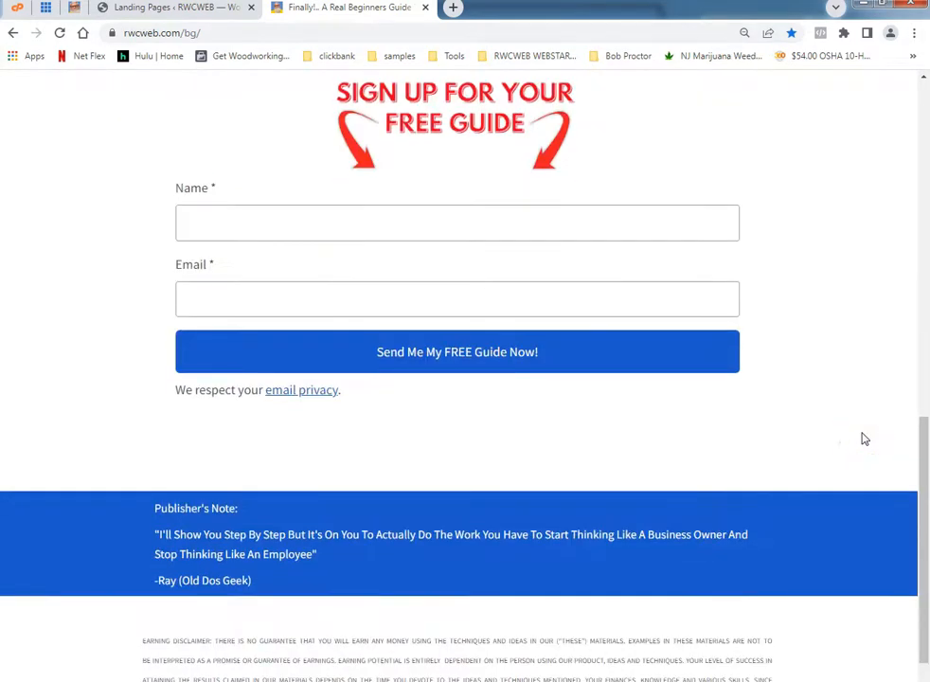
scroll(862, 435, up, 10)
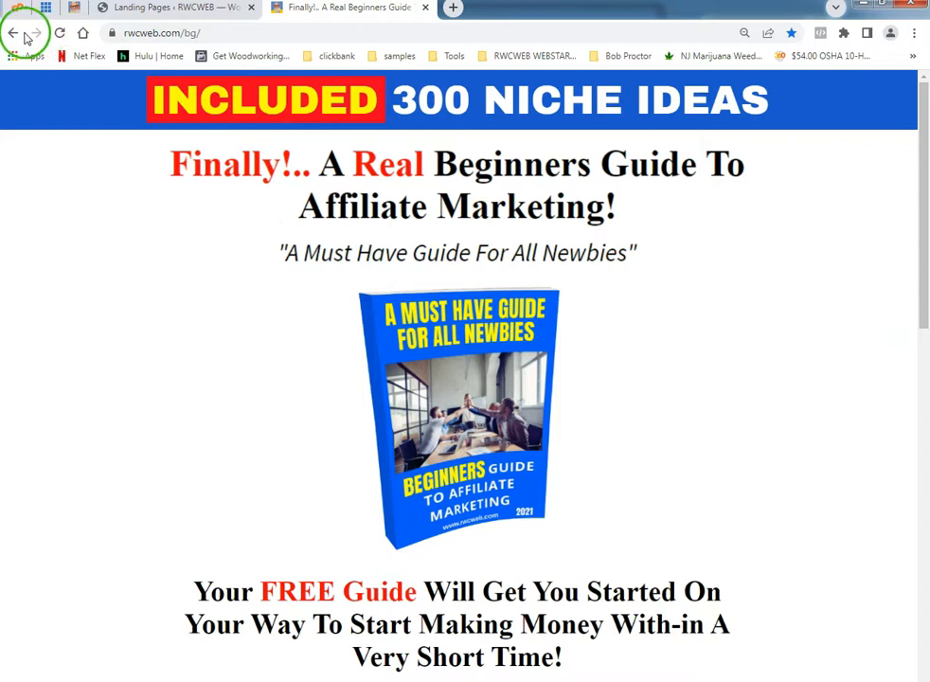
Close the beginners guide page and view the rwcweb landing page from the WordPress list in a new tab
click(425, 7)
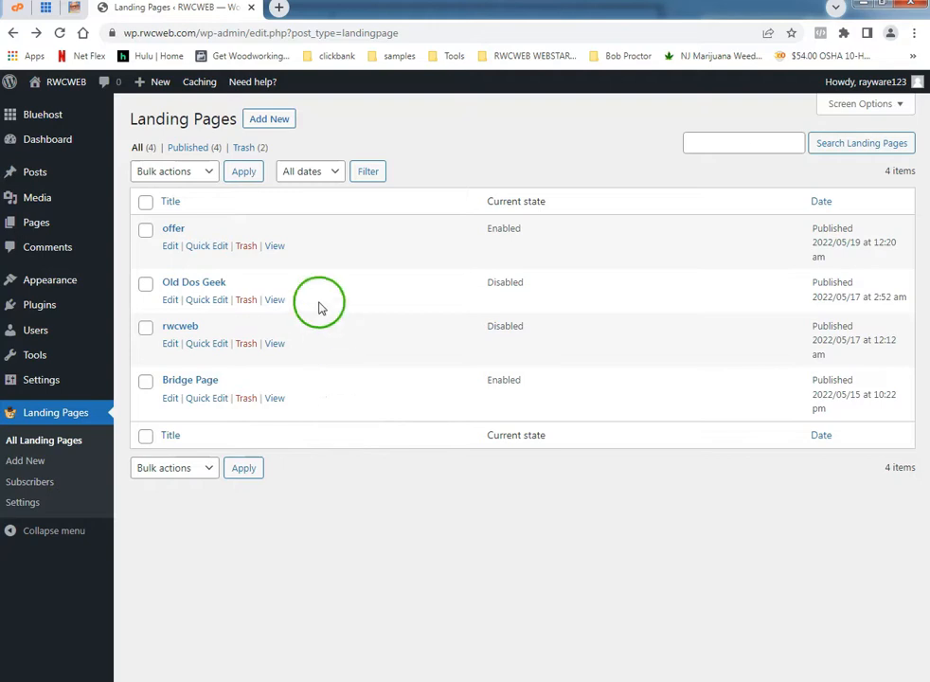
right_click(275, 345)
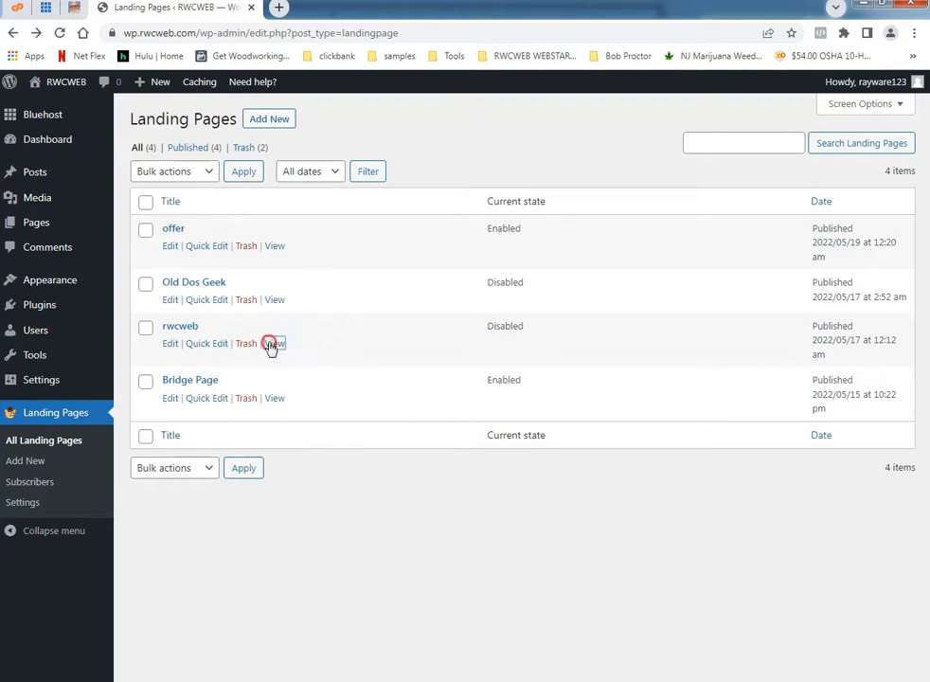
click(286, 357)
click(317, 9)
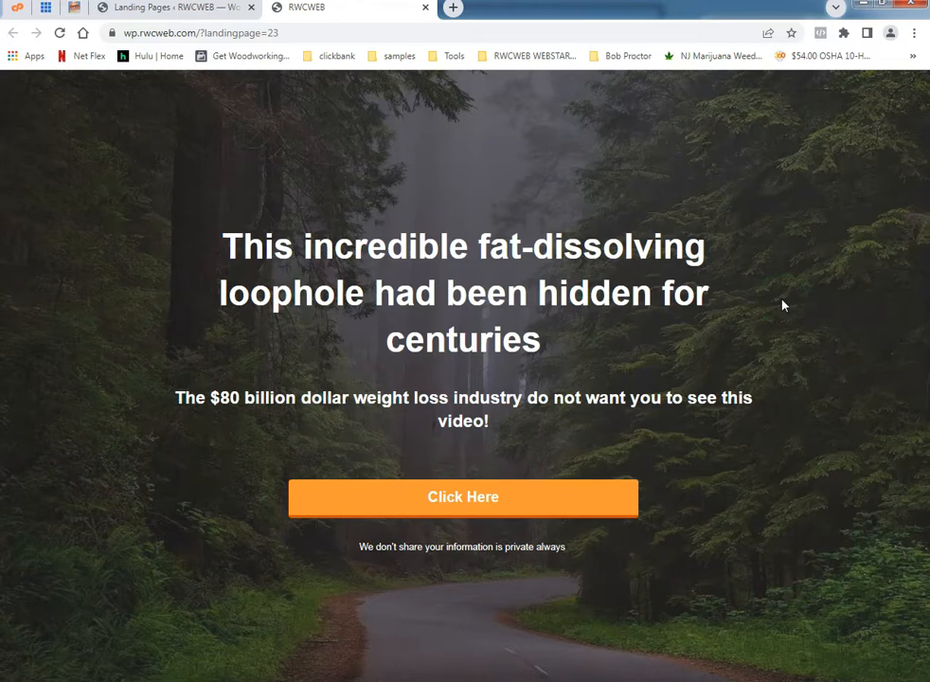
Follow the landing page's call-to-action link to the Exipure offer and look through the sales page
click(587, 487)
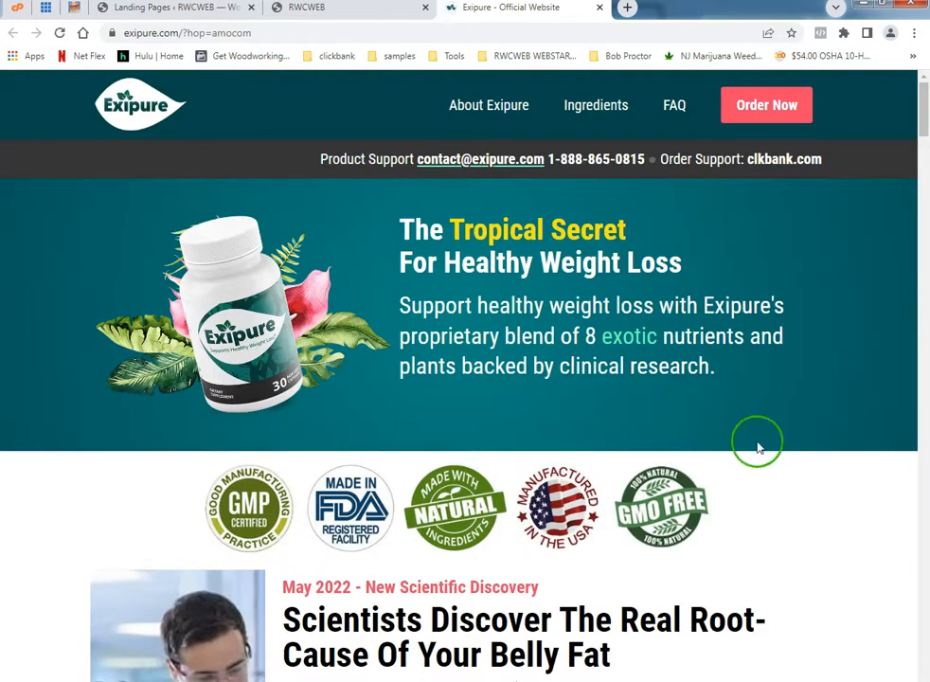
scroll(758, 447, down, 10)
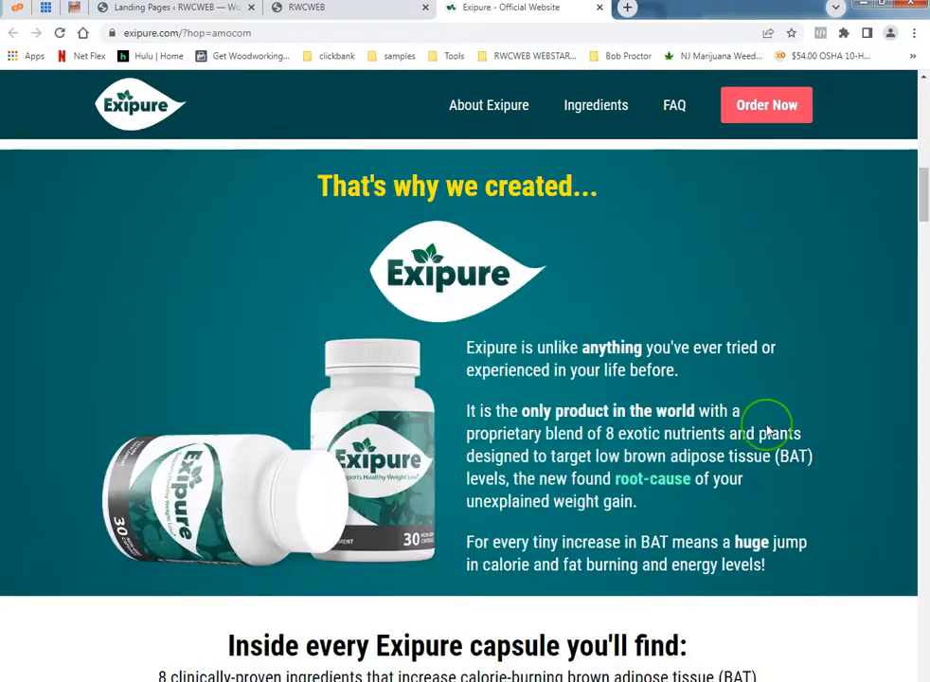
scroll(767, 432, down, 2)
scroll(767, 433, down, 2)
scroll(405, 312, up, 15)
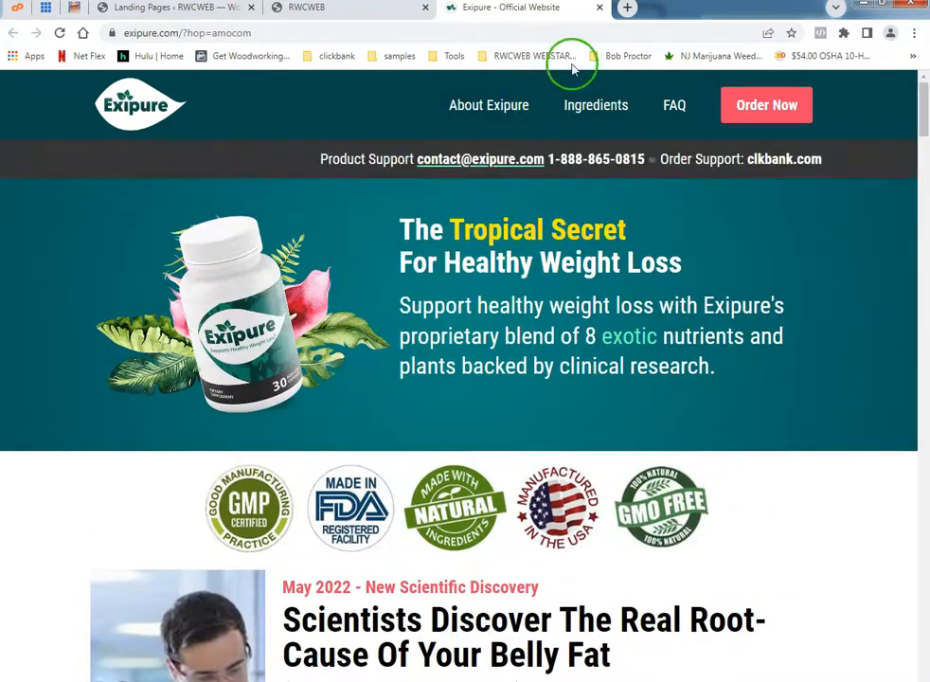
Close the Exipure and rwcweb pages and view the Bridge Page landing page from the WordPress list in a new tab
click(600, 11)
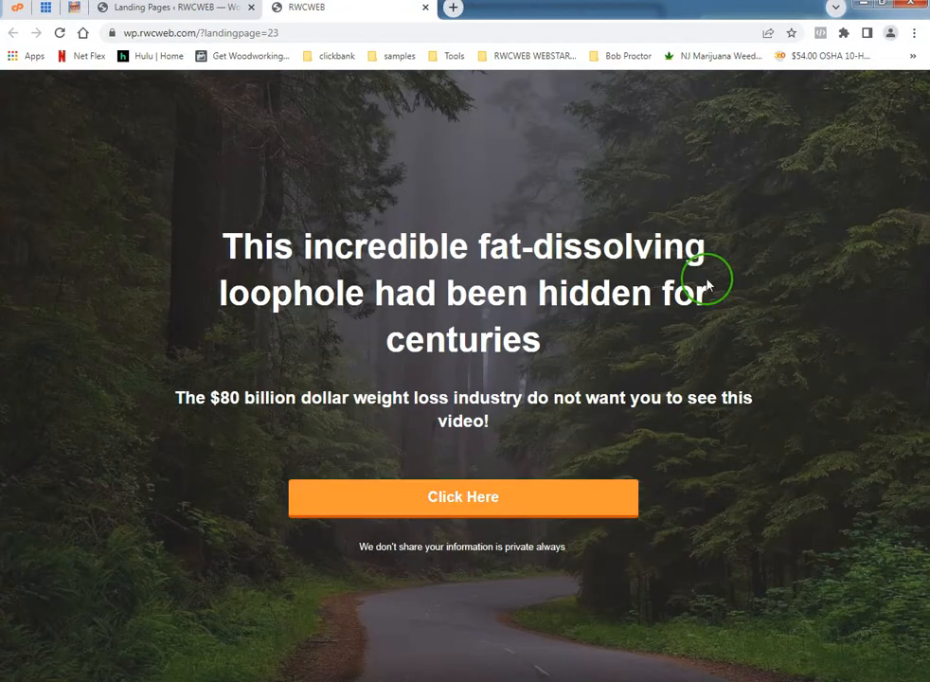
click(426, 9)
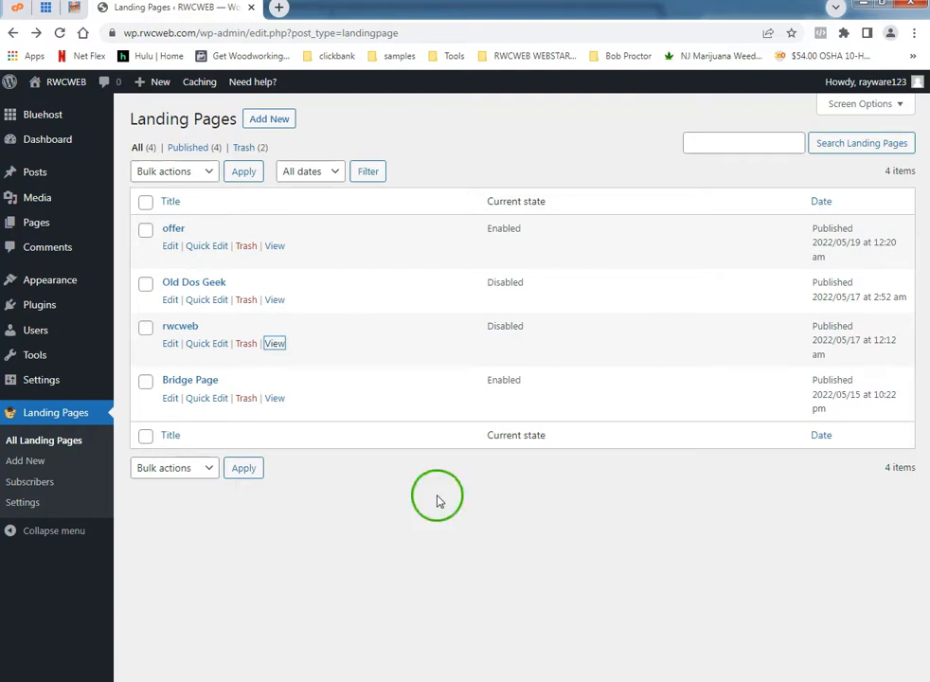
right_click(280, 398)
click(299, 407)
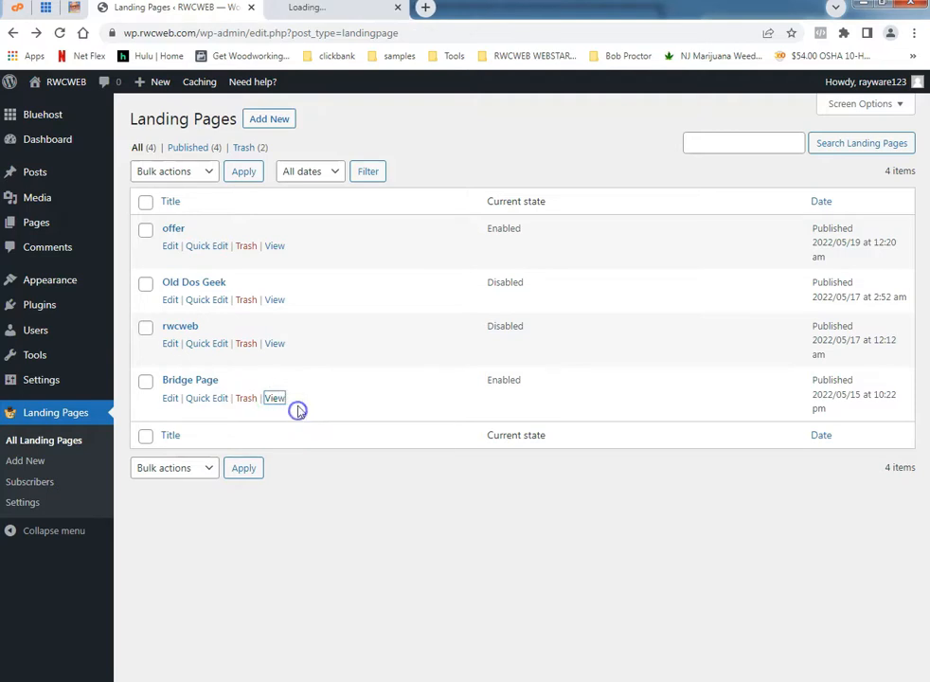
click(368, 16)
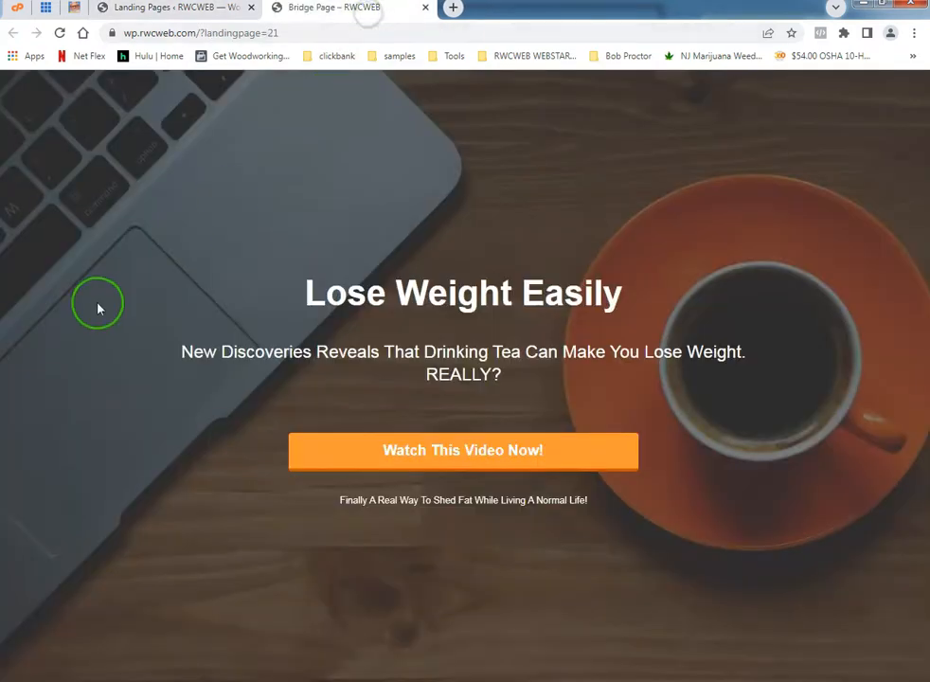
Follow the Bridge Page's "Watch This Video Now!" link to the Tea Burn offer, compare both pages, and close them
click(581, 449)
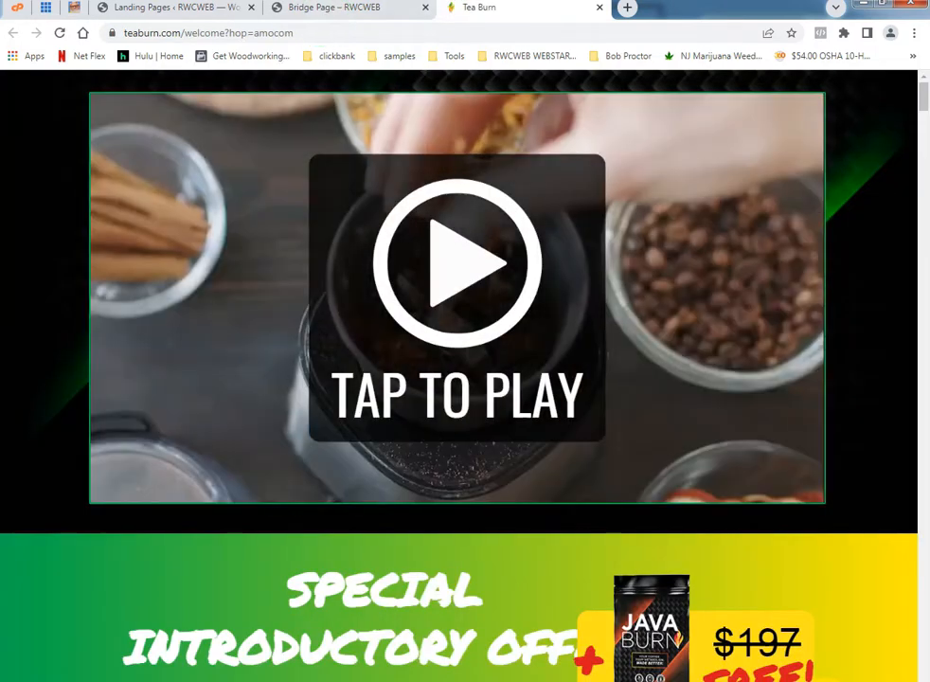
click(333, 11)
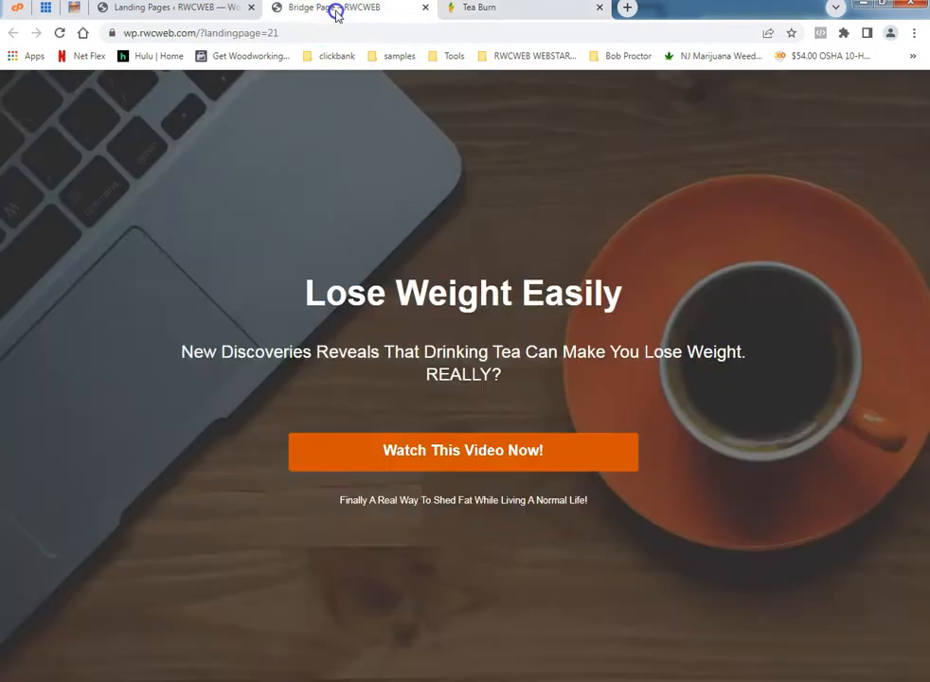
click(499, 13)
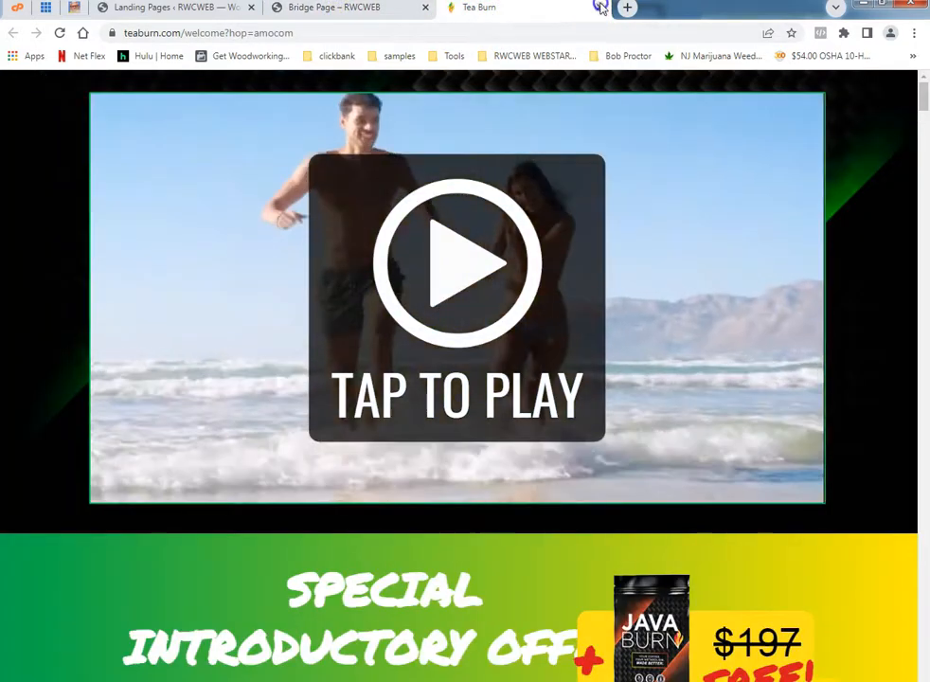
click(598, 8)
click(426, 8)
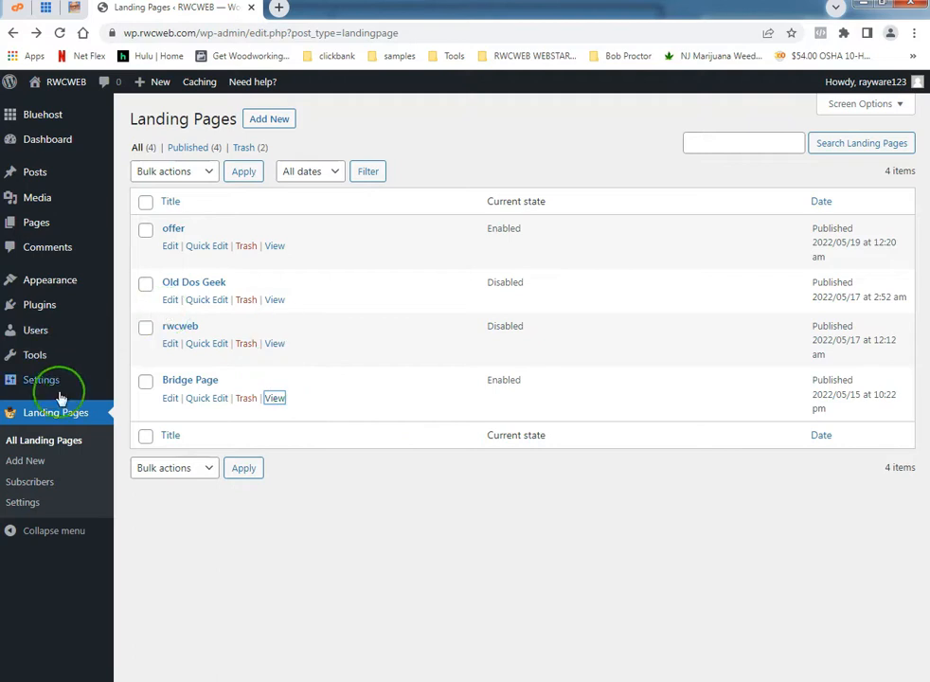
Open the list of installed WordPress plugins in a new tab and look over it
mouse_move(55, 313)
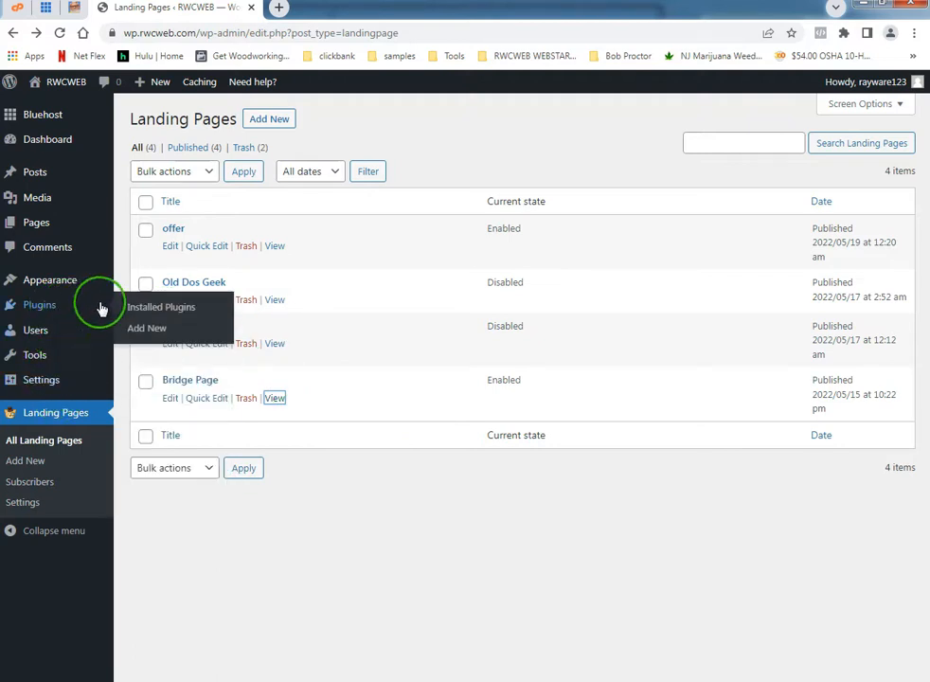
right_click(137, 308)
click(166, 318)
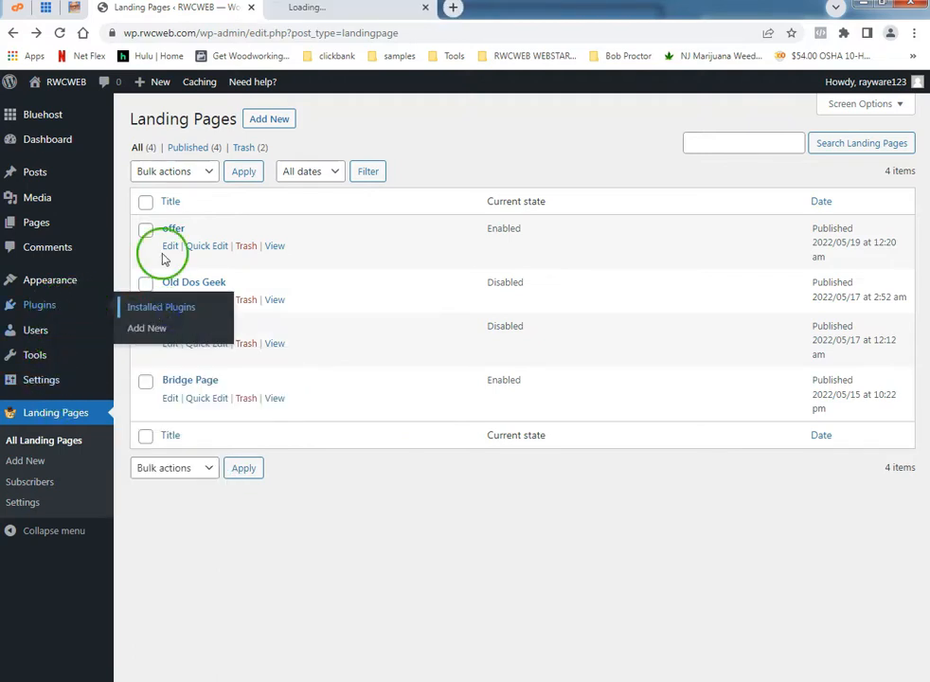
click(340, 11)
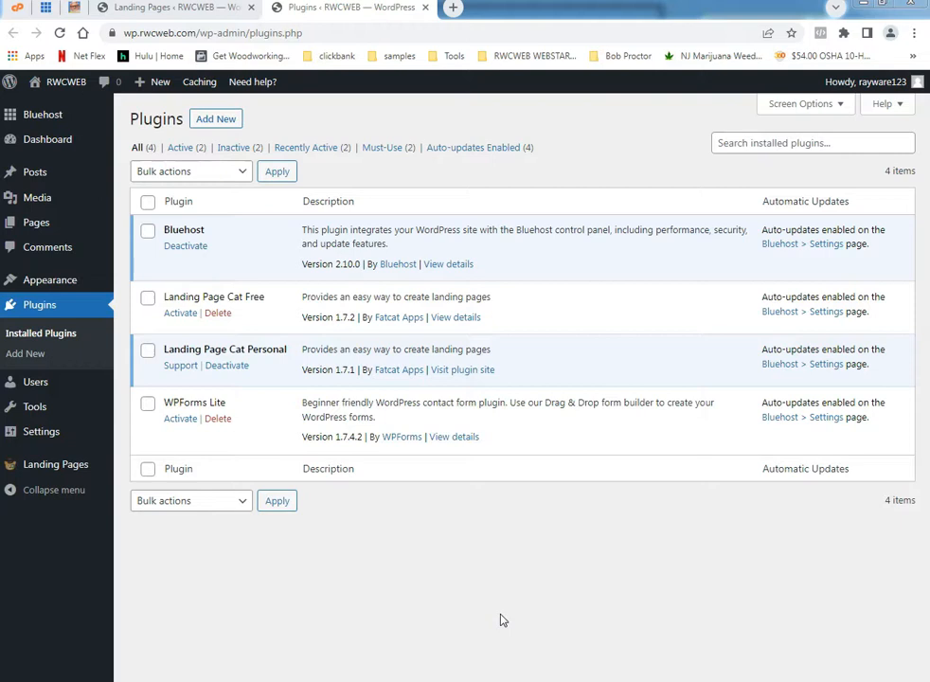
Switch to Bluehost, manage the Boobella's Creations site from My Sites, and open it in the website builder
click(45, 8)
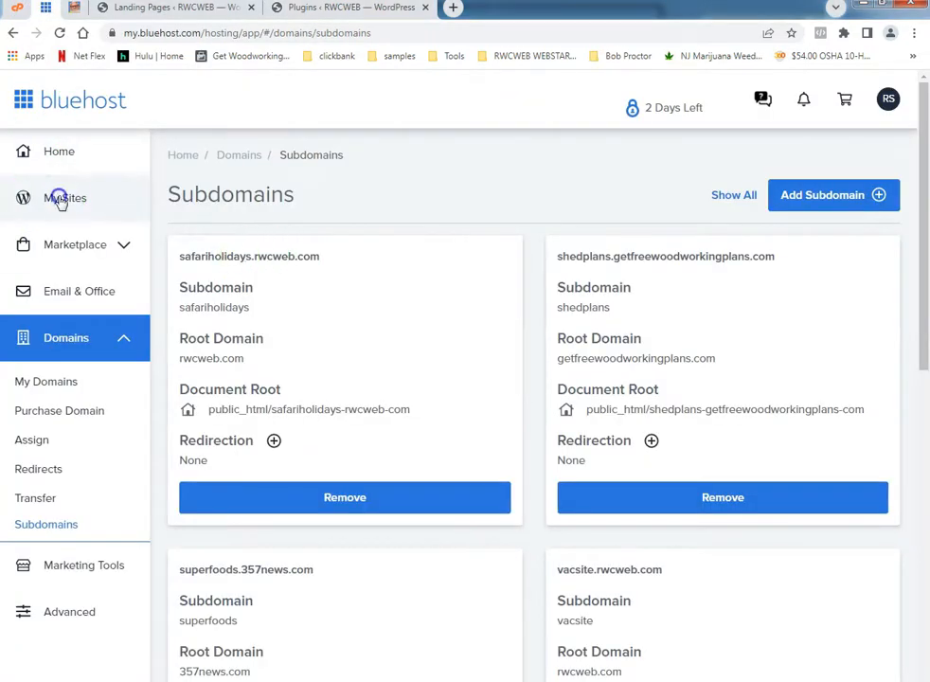
click(60, 200)
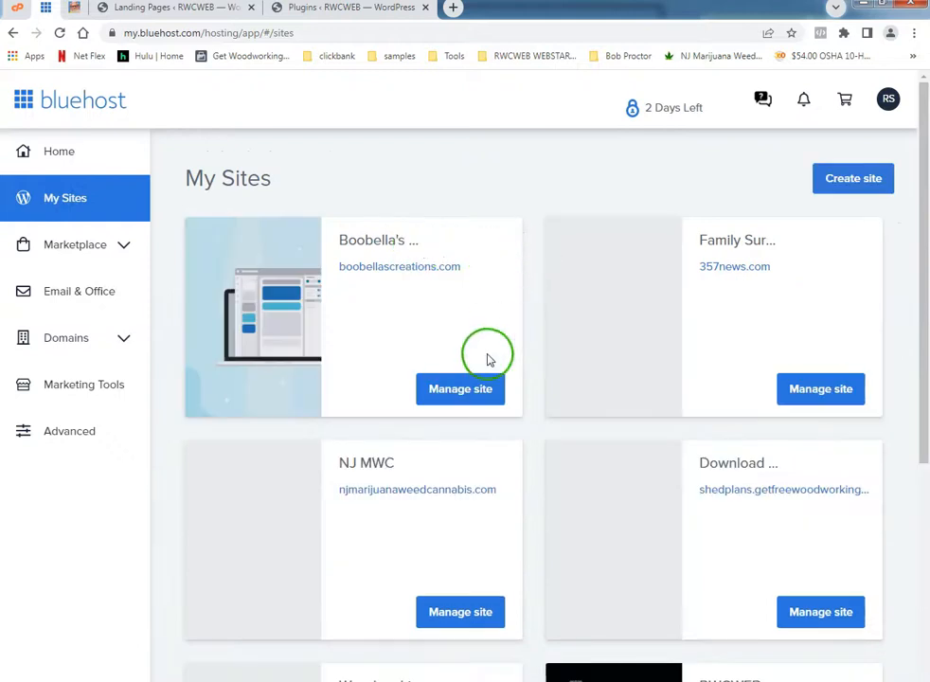
click(463, 386)
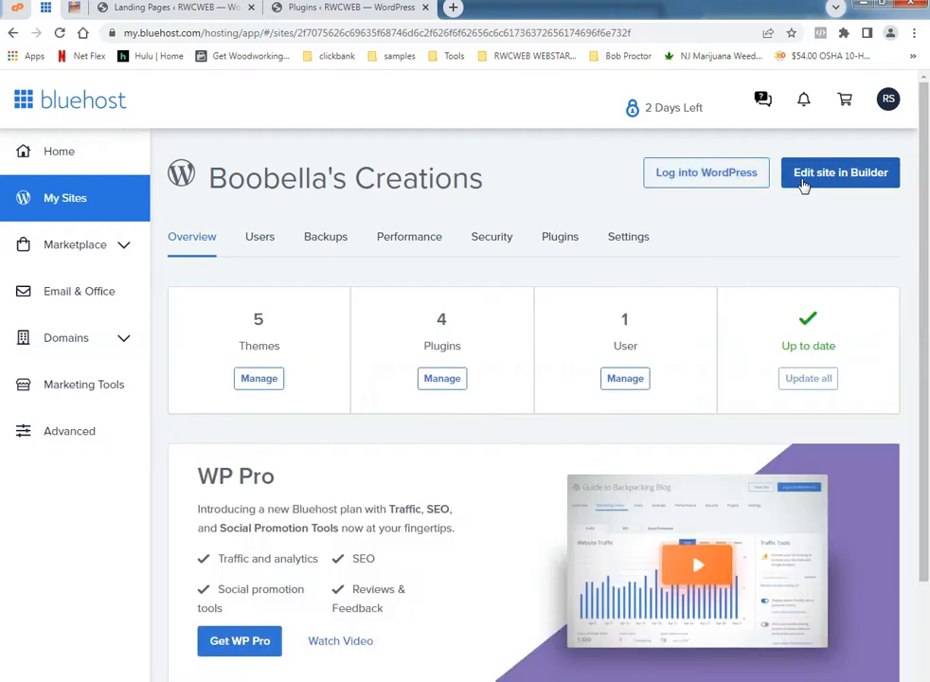
click(802, 185)
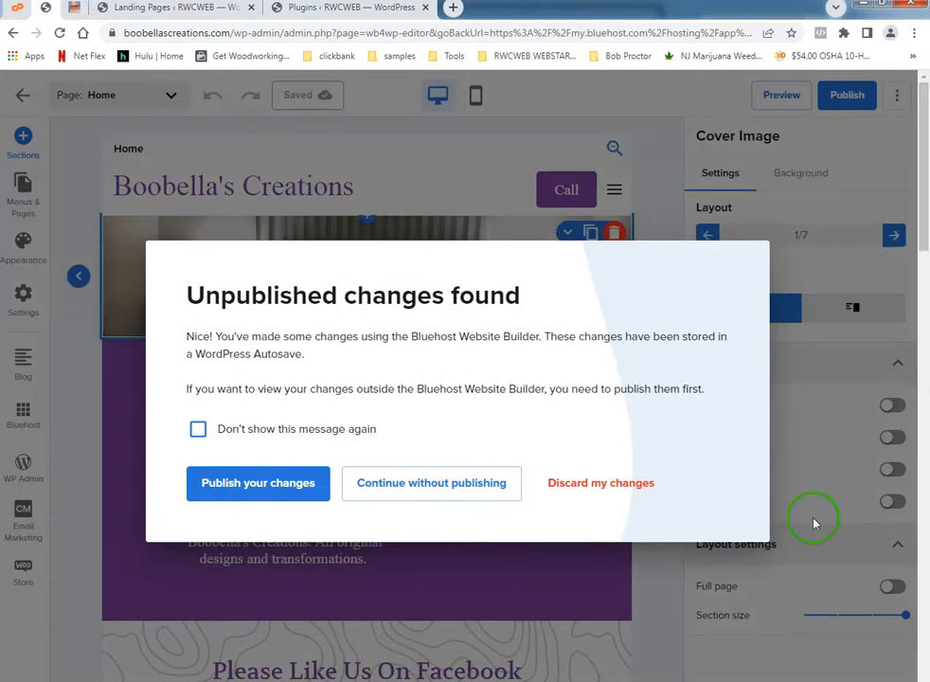
Try to dismiss the unpublished changes notice with "Don't show this message again" enabled, and reload the editor page
click(567, 488)
click(568, 486)
click(198, 425)
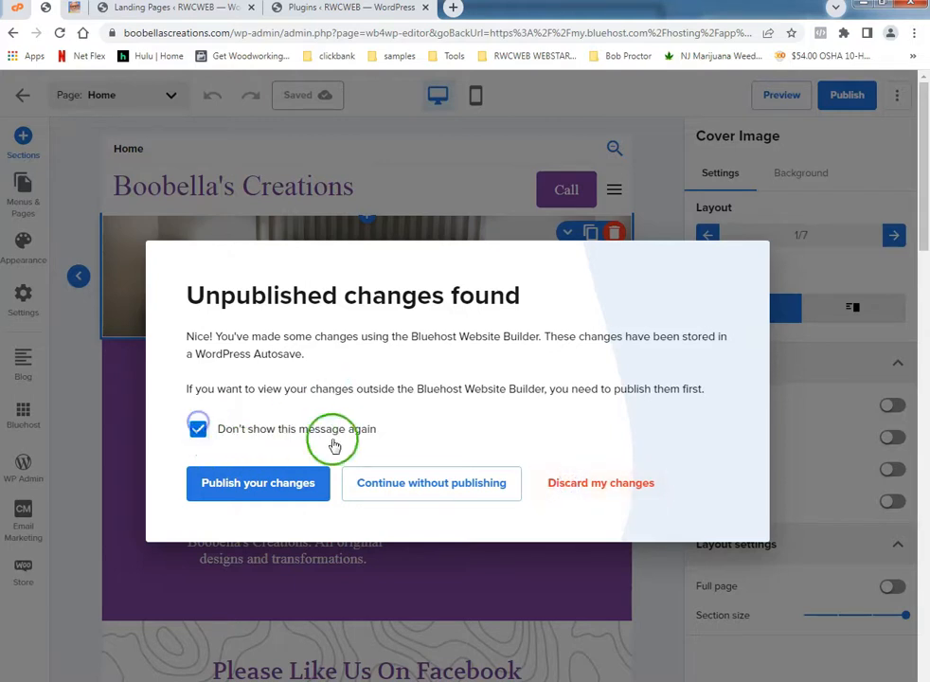
click(488, 493)
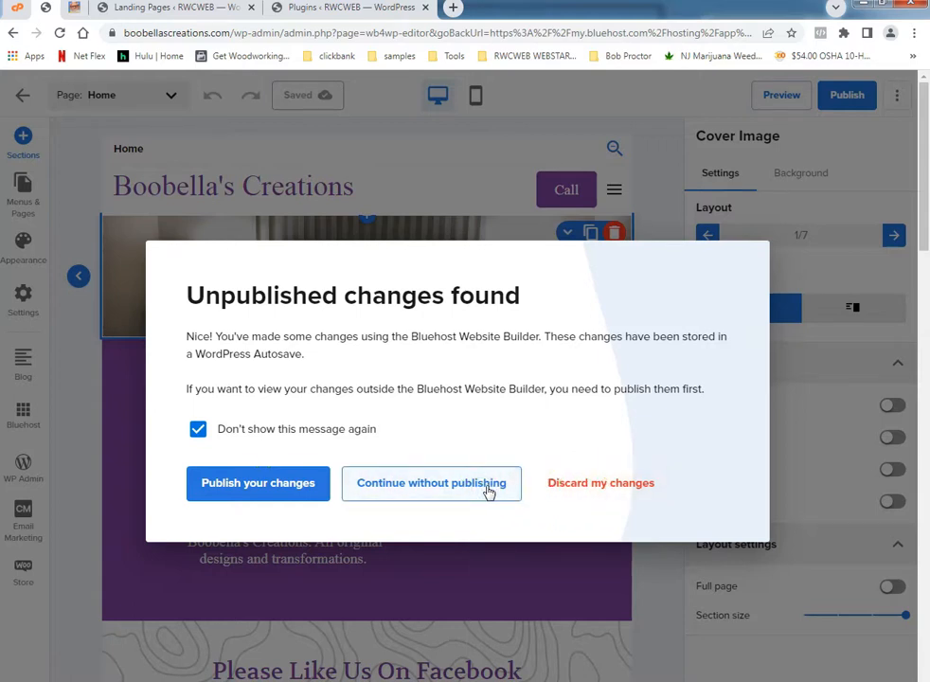
click(489, 491)
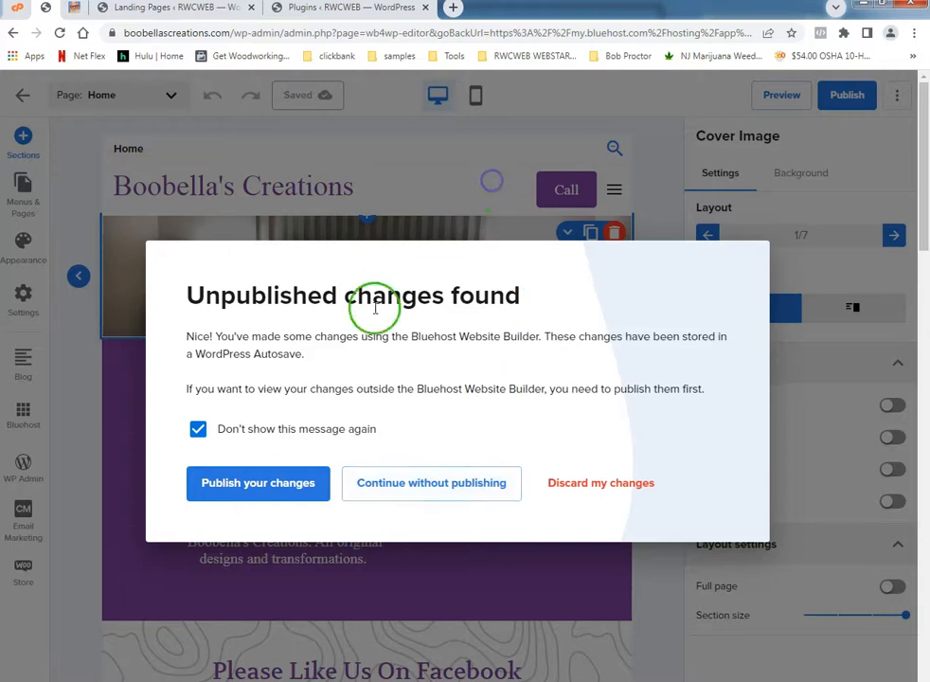
click(279, 483)
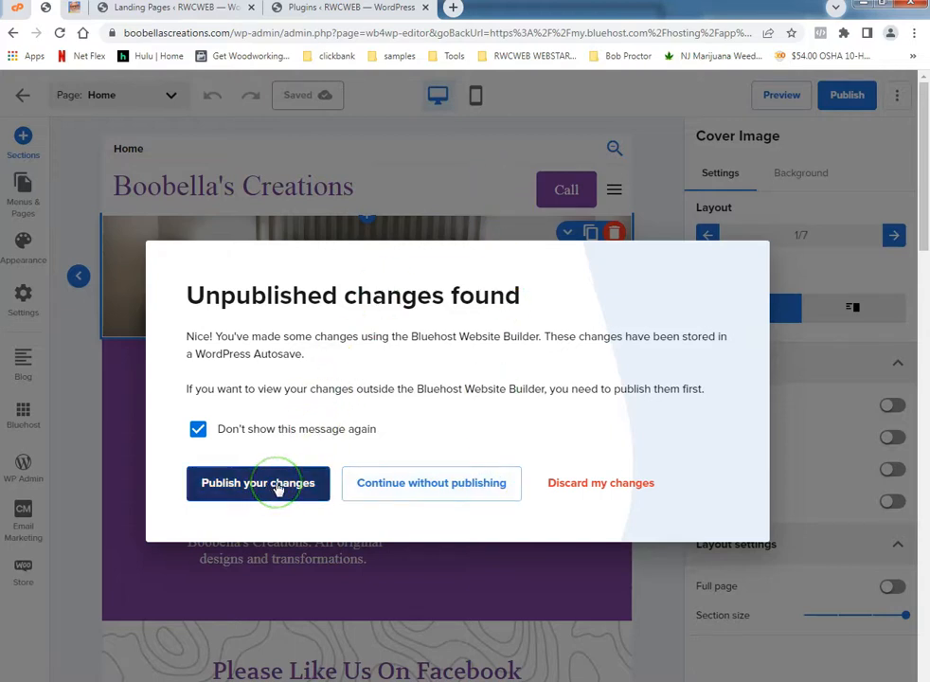
click(606, 485)
click(252, 497)
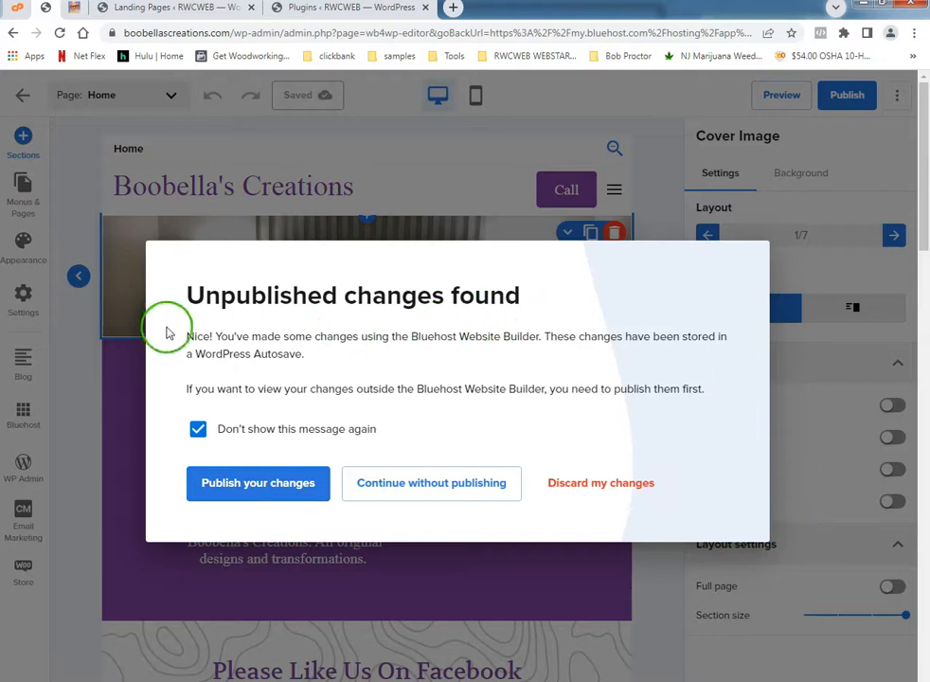
click(58, 32)
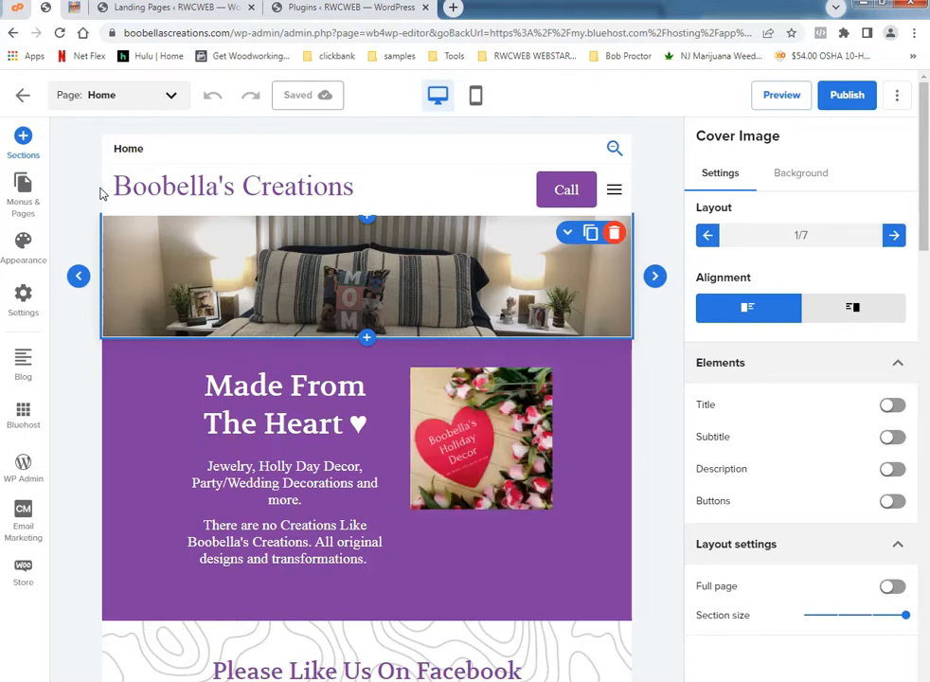
Look through the Boobella's Creations home page sections in the builder and return to the site's Bluehost overview
scroll(353, 326, down, 10)
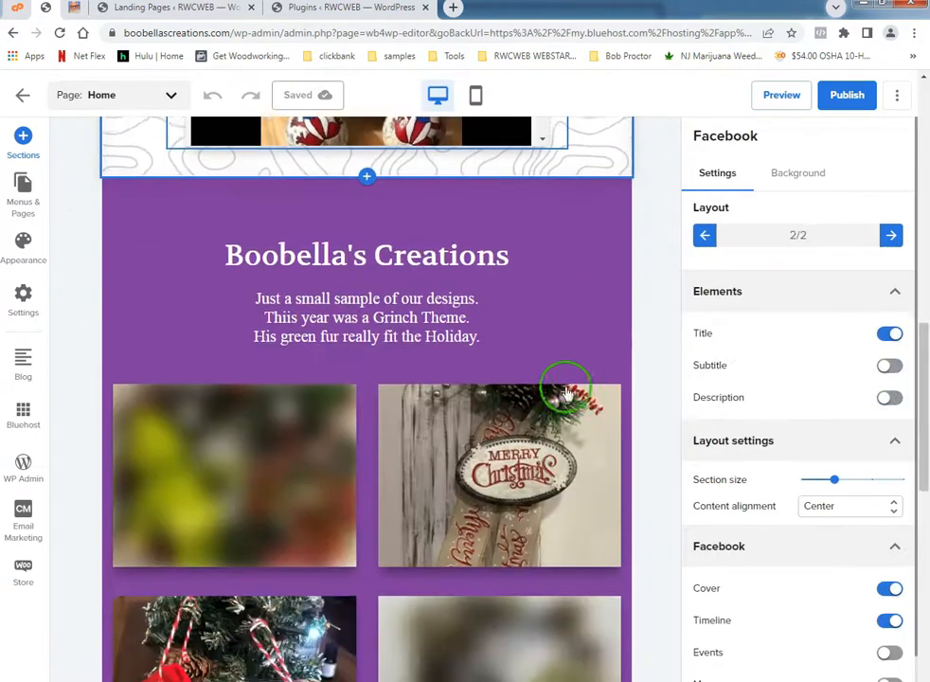
scroll(566, 388, up, 12)
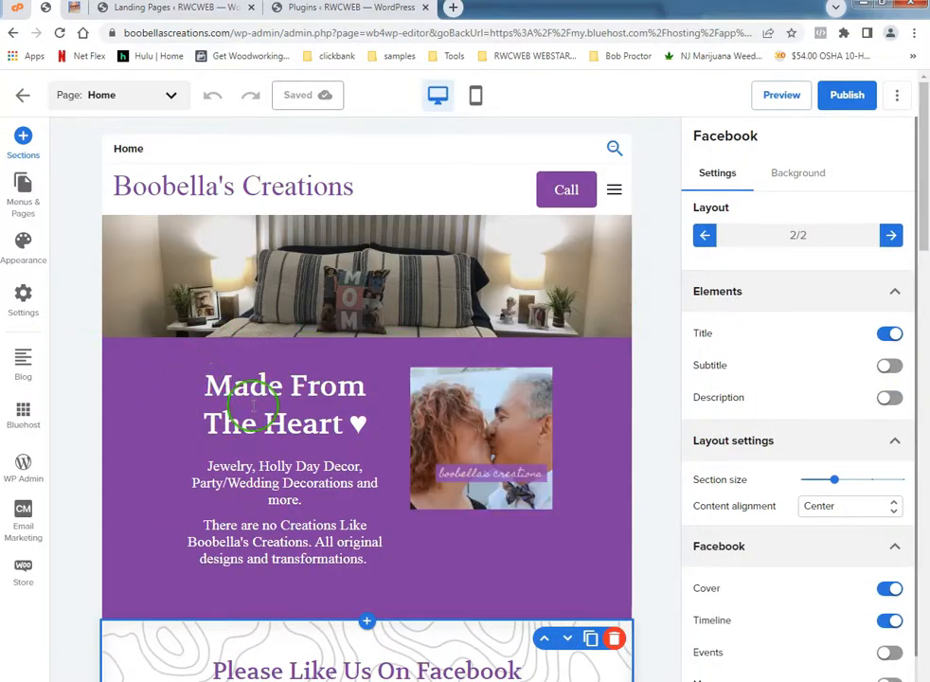
scroll(267, 402, down, 6)
scroll(280, 395, down, 5)
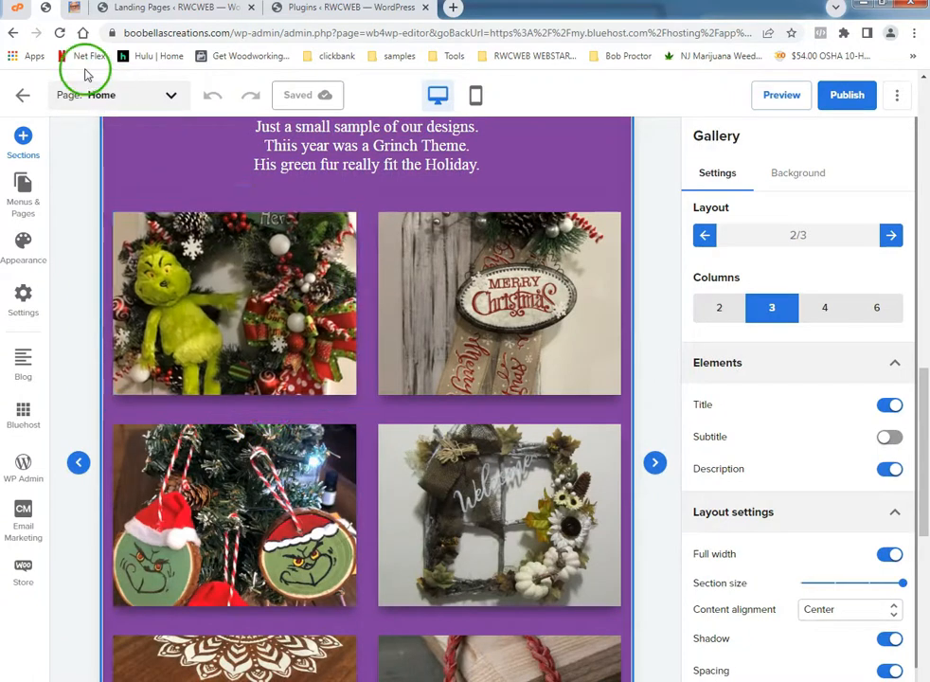
click(15, 34)
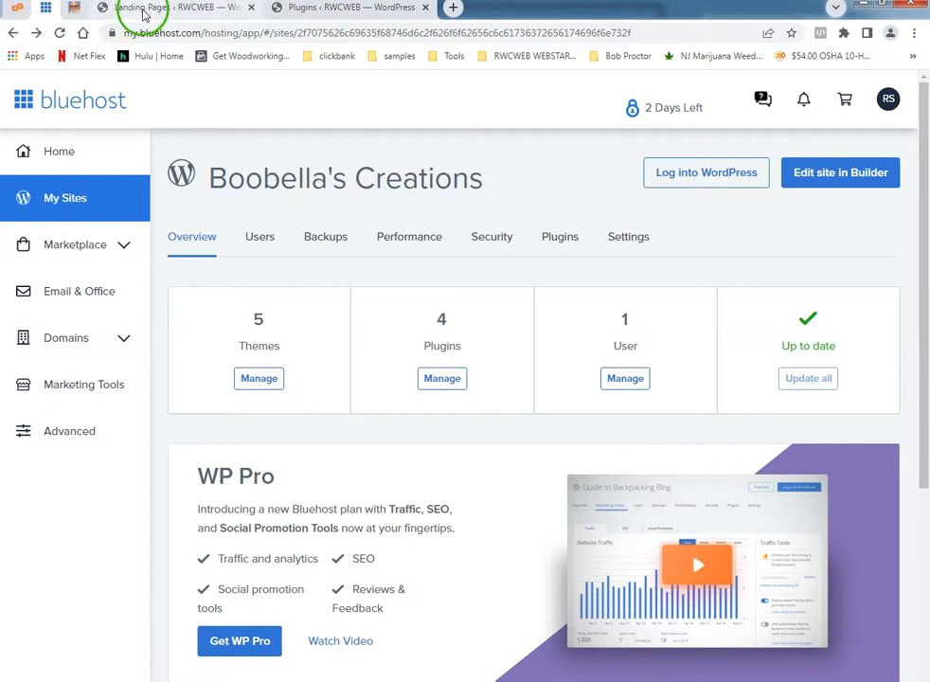
Return to the RWCWEB WordPress admin and search the plugins available to add for "landing page"
click(142, 11)
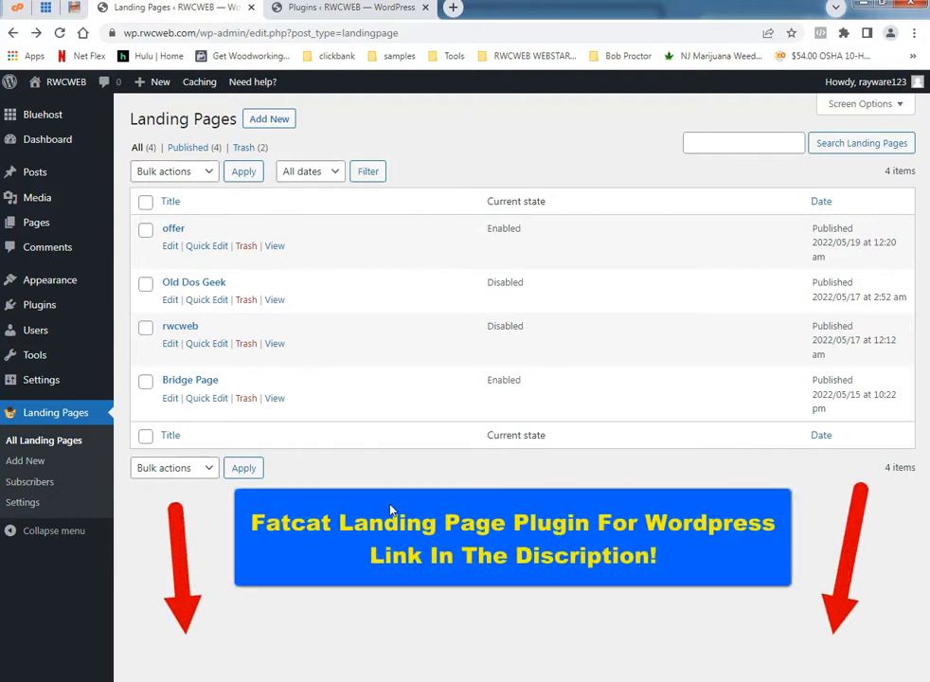
click(64, 307)
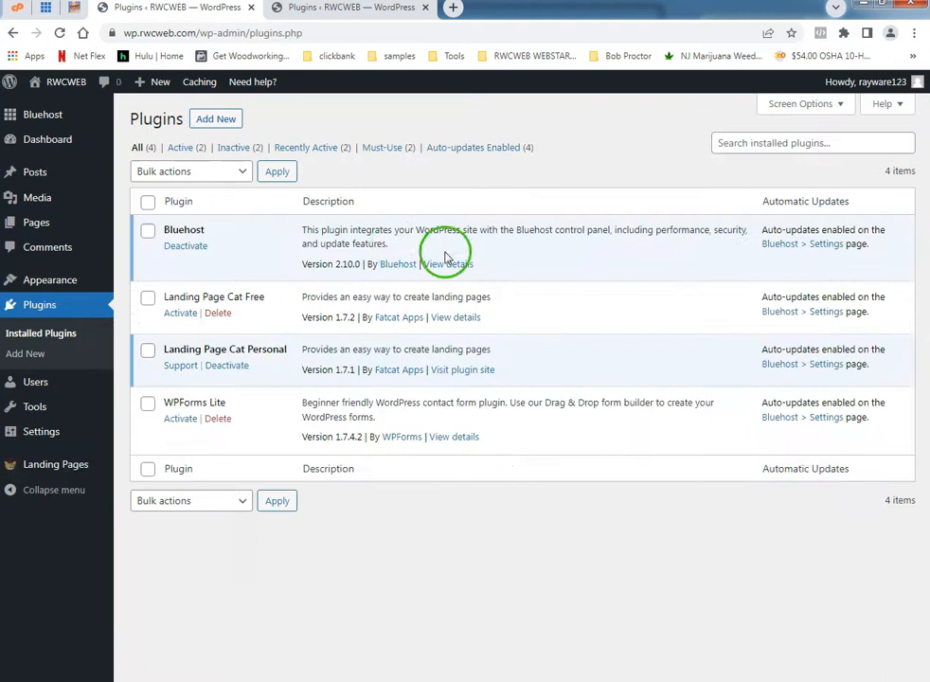
click(763, 142)
click(218, 121)
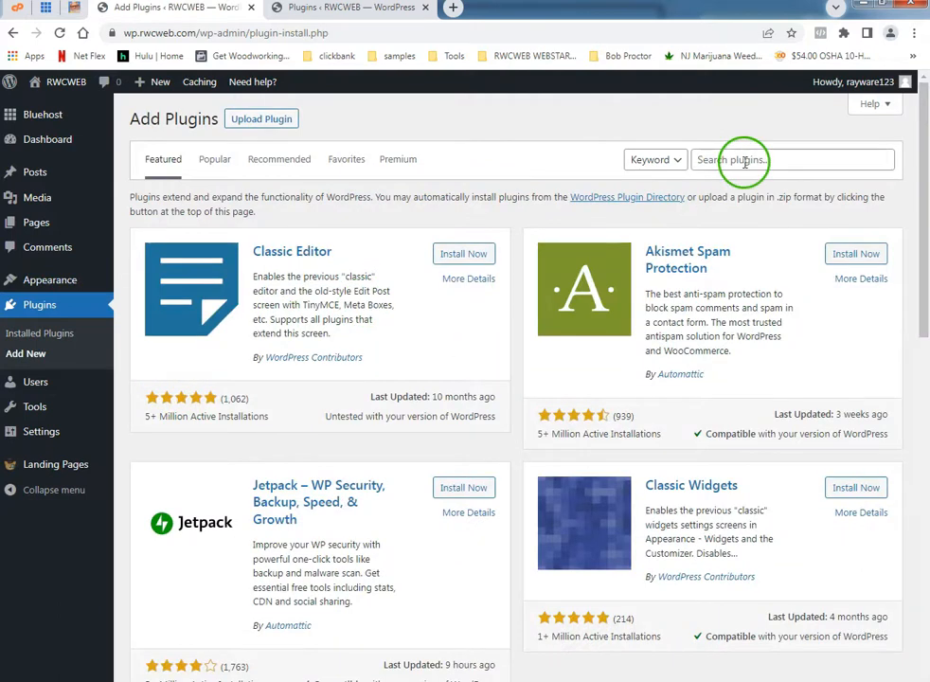
click(746, 161)
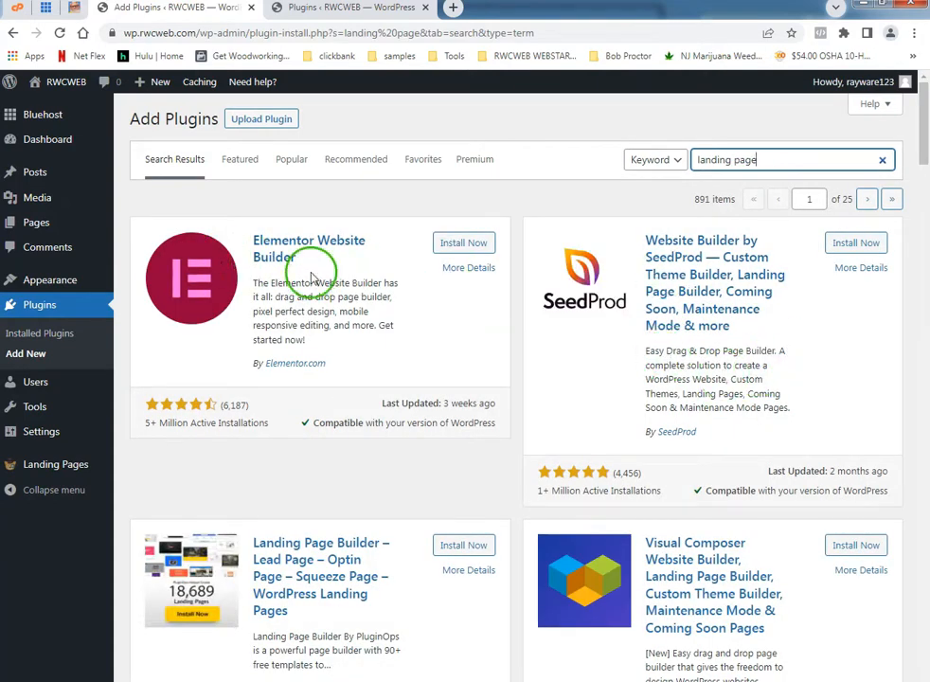
Browse the landing page plugin results, including Landing Page Cat by Fatcat Apps and other page builders
scroll(365, 336, down, 3)
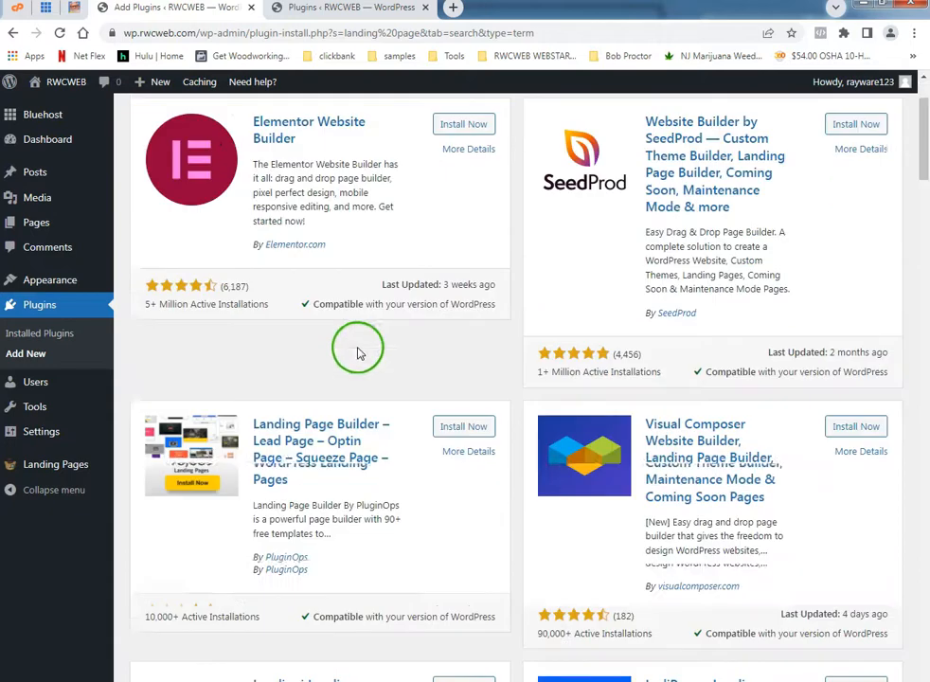
scroll(379, 435, down, 4)
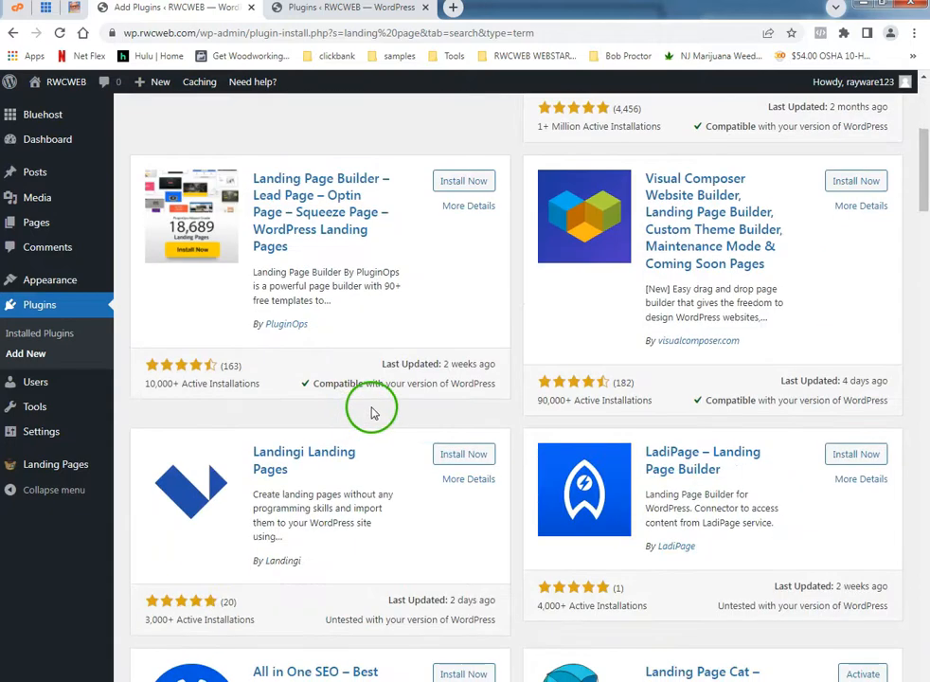
scroll(379, 406, down, 3)
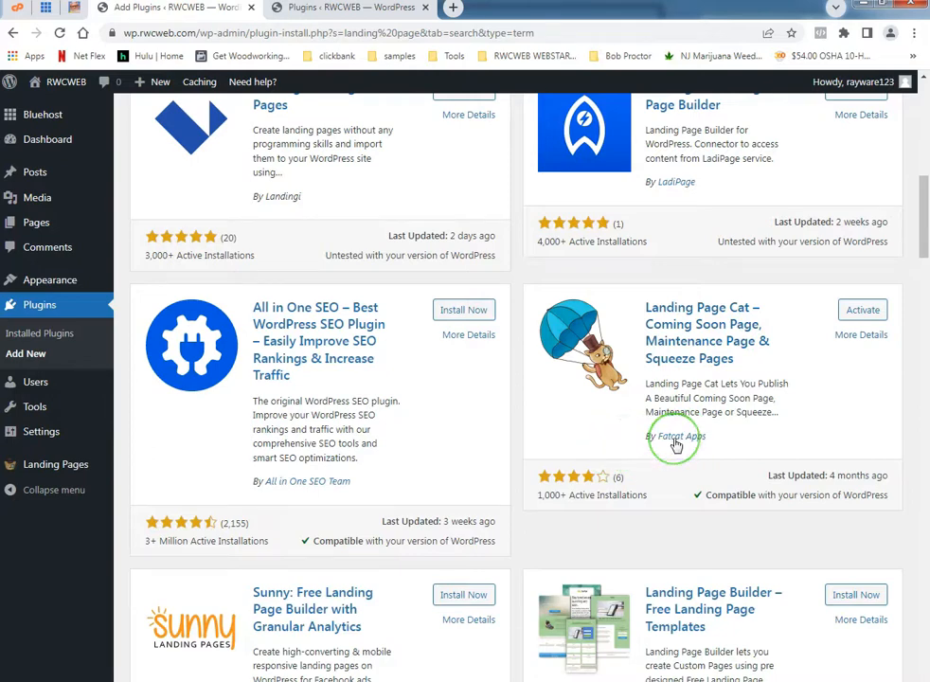
scroll(337, 386, down, 3)
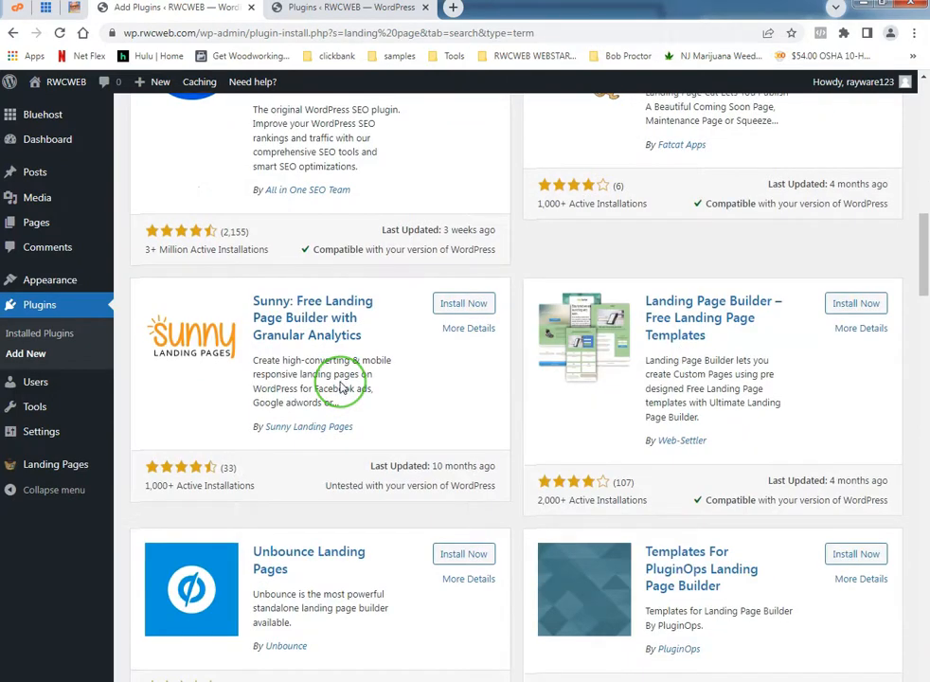
scroll(341, 386, down, 1)
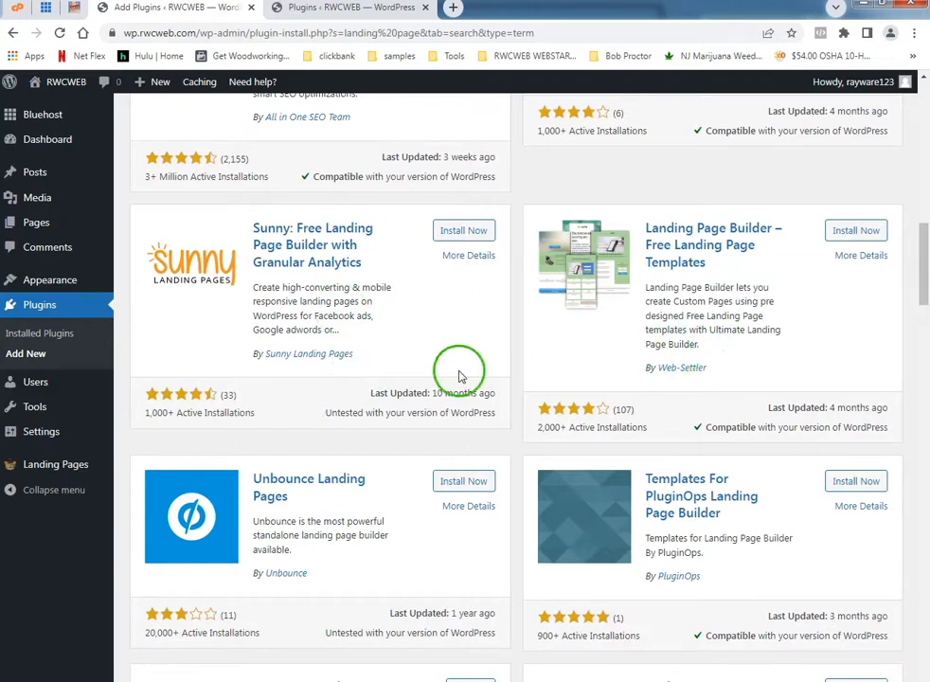
scroll(461, 370, down, 3)
scroll(327, 372, down, 1)
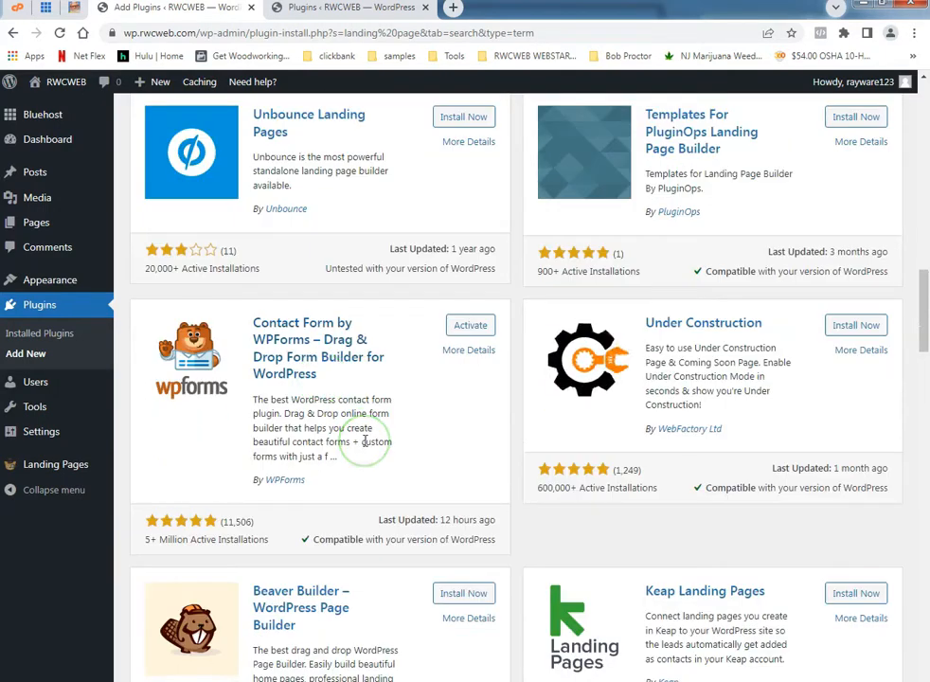
Look through the remaining landing page plugins, such as Beaver Builder and Onepage Builder, and come back to the Landing Page Cat entry
scroll(329, 386, down, 3)
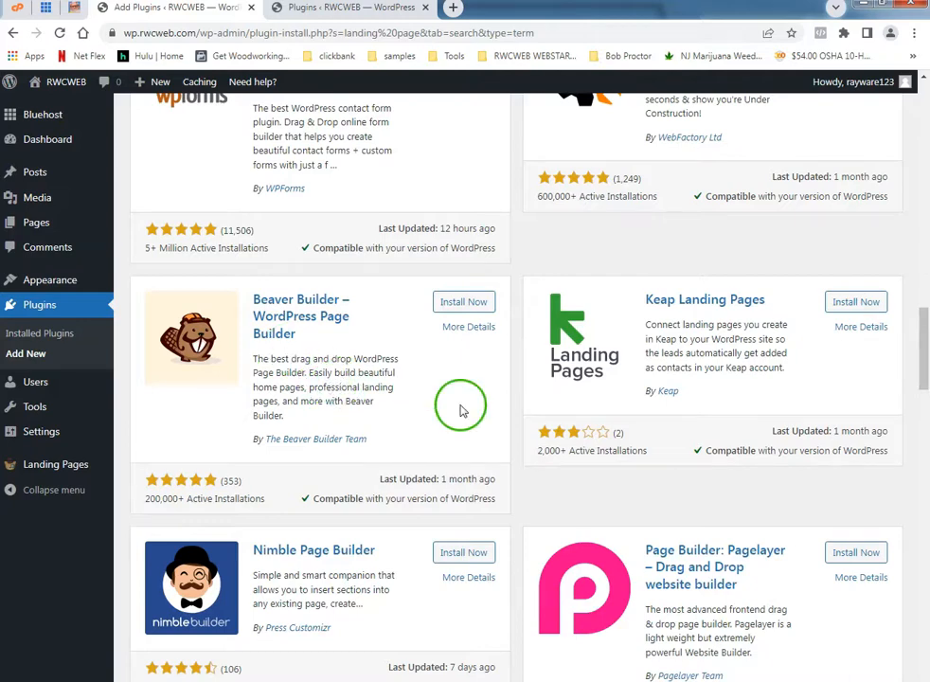
scroll(445, 428, down, 6)
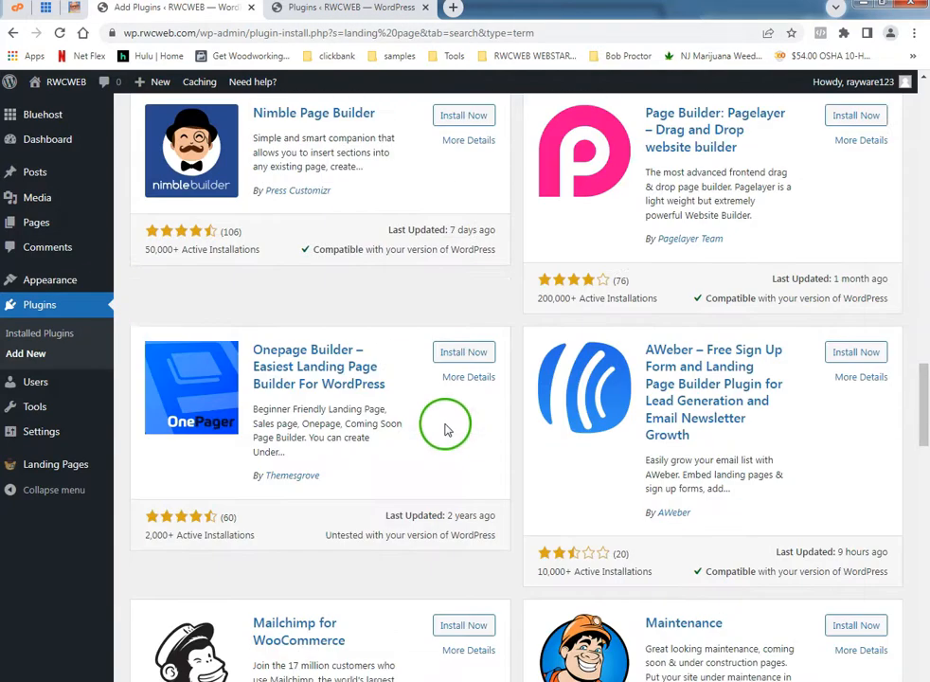
scroll(437, 431, down, 5)
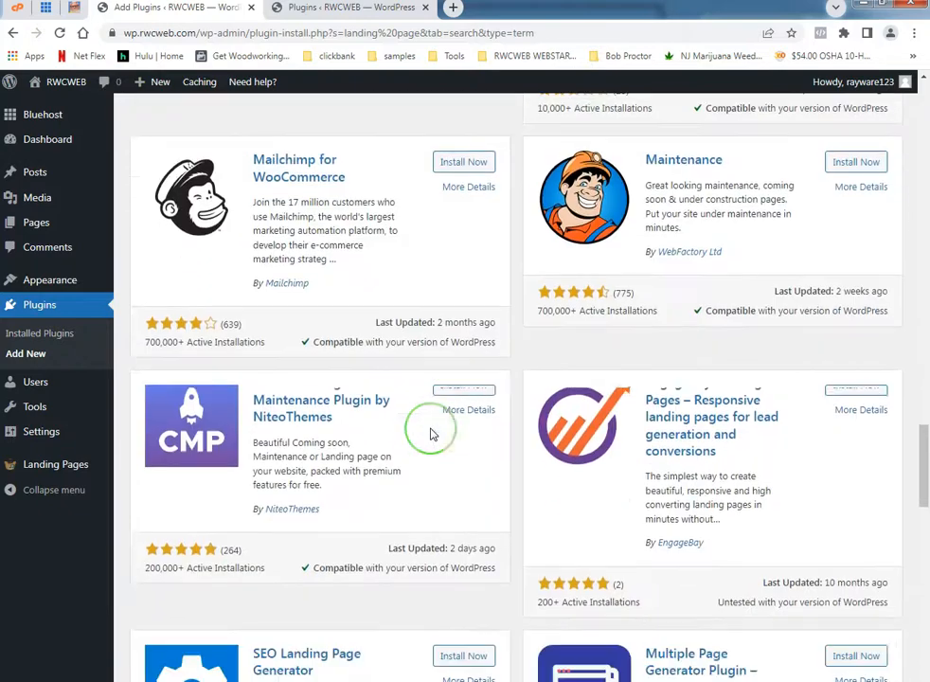
scroll(431, 433, down, 8)
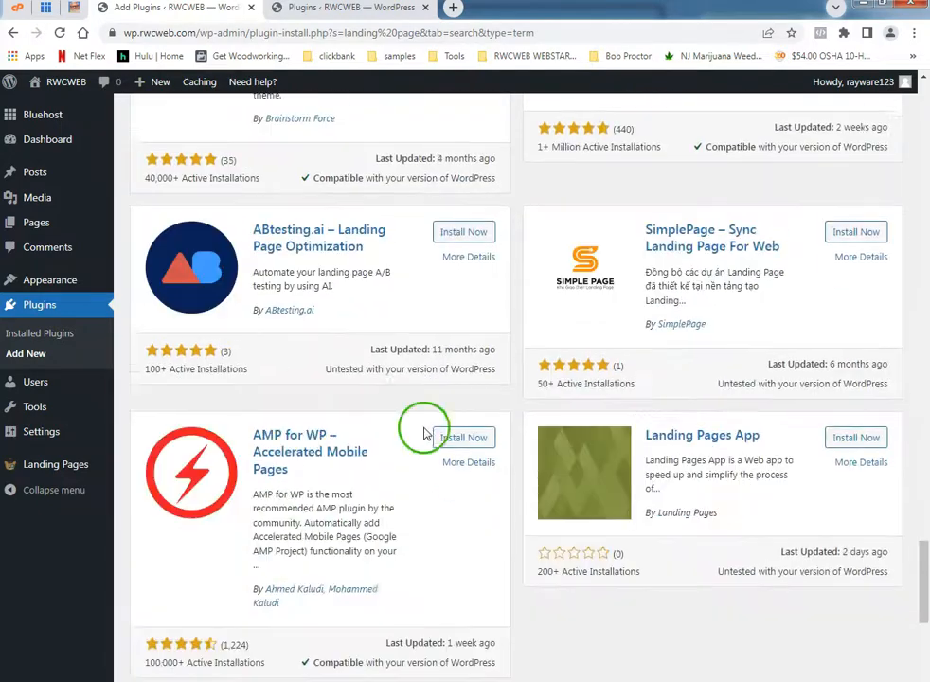
scroll(370, 420, up, 20)
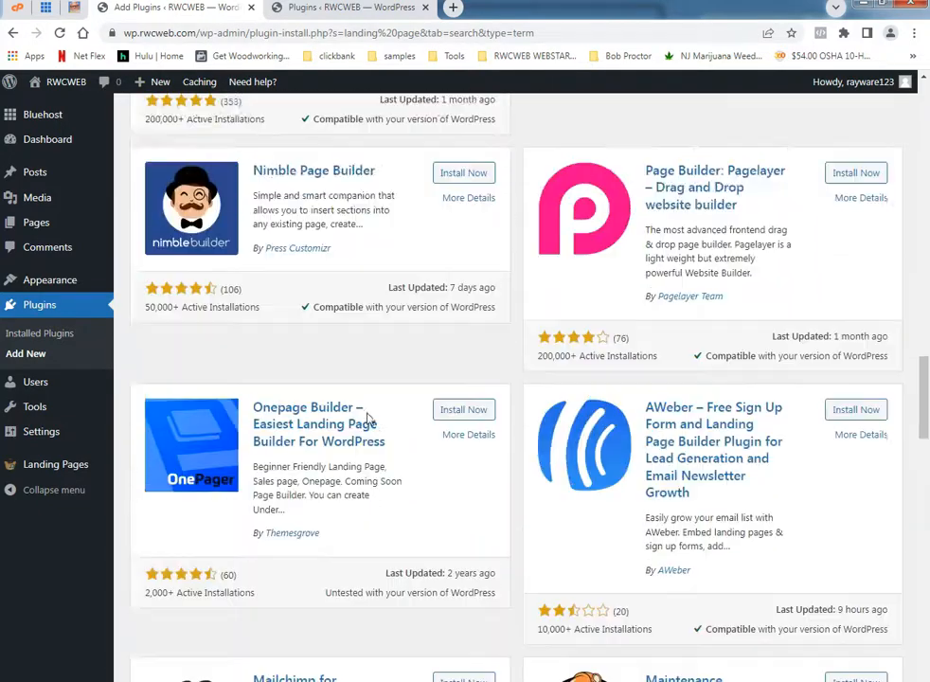
scroll(370, 419, up, 7)
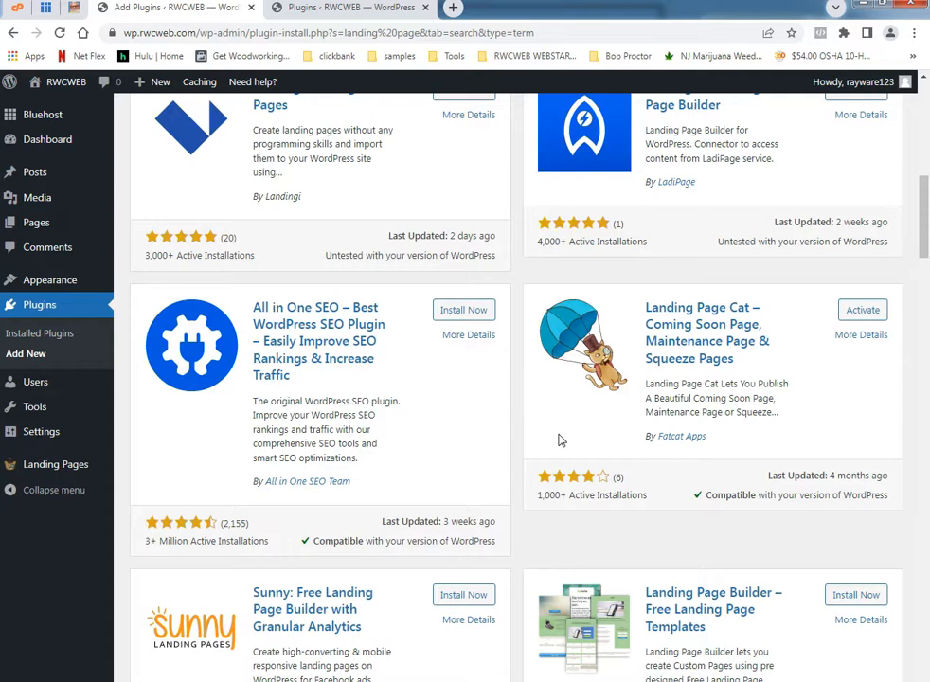
Open the Fatcat Apps website from the Landing Page Cat entry and go to its products section
click(663, 437)
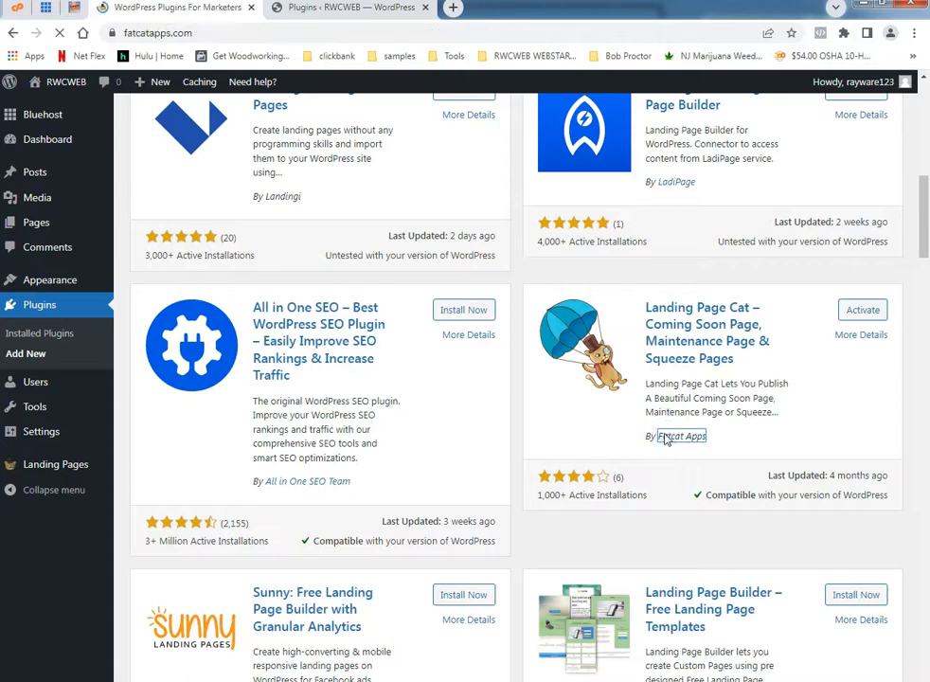
scroll(599, 416, down, 3)
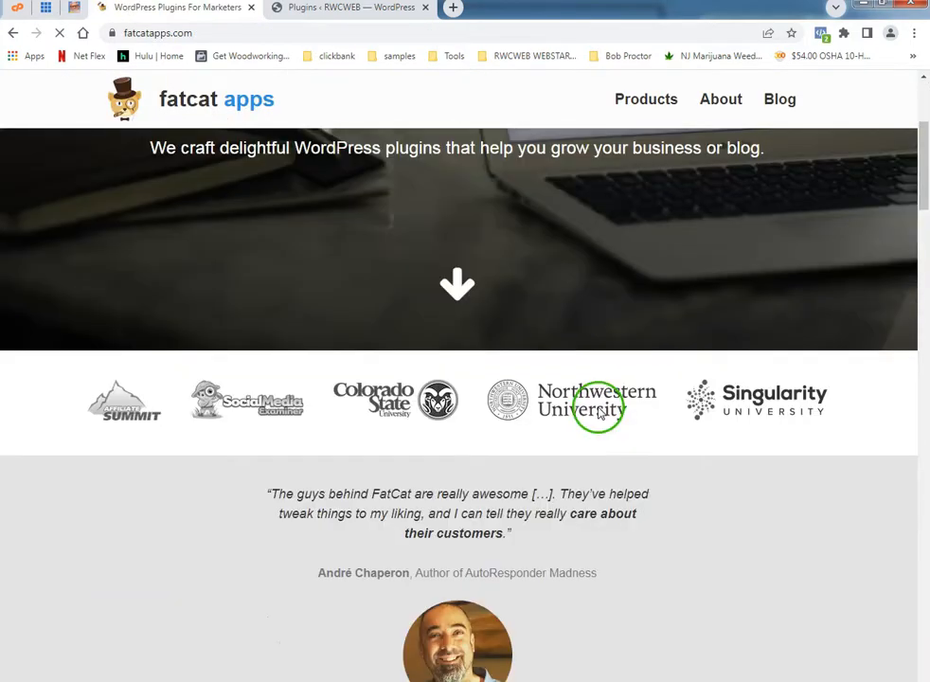
scroll(600, 412, up, 3)
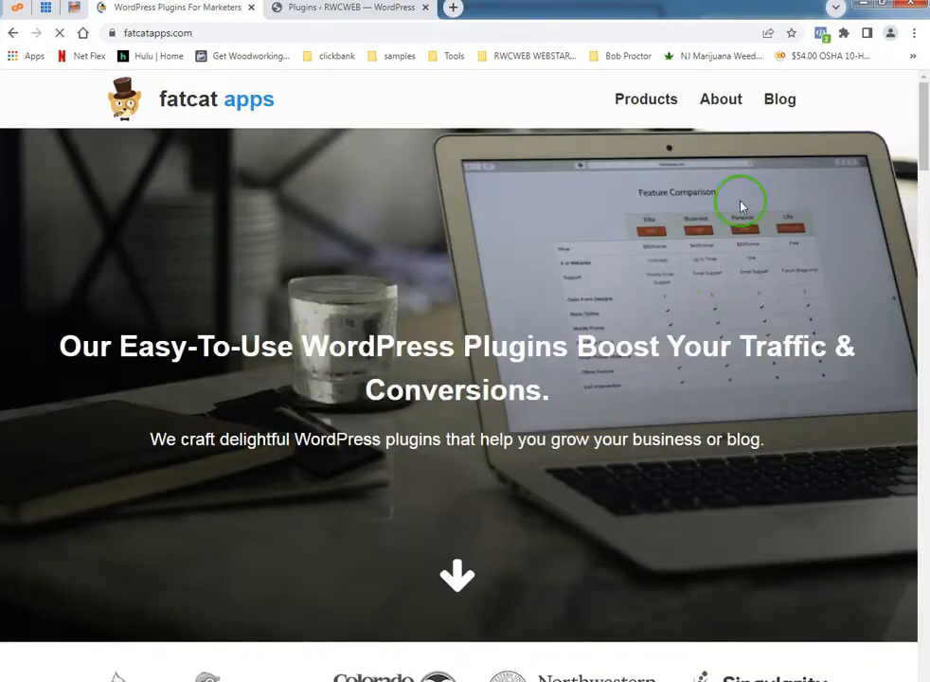
click(646, 100)
scroll(305, 379, down, 2)
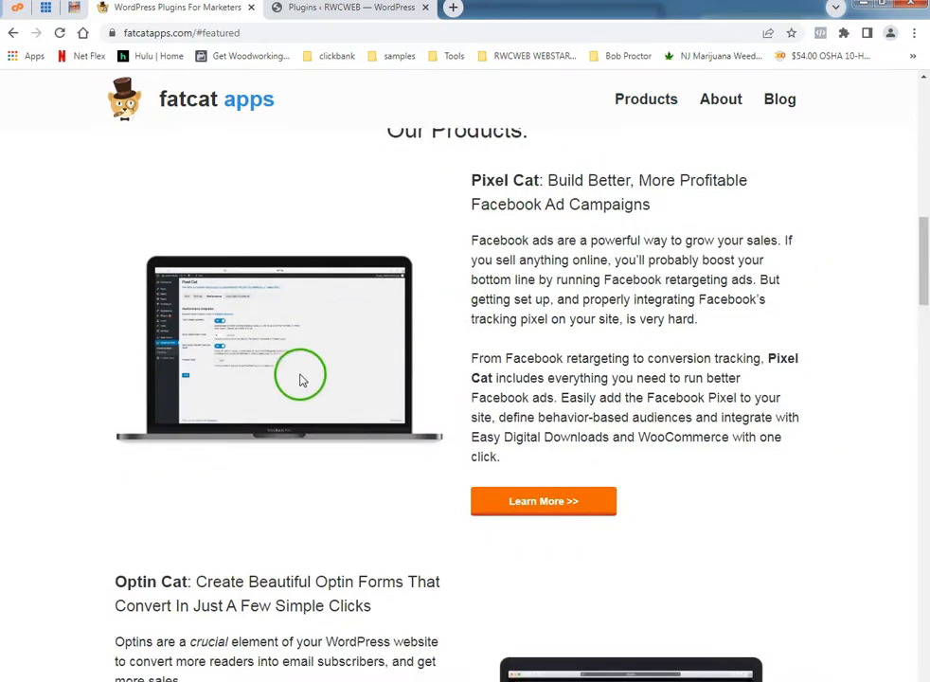
Review the Fatcat Apps products, from Pixel Cat, Optin Cat, Easy Pricing Tables and Quiz Cat through to Landing Page Cat
scroll(330, 374, up, 4)
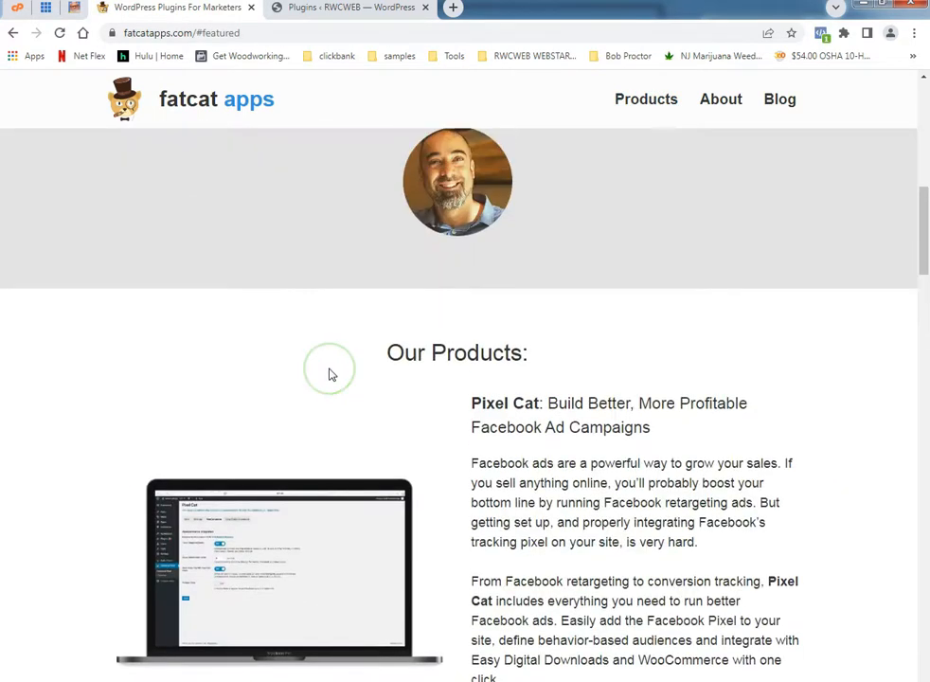
scroll(330, 374, down, 2)
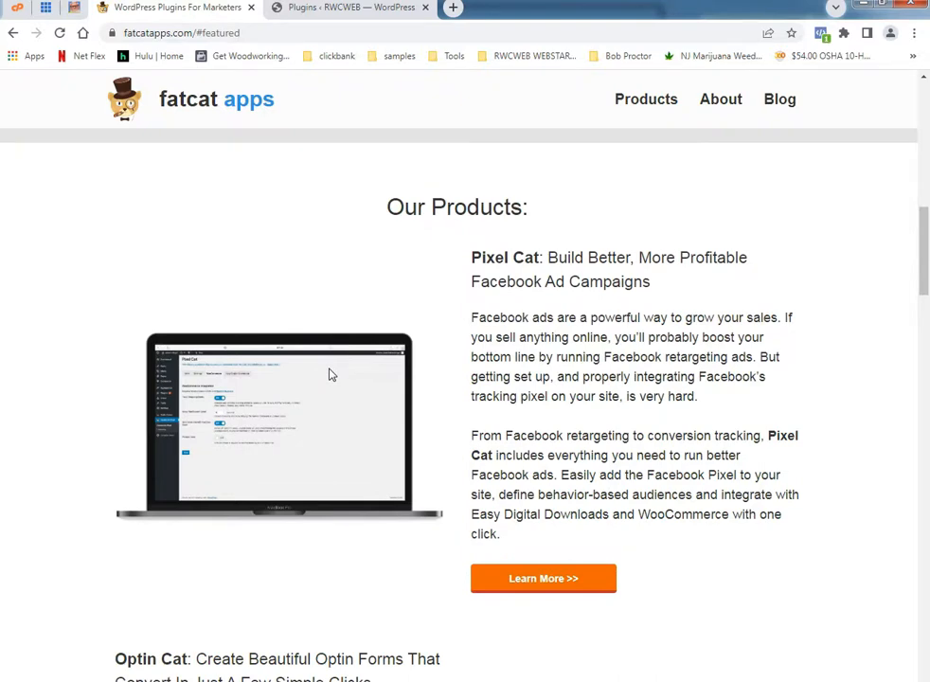
scroll(258, 340, down, 5)
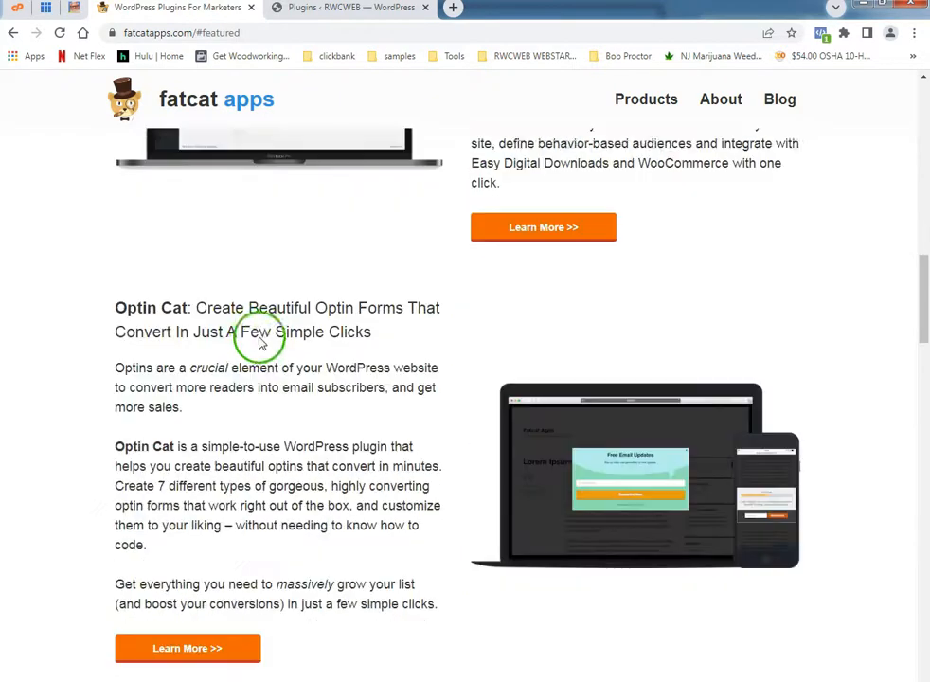
scroll(241, 342, down, 8)
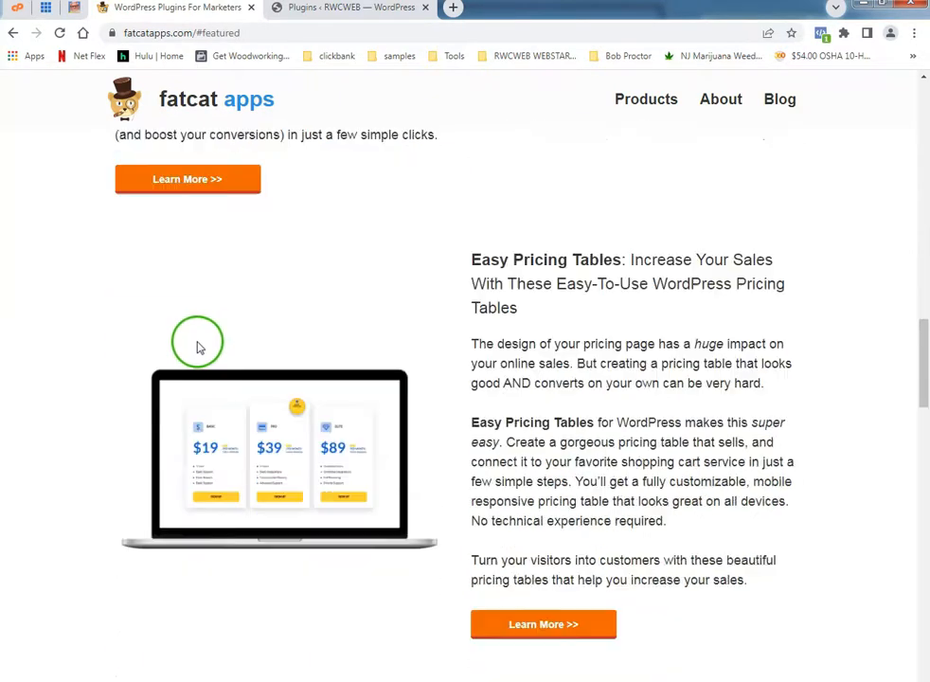
scroll(206, 339, up, 5)
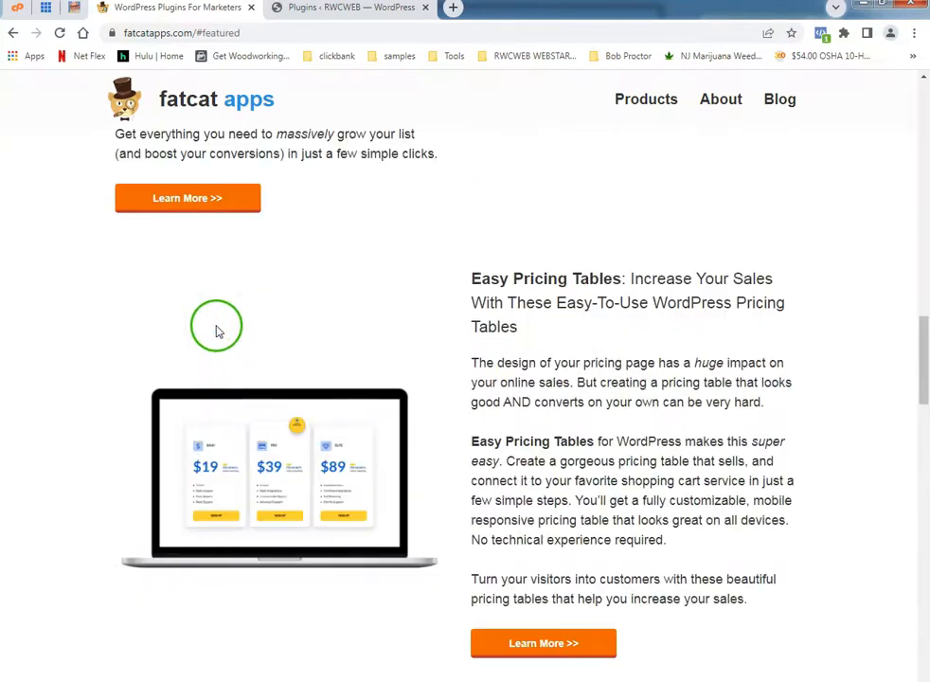
scroll(216, 330, down, 2)
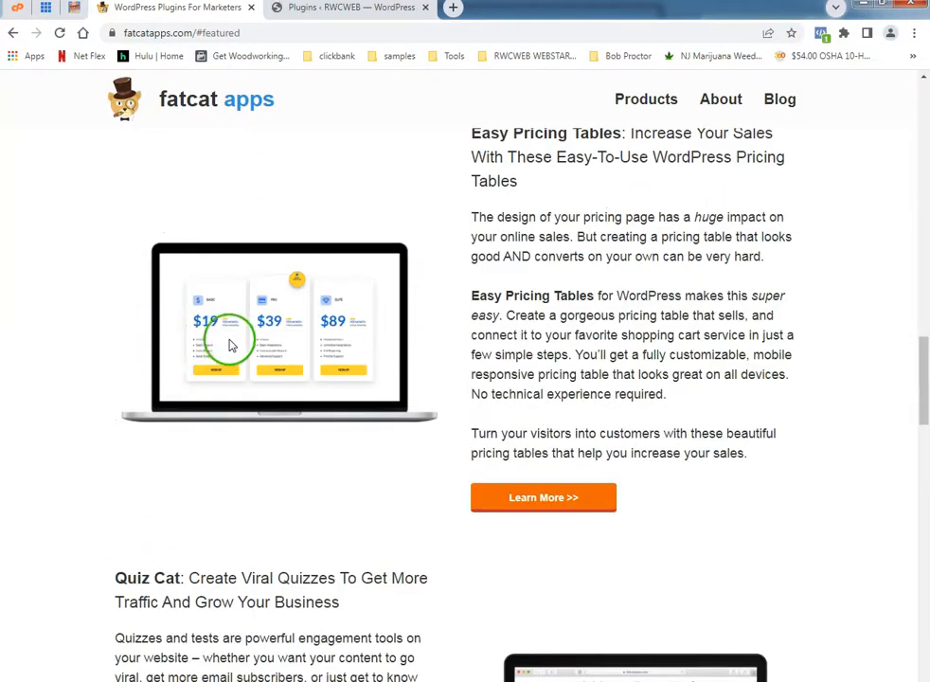
scroll(129, 365, down, 5)
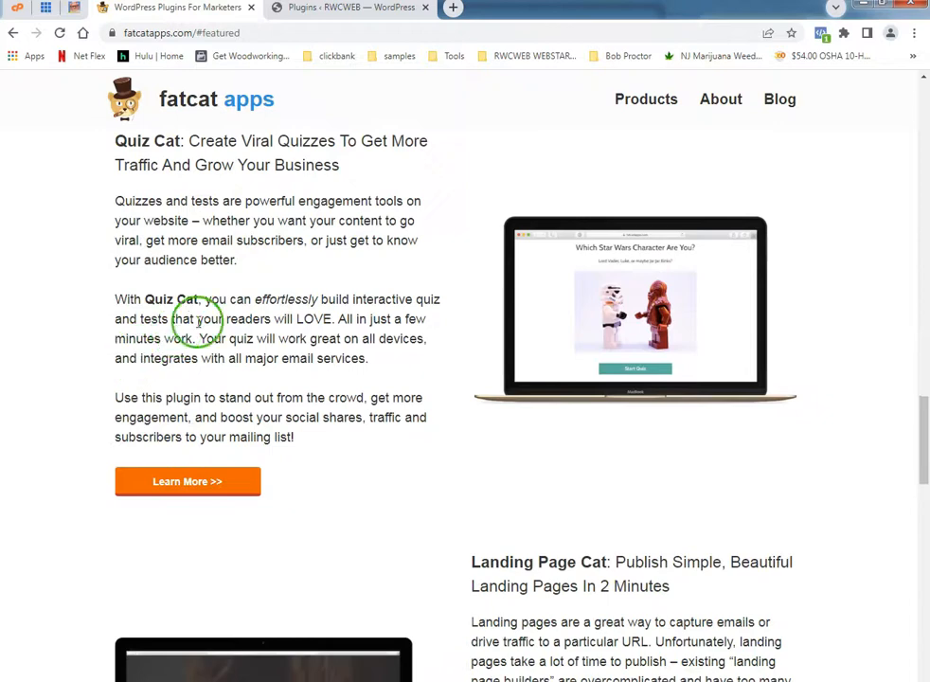
scroll(203, 327, up, 2)
scroll(235, 379, down, 6)
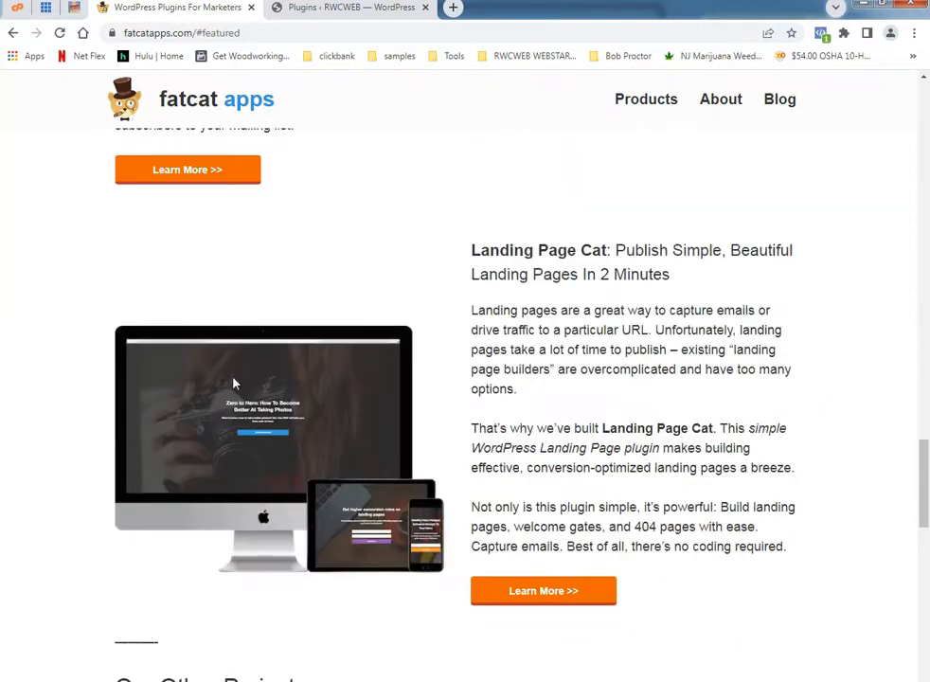
scroll(235, 383, down, 3)
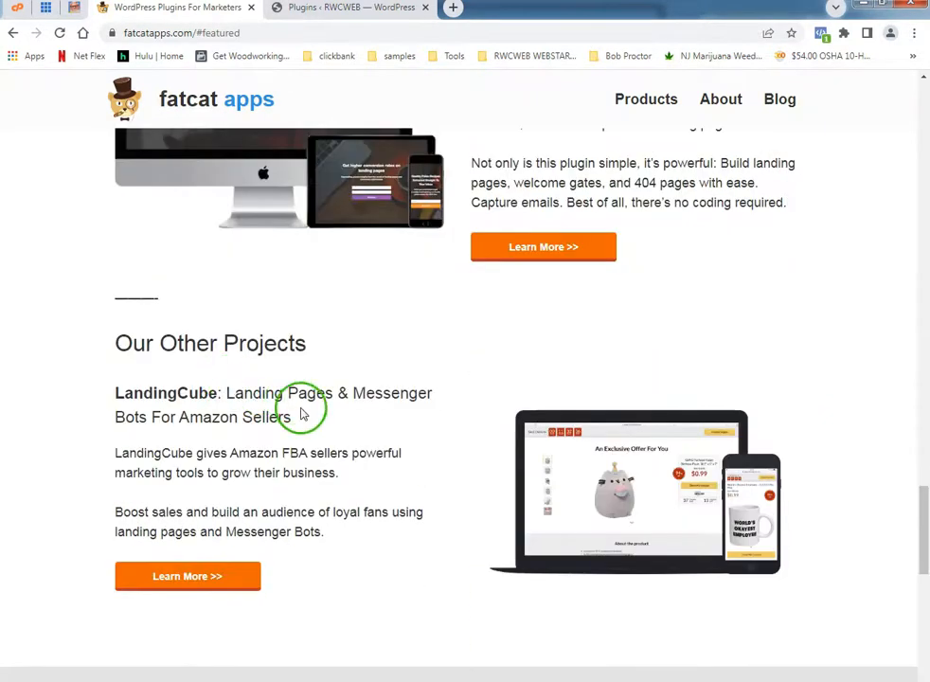
Look over the LandingCube project and the package discount offer, and return to the WordPress plugin search results
scroll(304, 408, down, 1)
scroll(305, 404, up, 1)
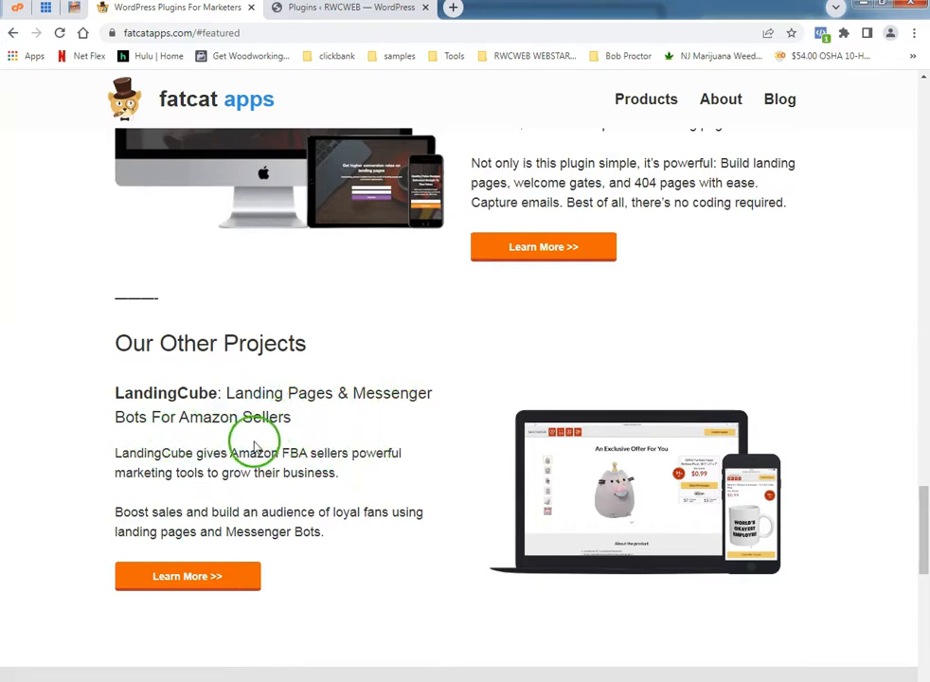
scroll(348, 447, down, 3)
scroll(303, 471, down, 4)
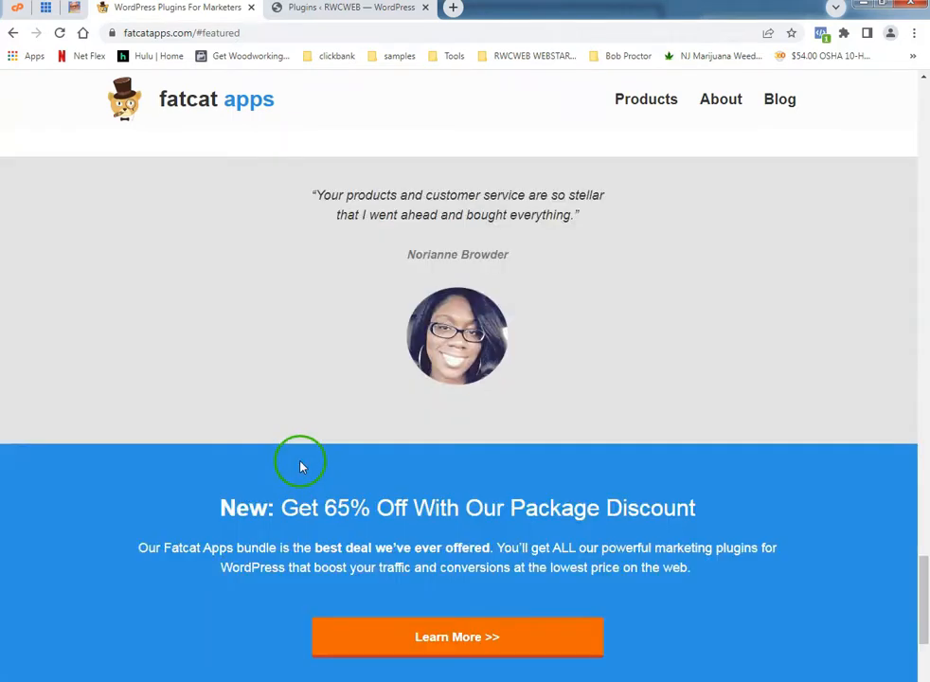
scroll(241, 399, down, 2)
scroll(240, 399, up, 15)
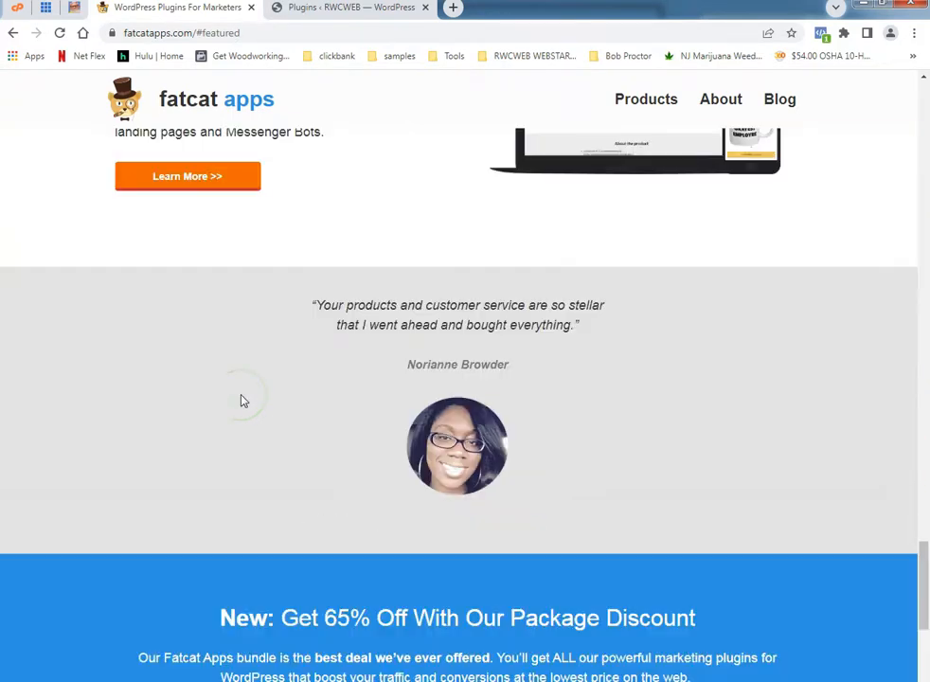
click(12, 33)
click(12, 33)
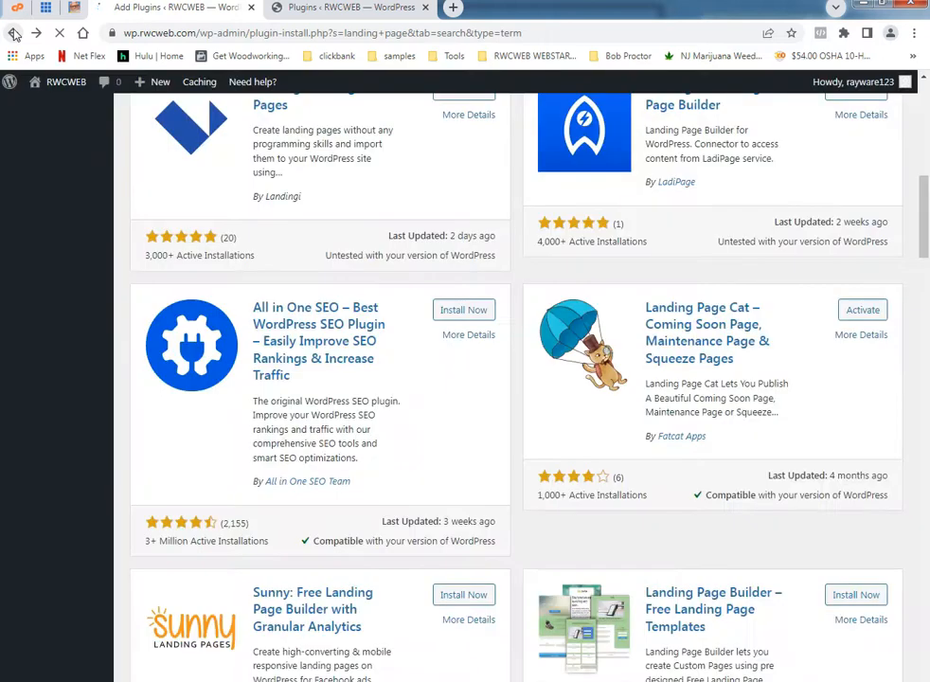
click(14, 36)
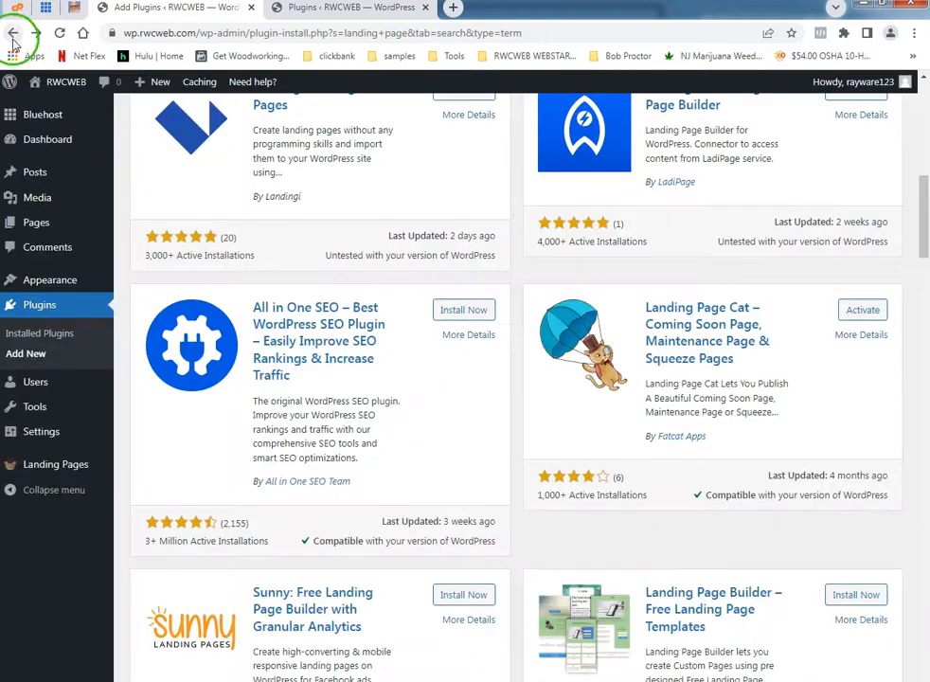
Switch to the RWCWEB list of installed plugins and close the plugin search page
mouse_move(69, 464)
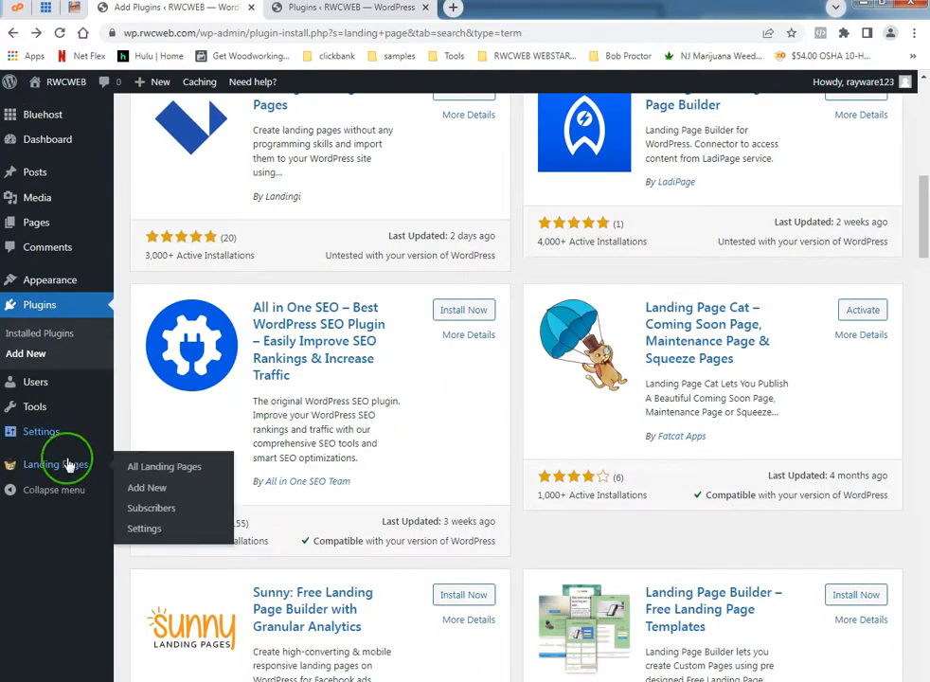
click(351, 9)
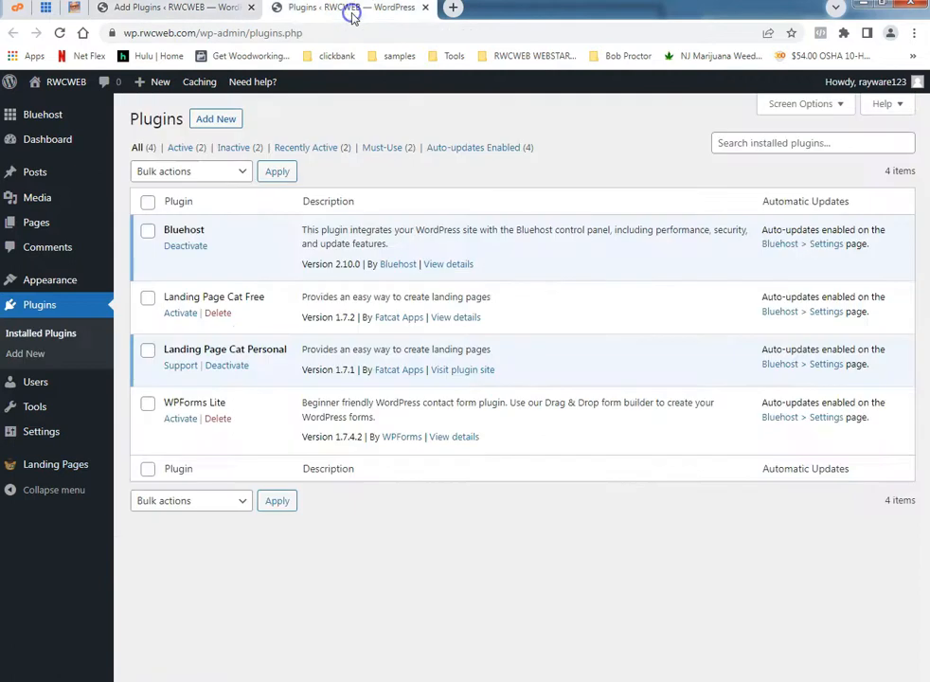
click(254, 8)
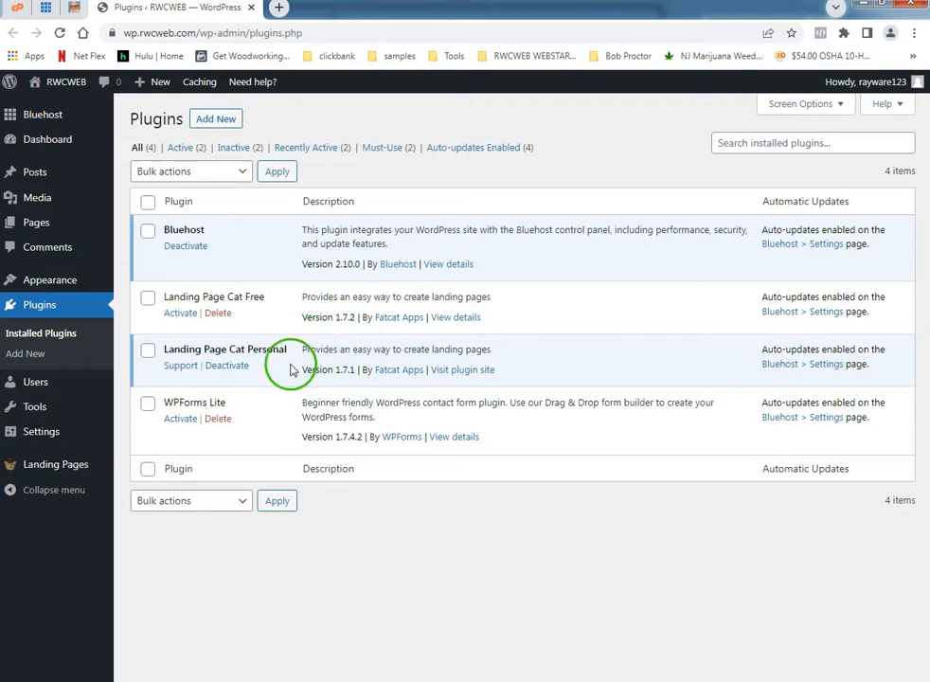
Open the Old Dos Geek landing page for editing and show its layout and content settings
mouse_move(67, 466)
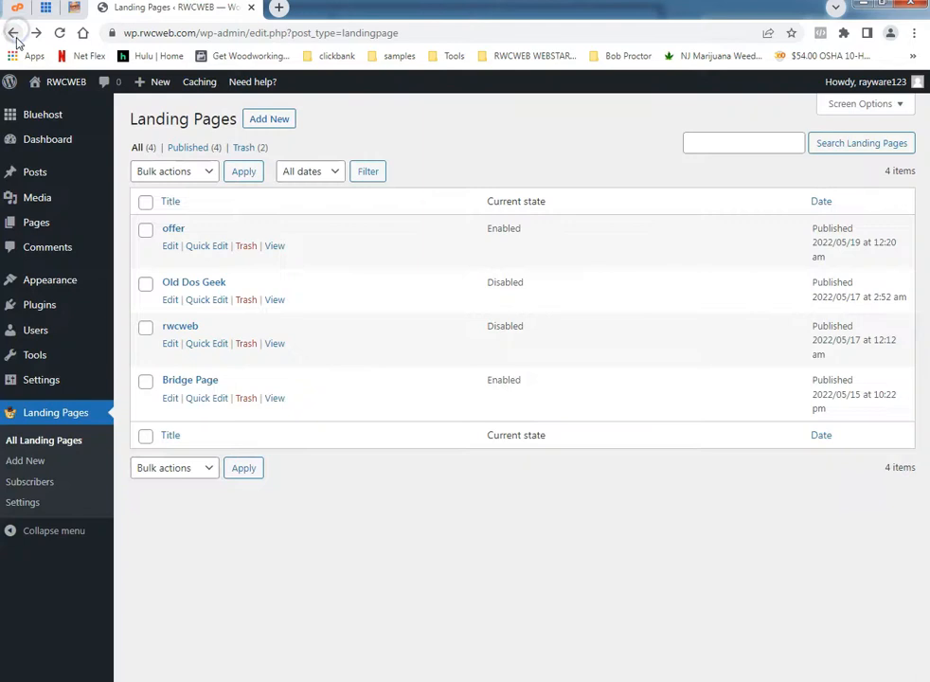
click(172, 300)
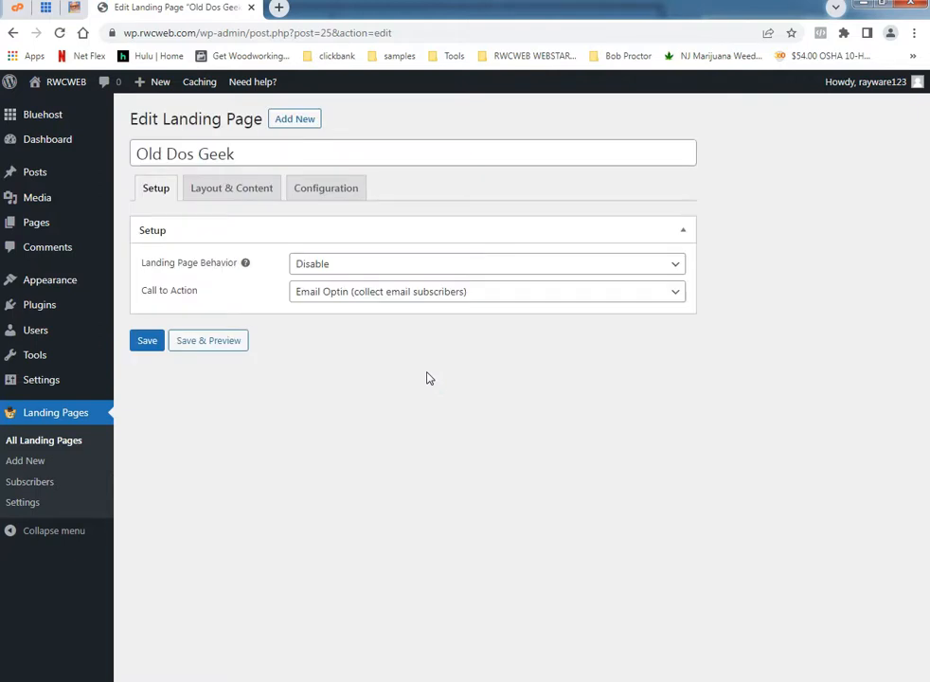
click(230, 194)
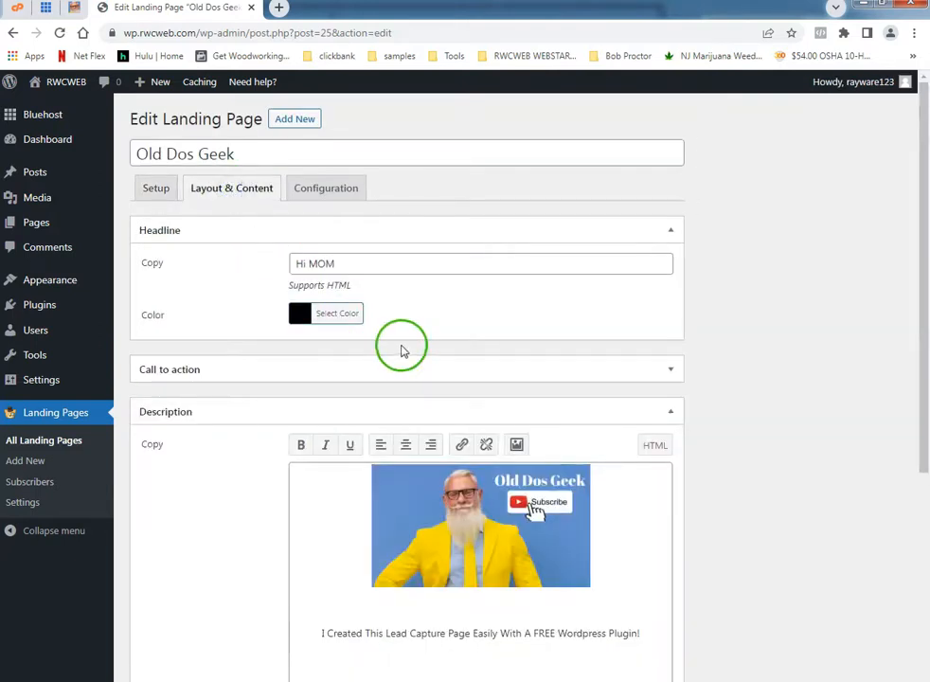
Expand the landing page's Background and Particle Effects settings and examine the available options
scroll(199, 335, down, 5)
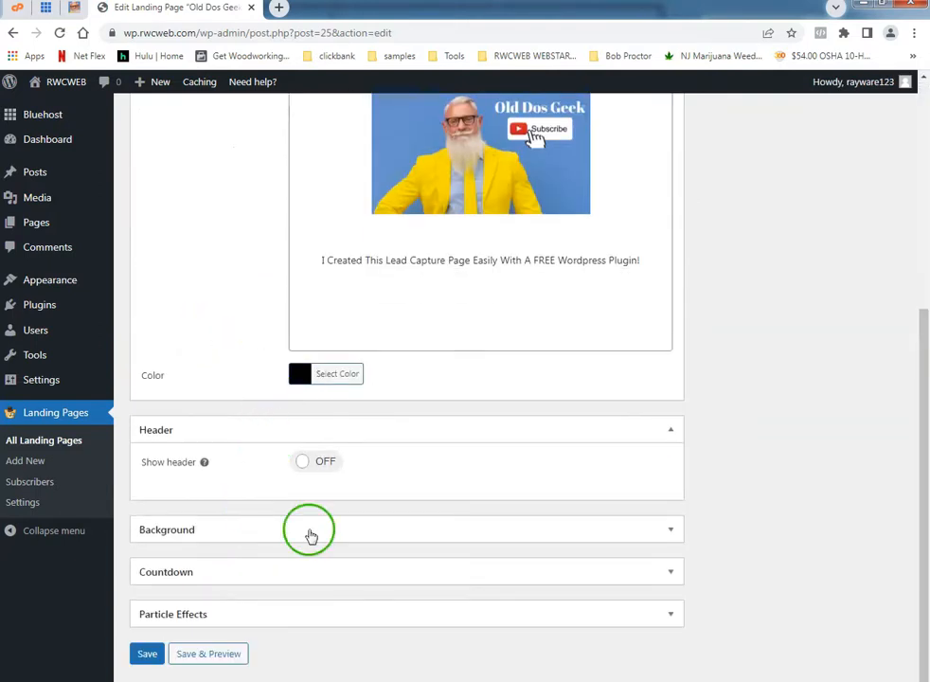
click(671, 531)
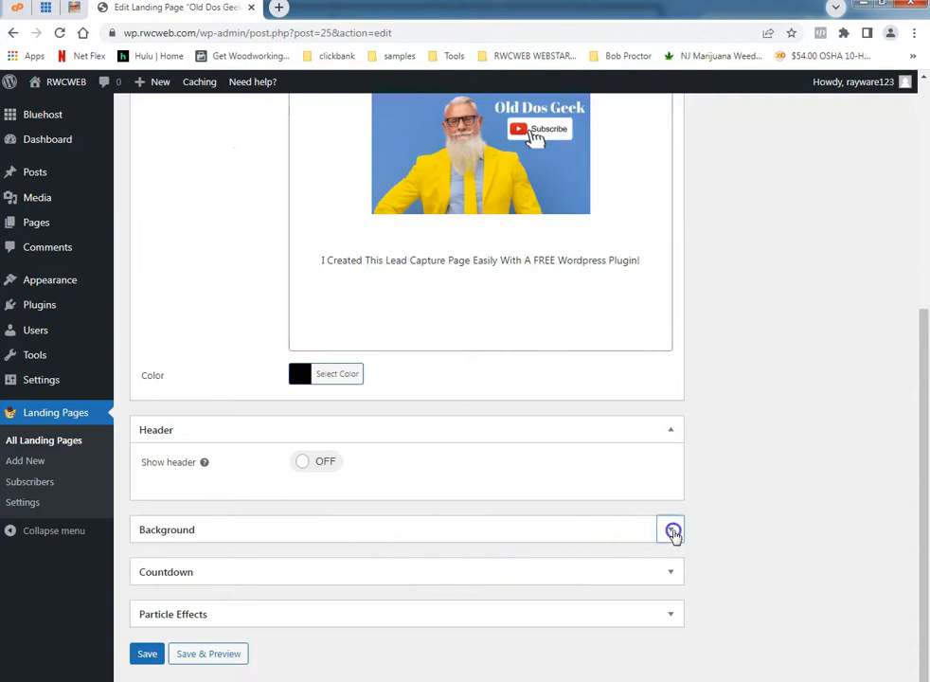
scroll(568, 554, down, 3)
scroll(568, 557, down, 1)
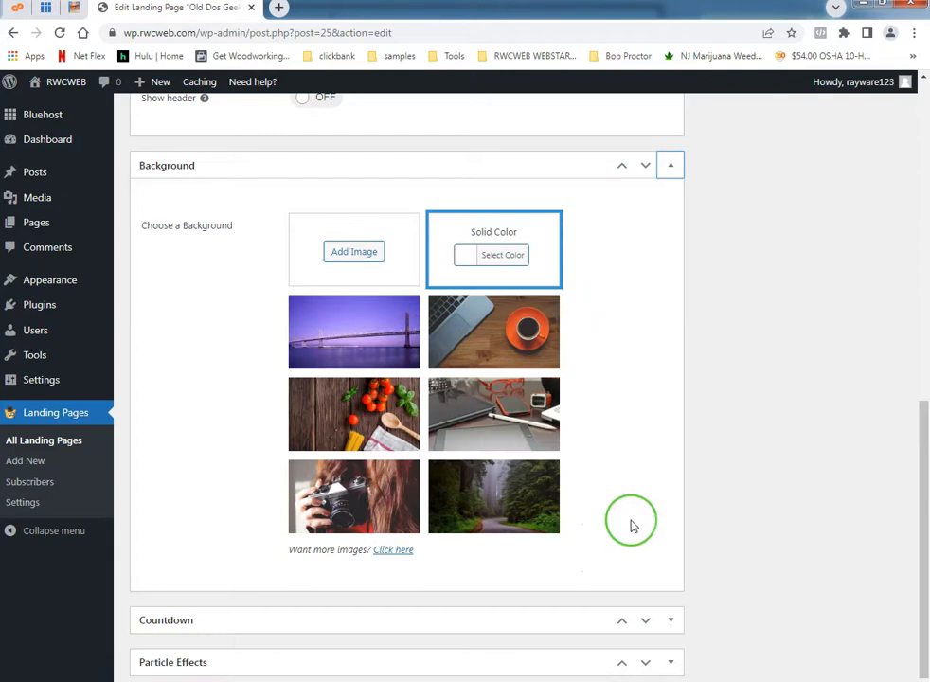
scroll(633, 525, down, 1)
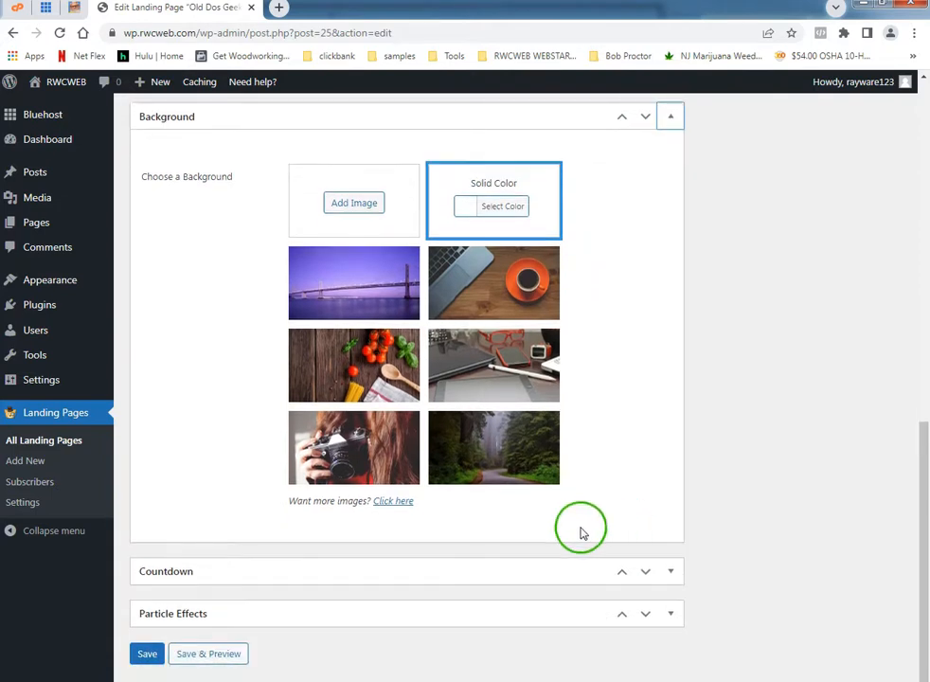
click(670, 615)
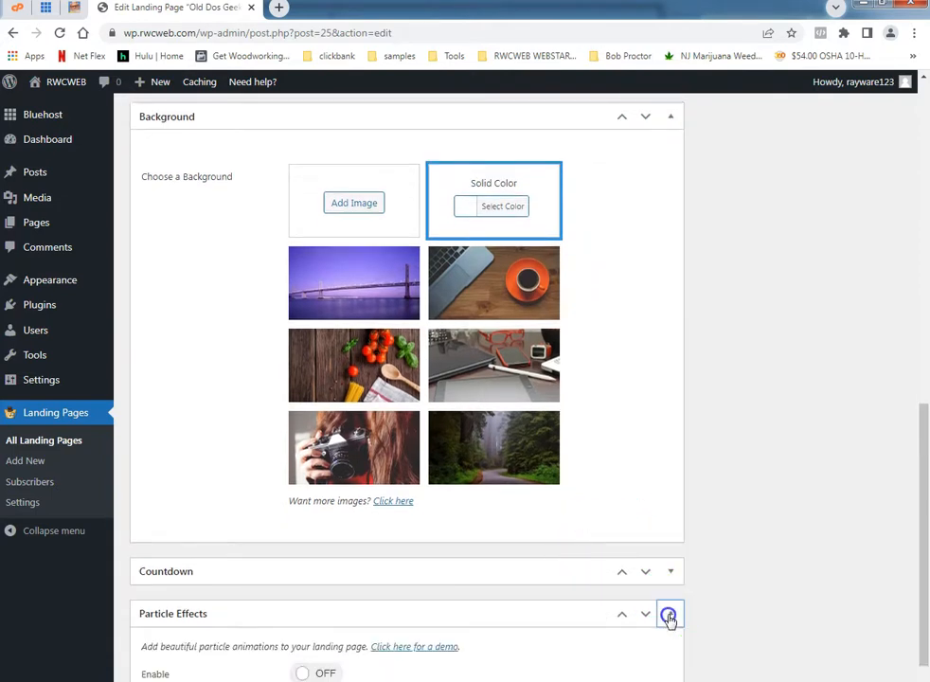
Enable the landing page's particle effects and choose the Space preset
scroll(549, 607, down, 1)
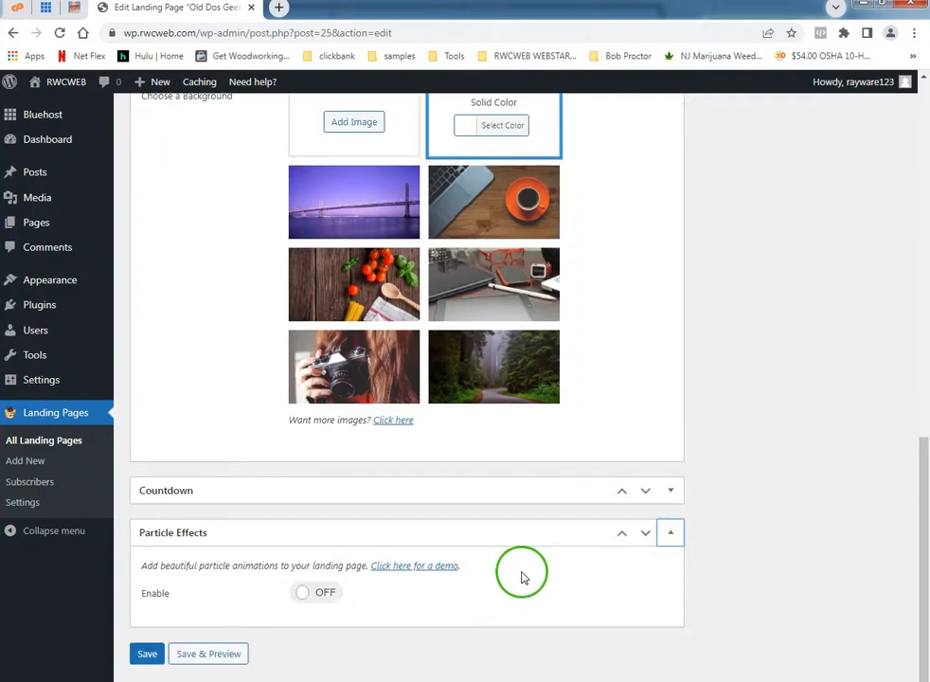
click(316, 599)
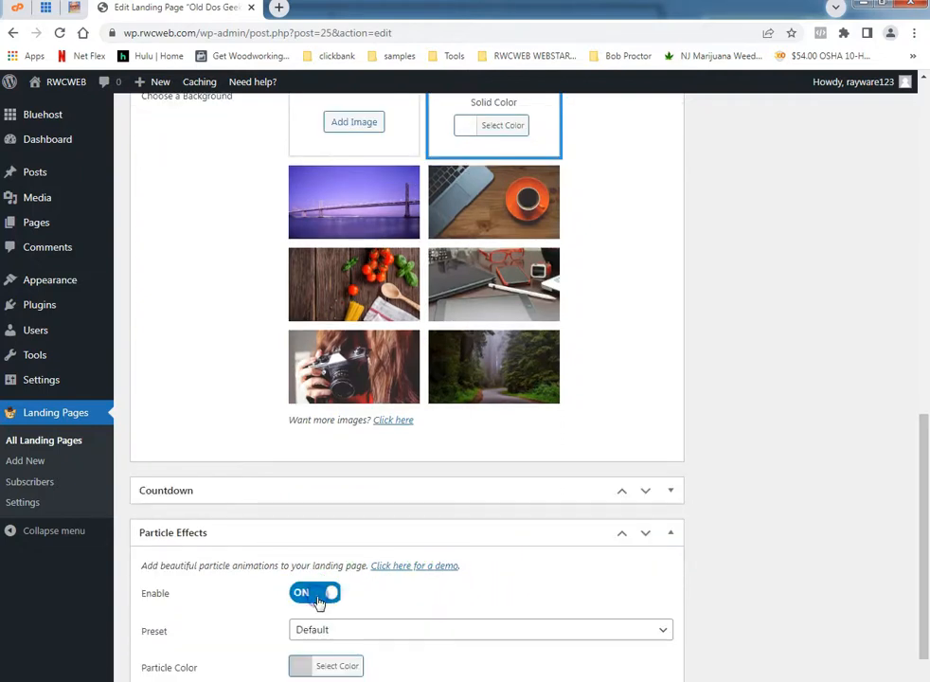
scroll(453, 596, down, 1)
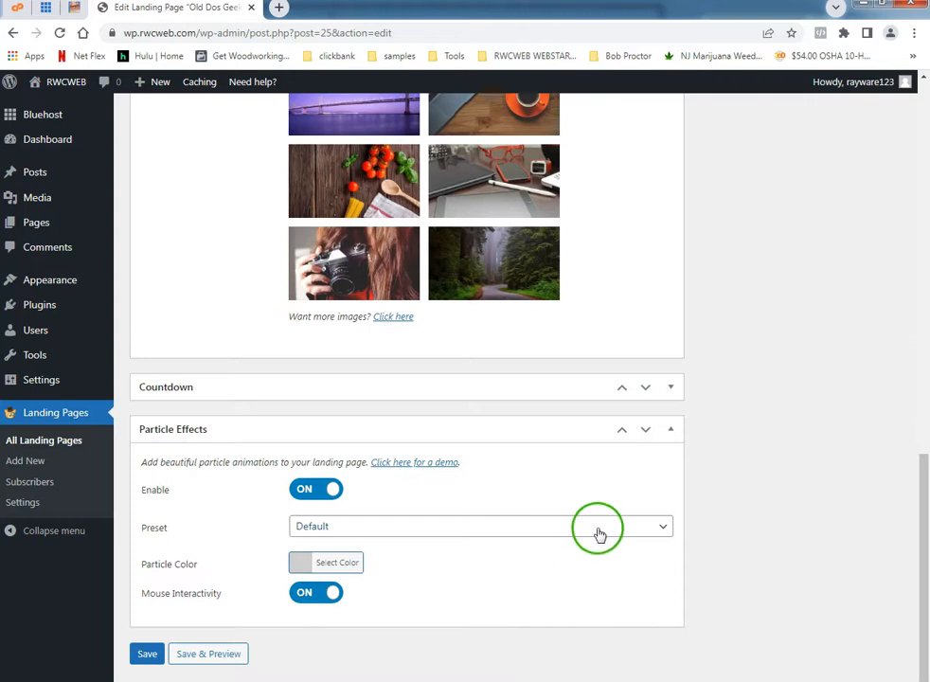
click(597, 531)
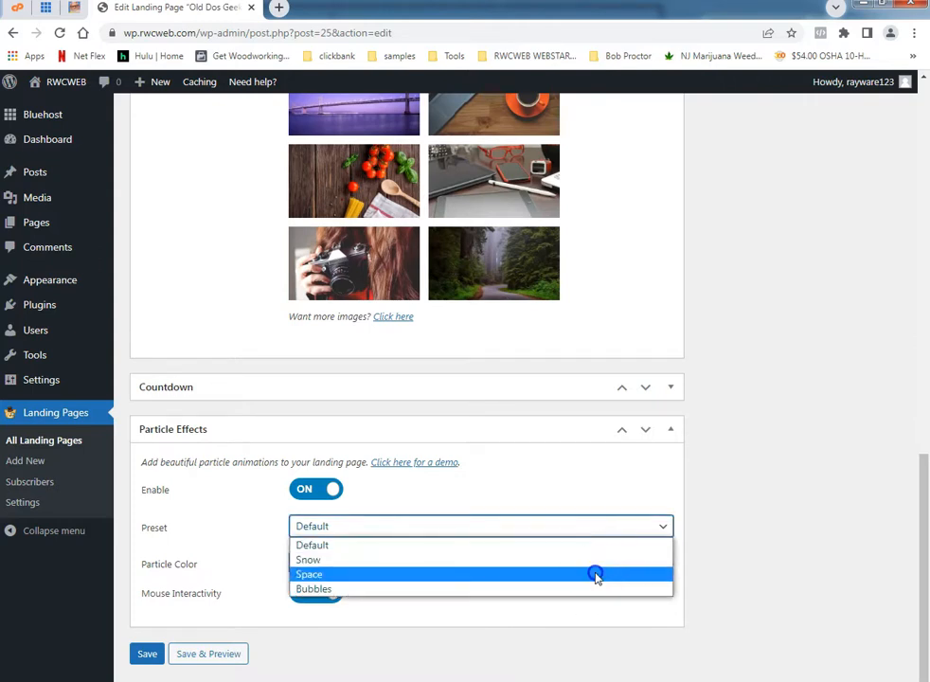
click(597, 574)
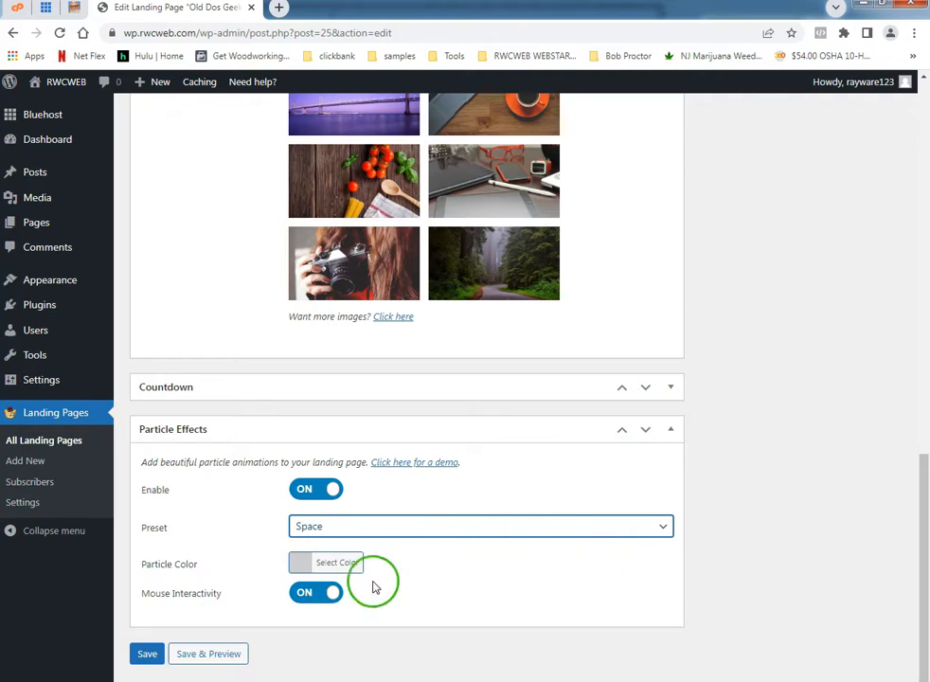
Set the particle color to the green swatch, save and preview the landing page, and return to its editor
click(318, 566)
scroll(436, 601, down, 2)
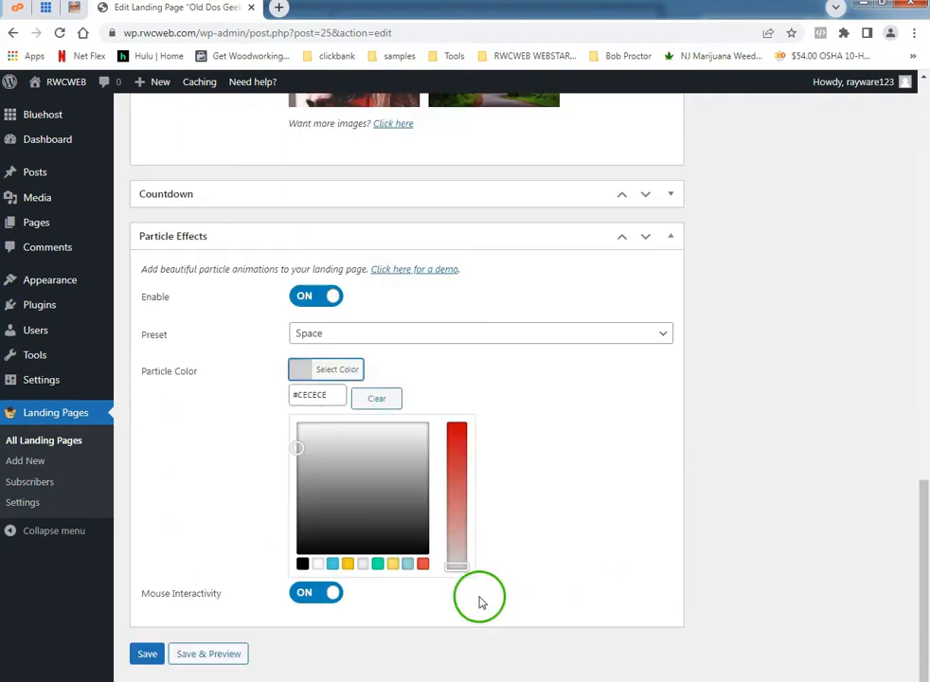
click(378, 566)
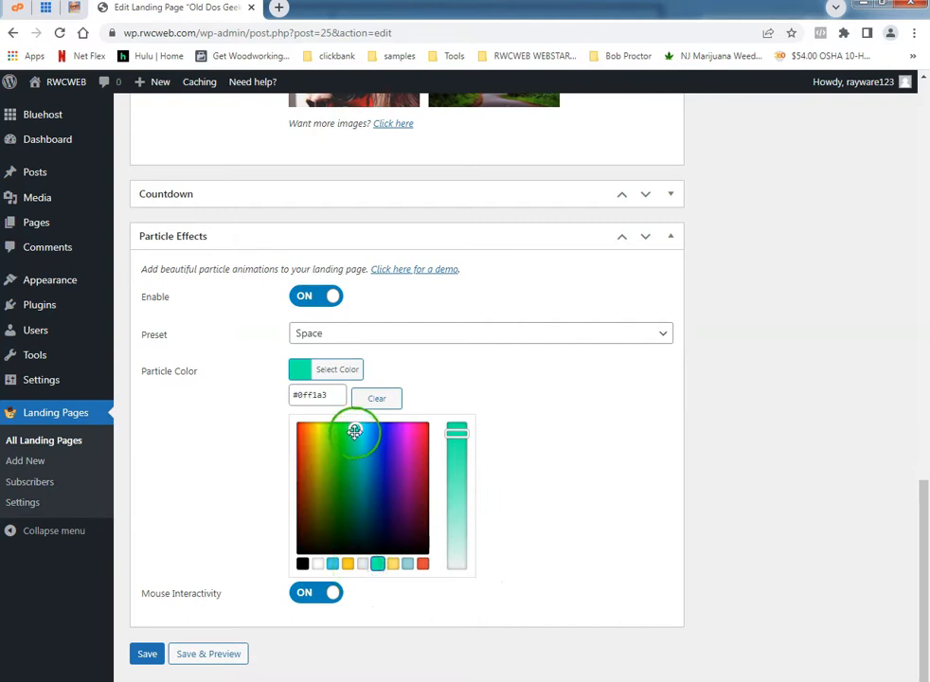
click(217, 656)
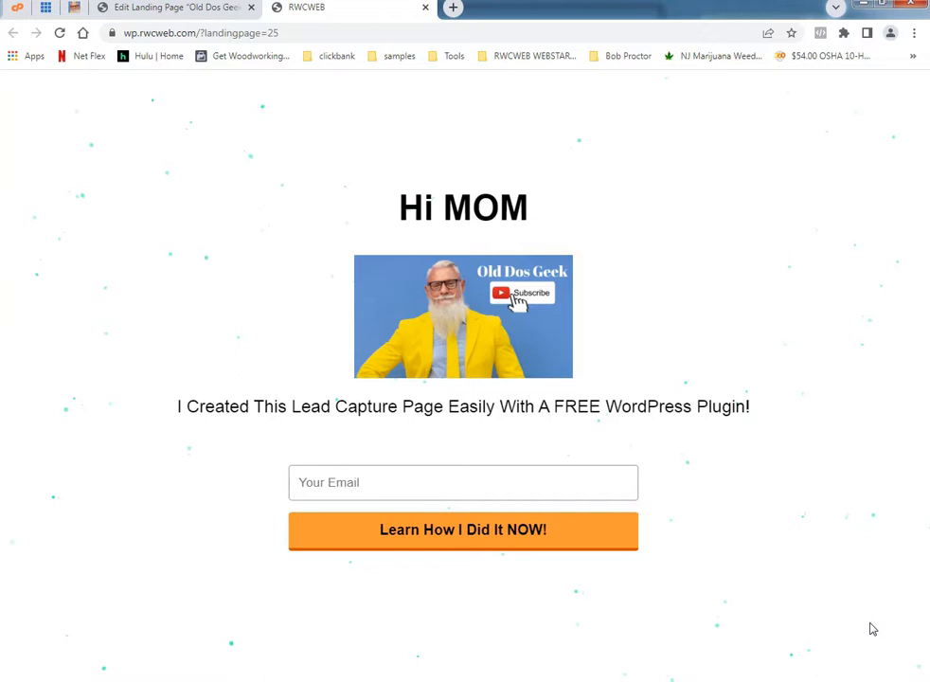
click(225, 14)
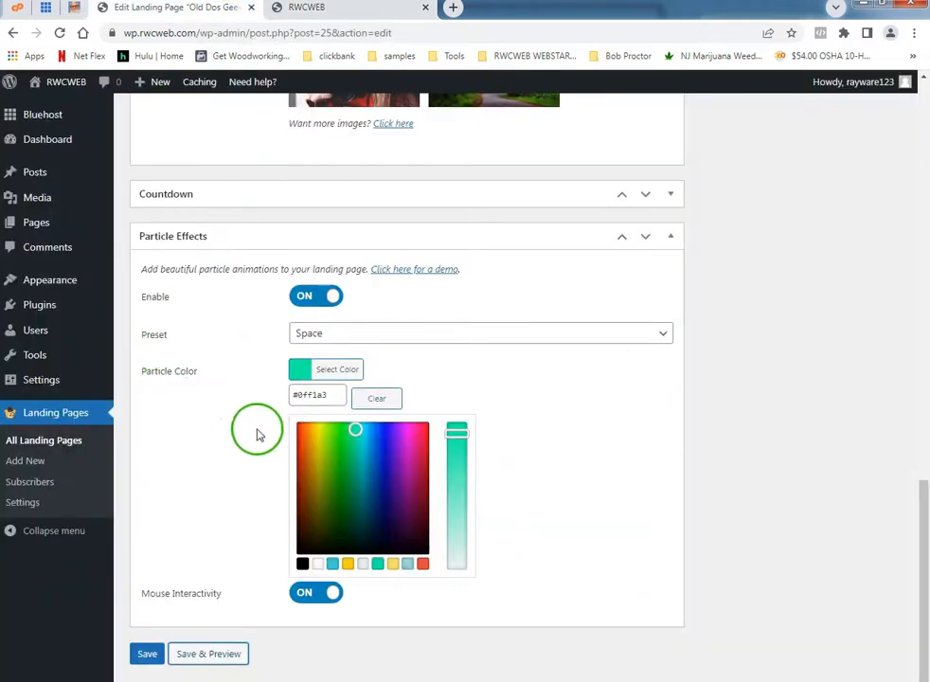
Change the particle color to black and the preset to Snow, and save and preview the landing page
click(324, 371)
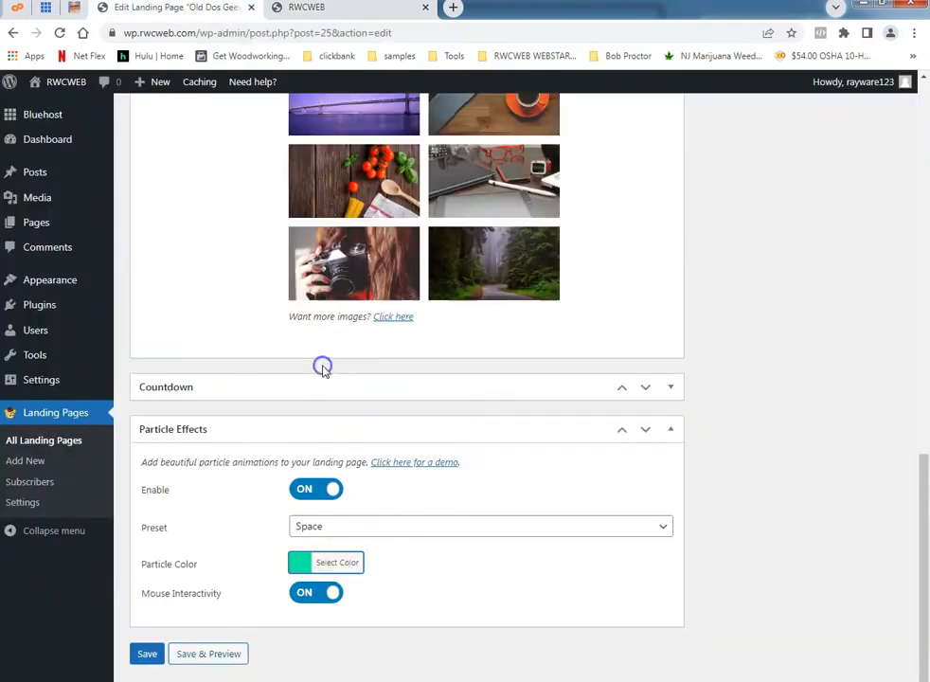
click(338, 563)
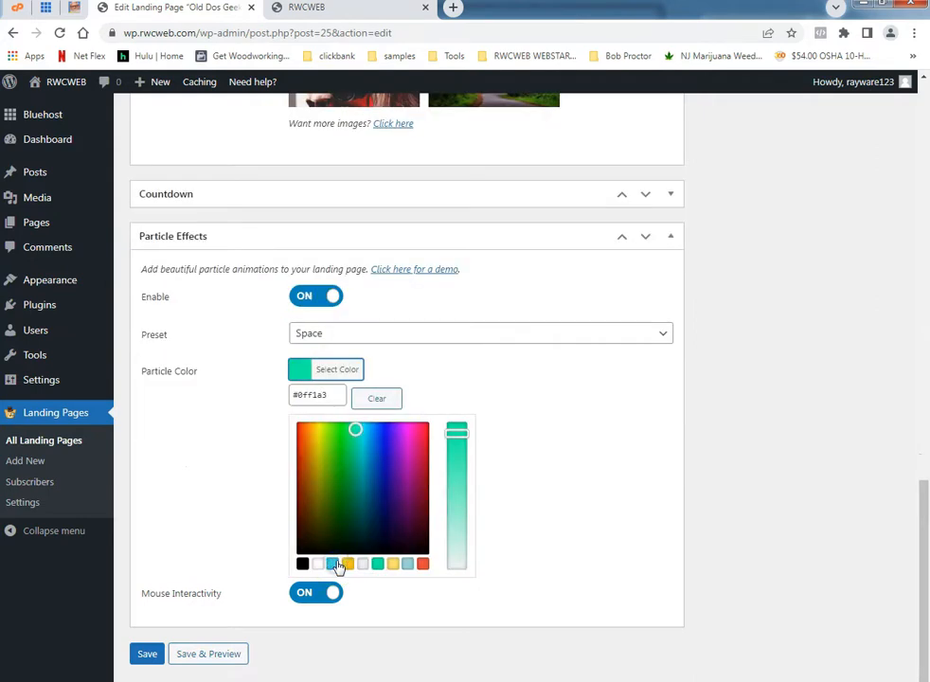
click(302, 565)
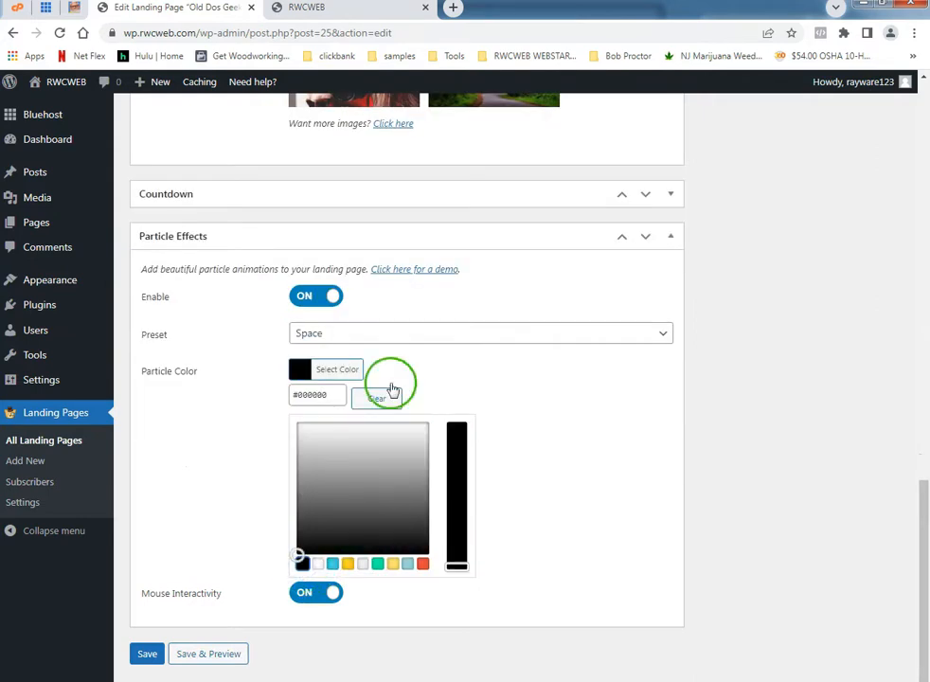
click(418, 335)
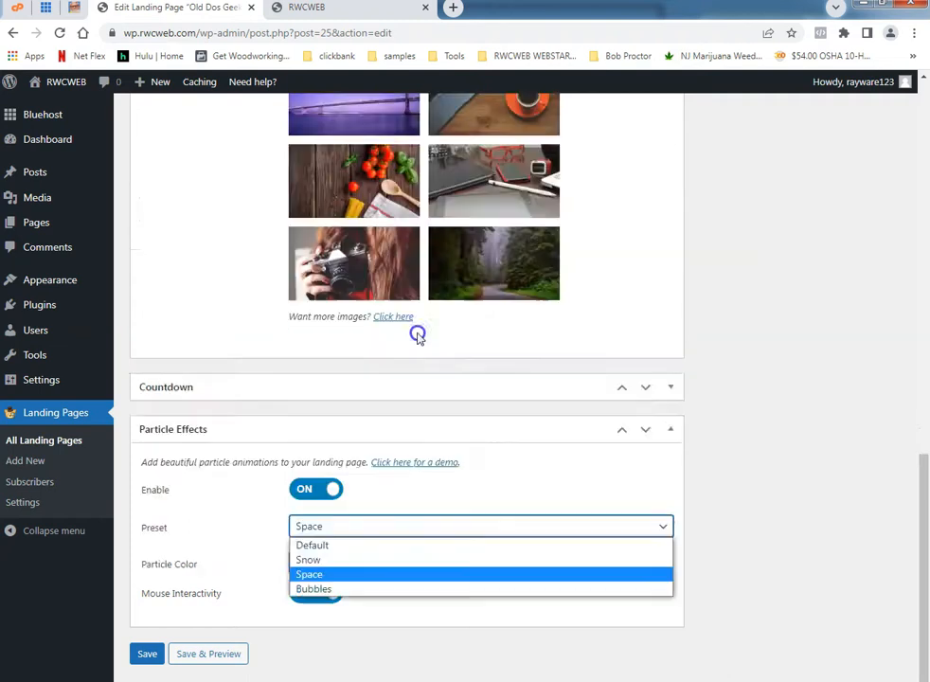
click(369, 561)
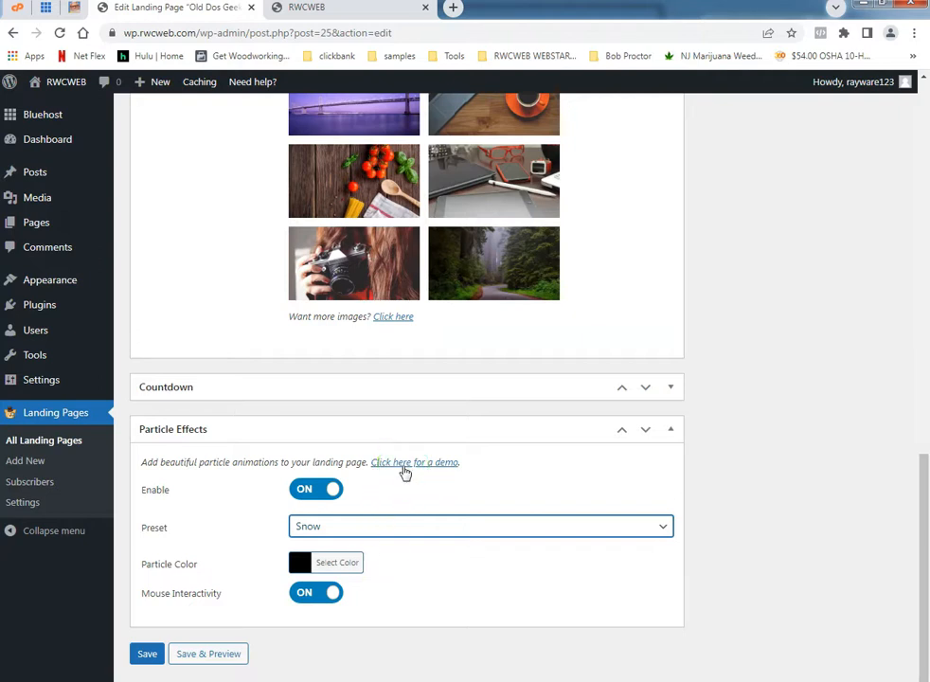
click(204, 663)
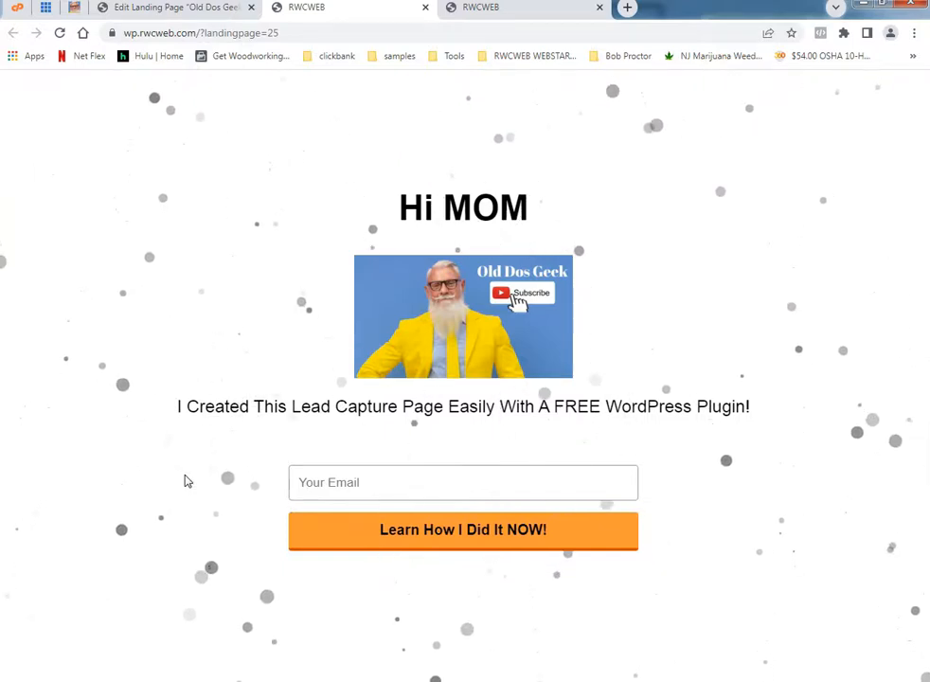
Try the mouse interactivity on the Snow preview and close both landing page previews
click(263, 298)
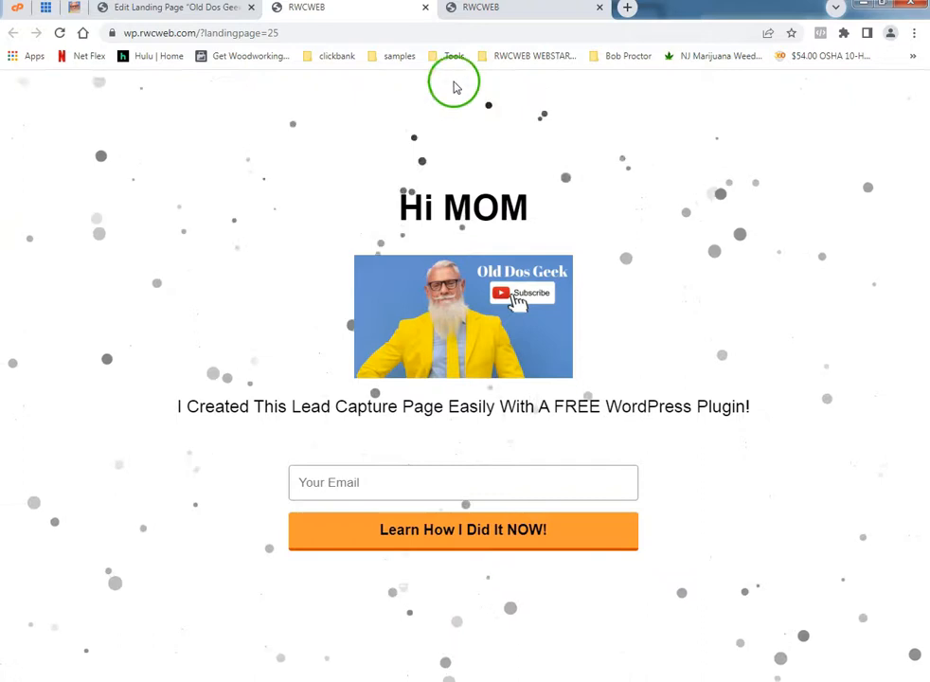
click(426, 9)
click(371, 9)
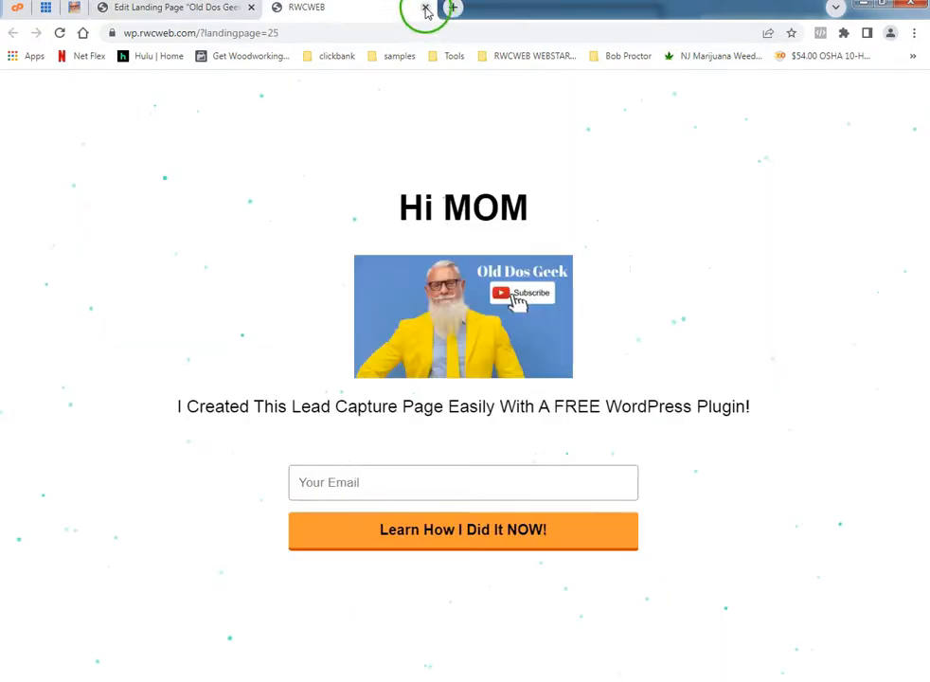
click(425, 8)
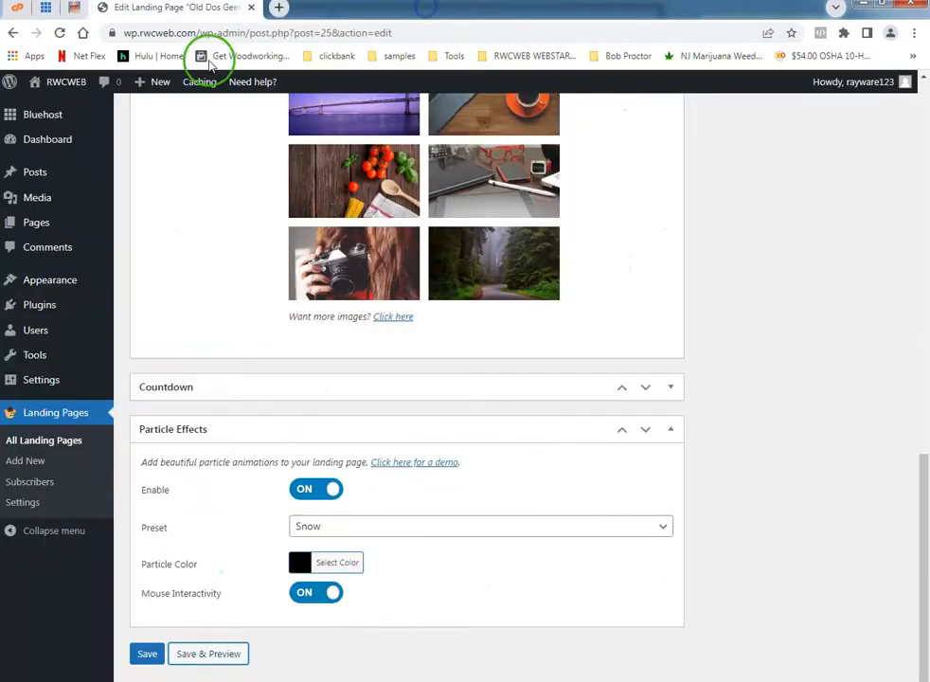
Set the particle preset to Default, save and preview the landing page, and close the preview
click(374, 535)
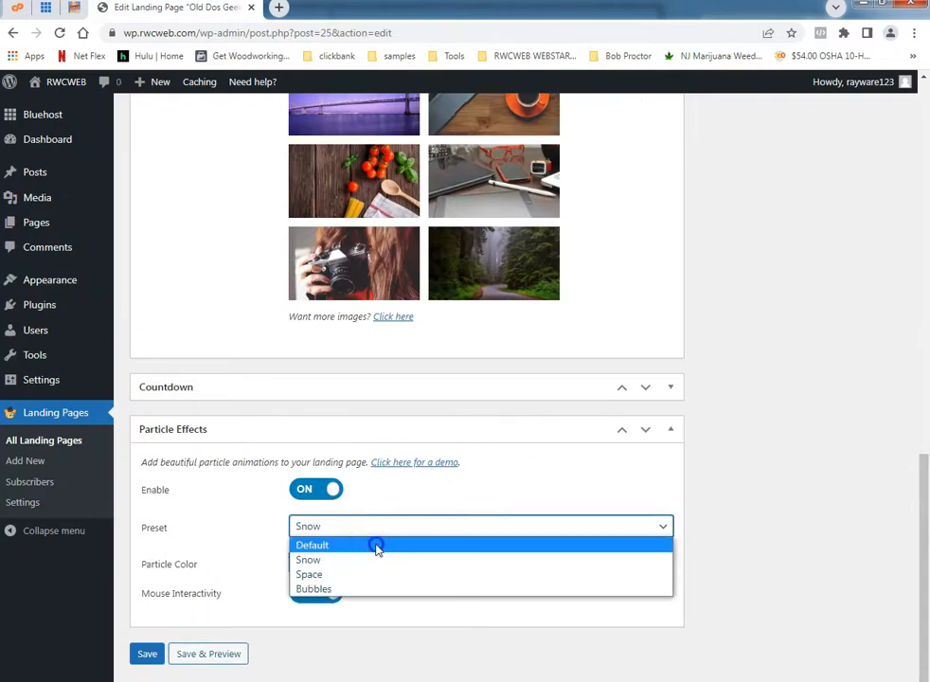
click(377, 547)
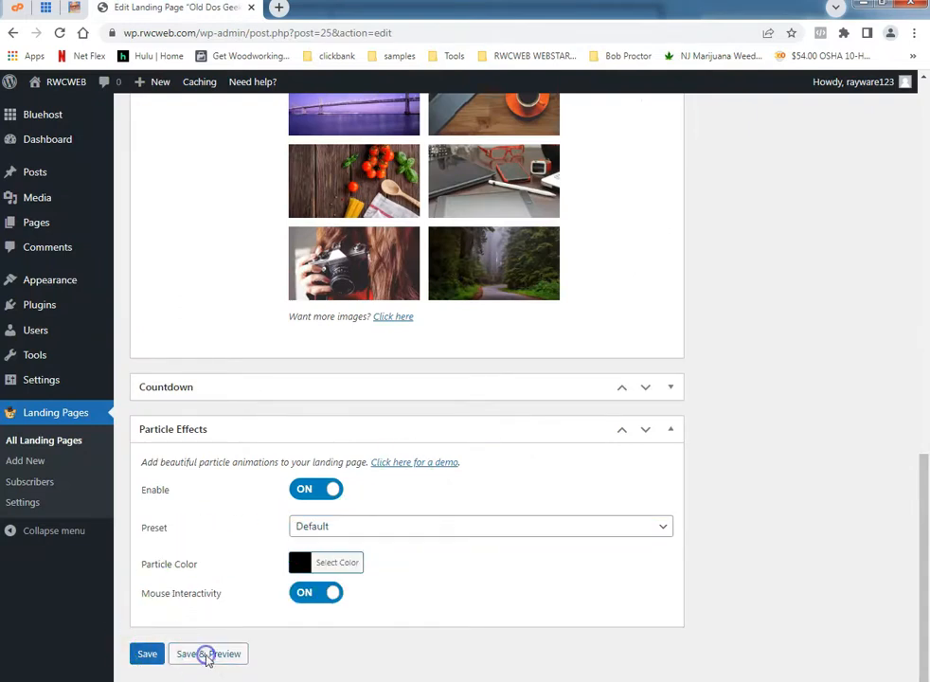
click(206, 656)
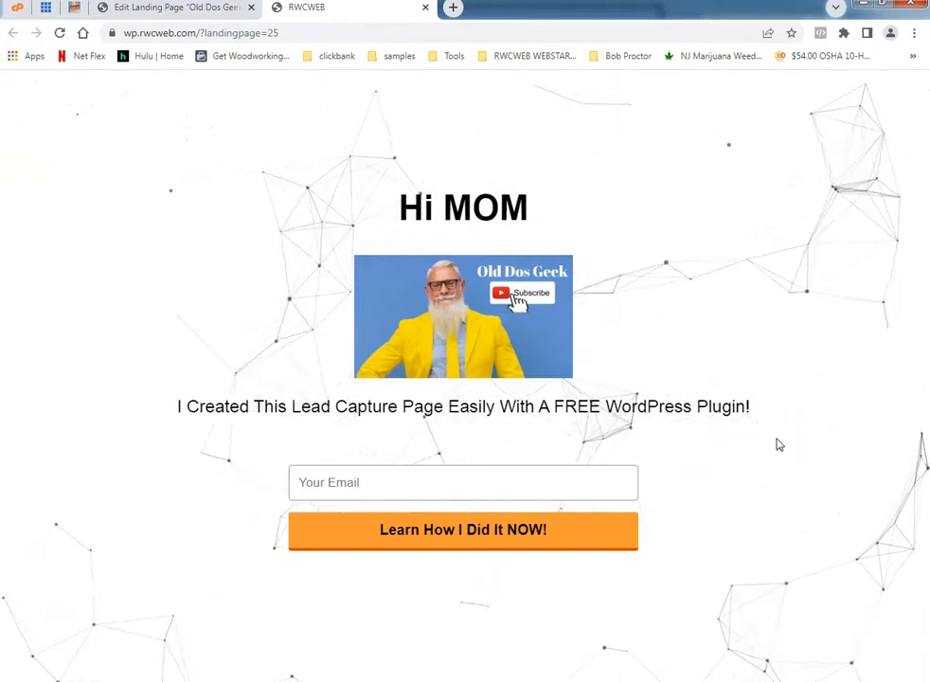
click(722, 341)
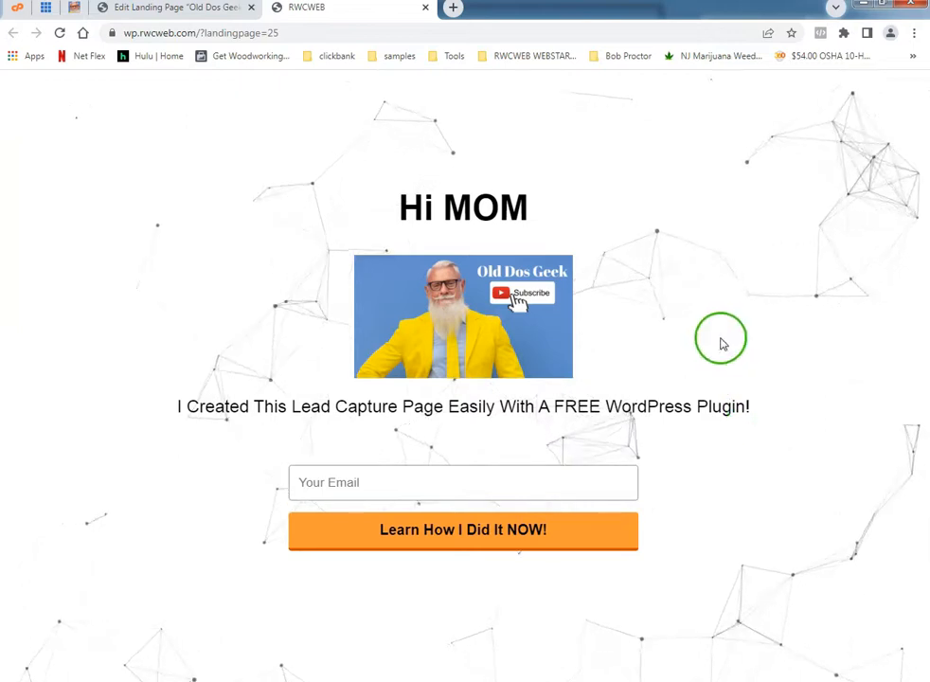
click(426, 7)
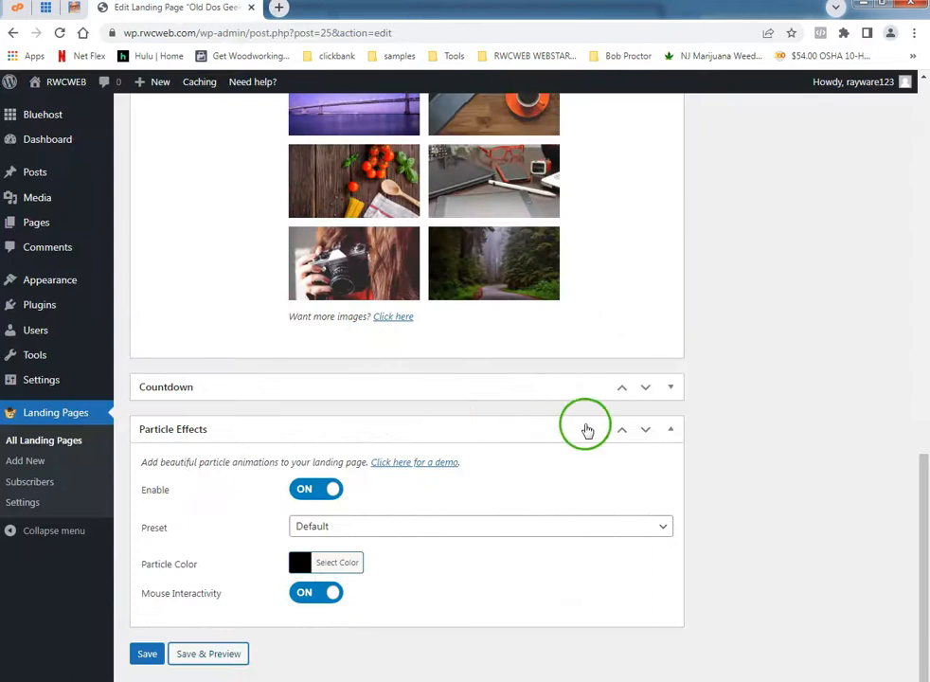
Turn off the particle effects and set the purple bridge photo as the background, saving and previewing the landing page
click(329, 489)
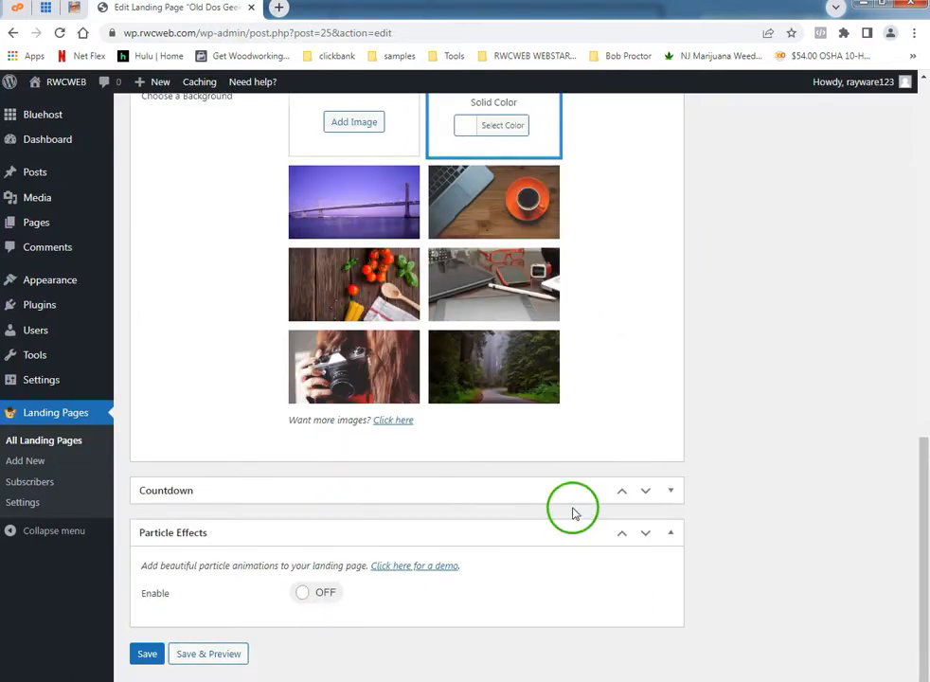
scroll(576, 513, up, 4)
scroll(607, 490, up, 2)
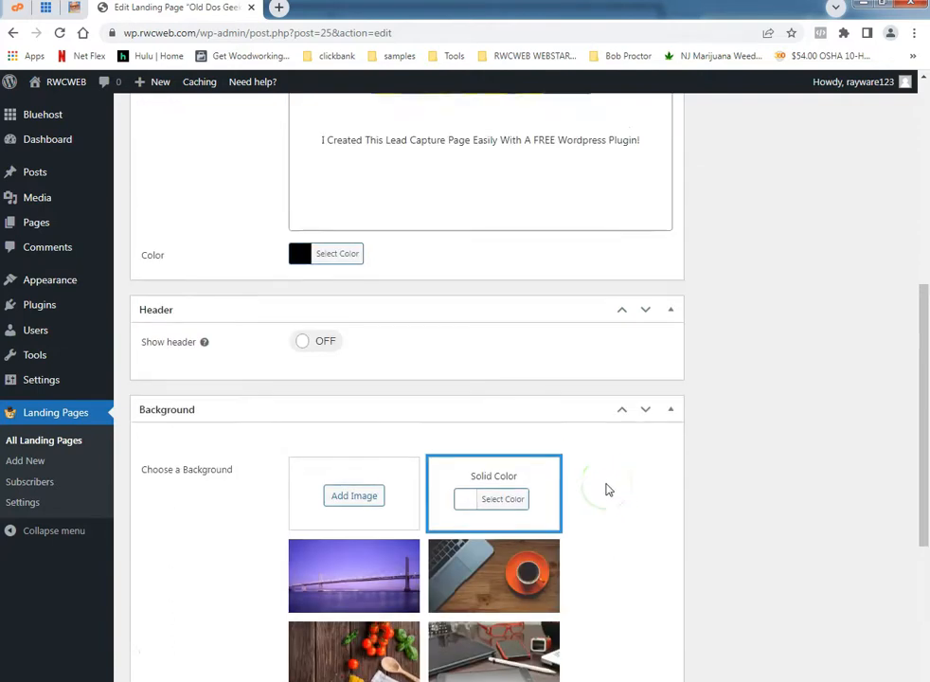
scroll(678, 544, down, 3)
scroll(674, 549, down, 2)
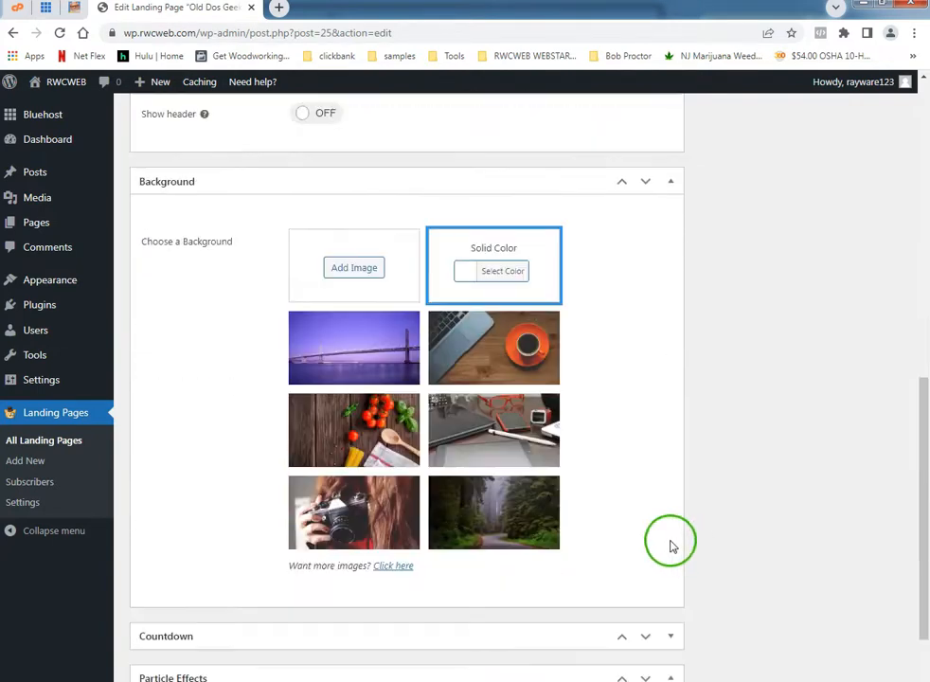
click(347, 372)
scroll(311, 491, down, 2)
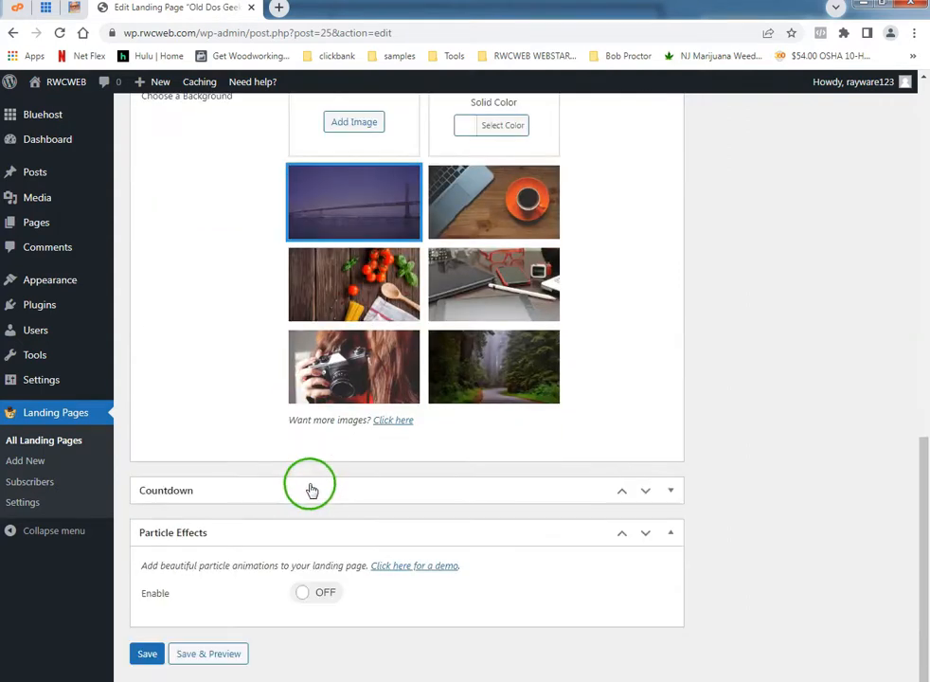
click(209, 653)
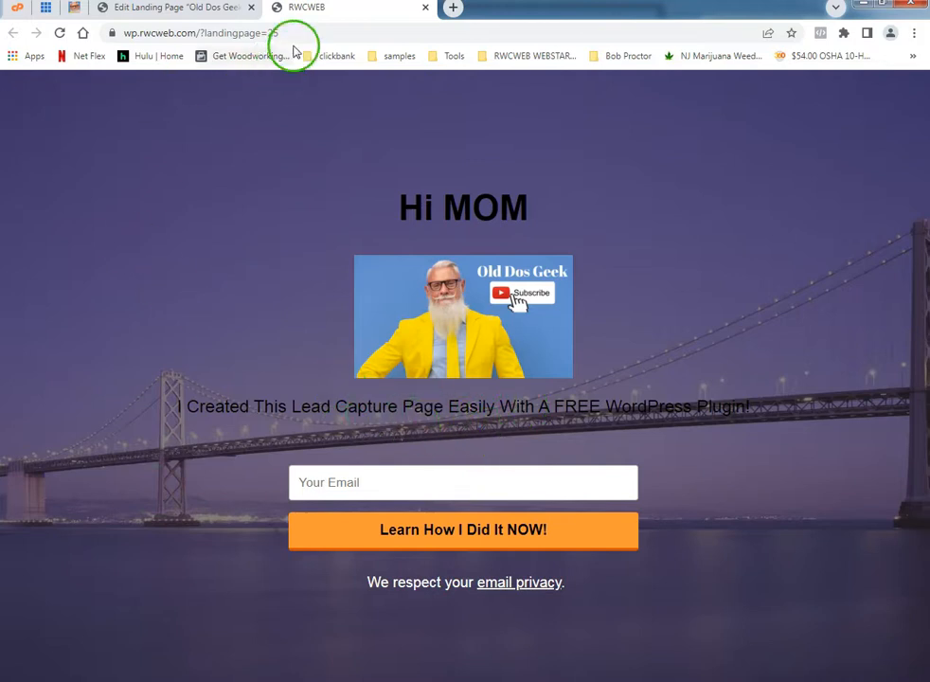
Return to the landing page editor and collapse its Background and Description sections
click(147, 7)
scroll(238, 188, up, 4)
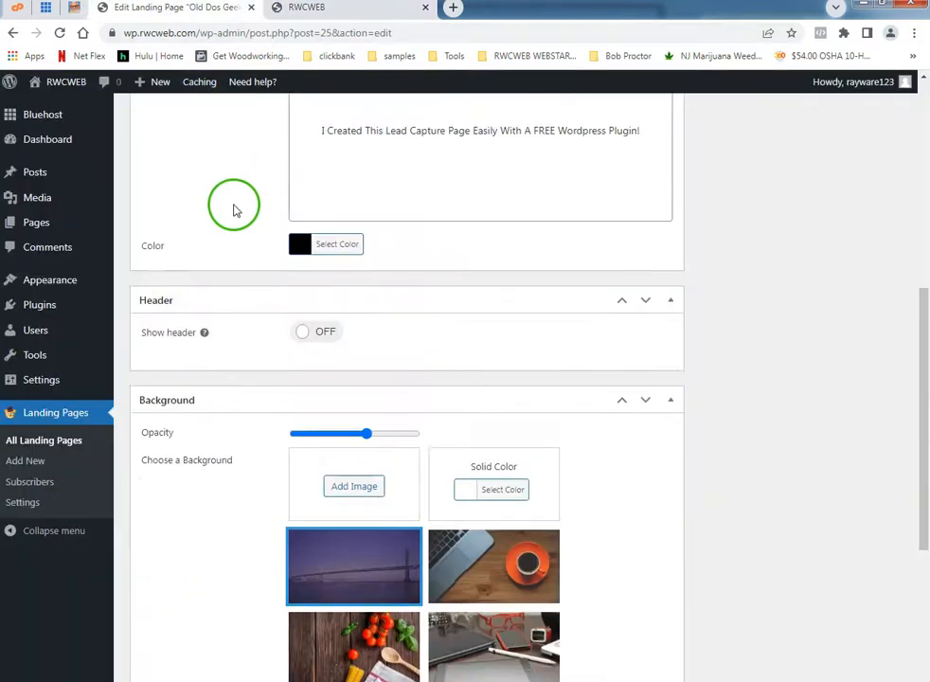
click(670, 405)
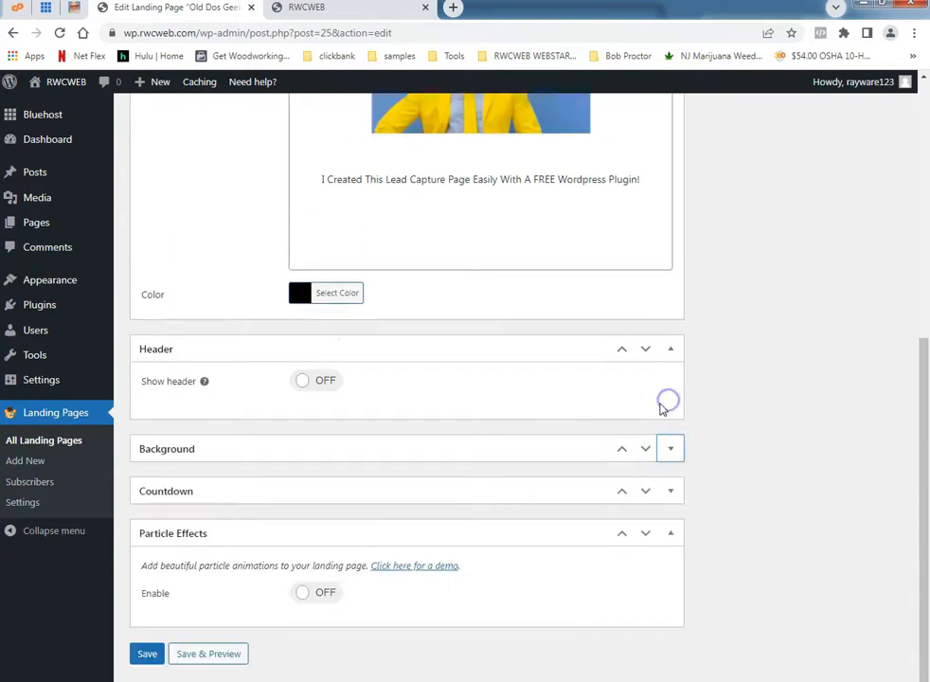
scroll(519, 392, up, 3)
scroll(519, 392, up, 2)
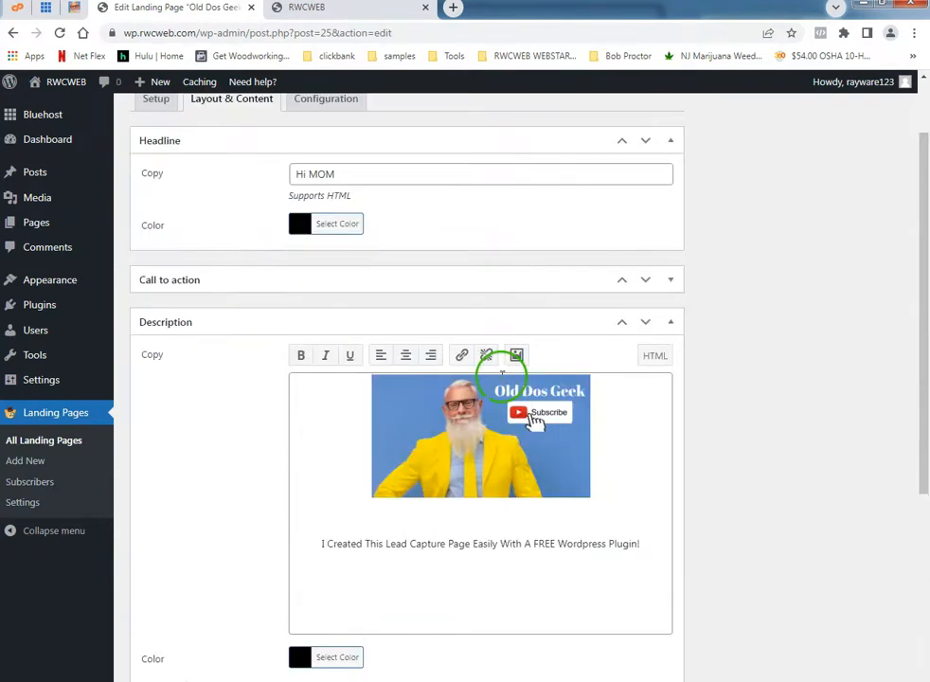
click(669, 398)
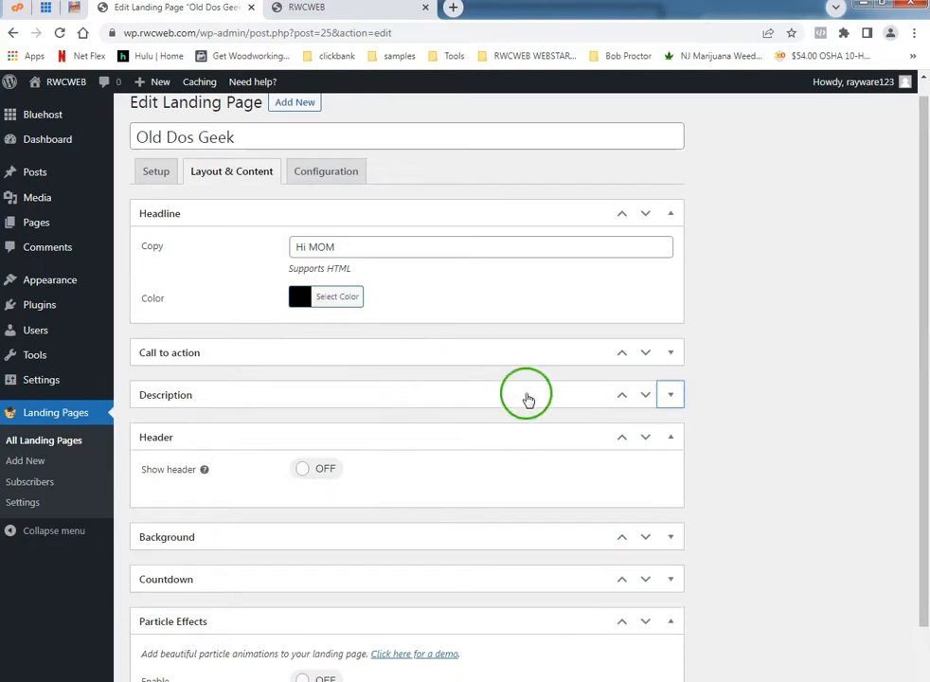
Expand the Call to action section and review its name field, email field, button and after-button text settings
click(669, 352)
scroll(556, 412, down, 3)
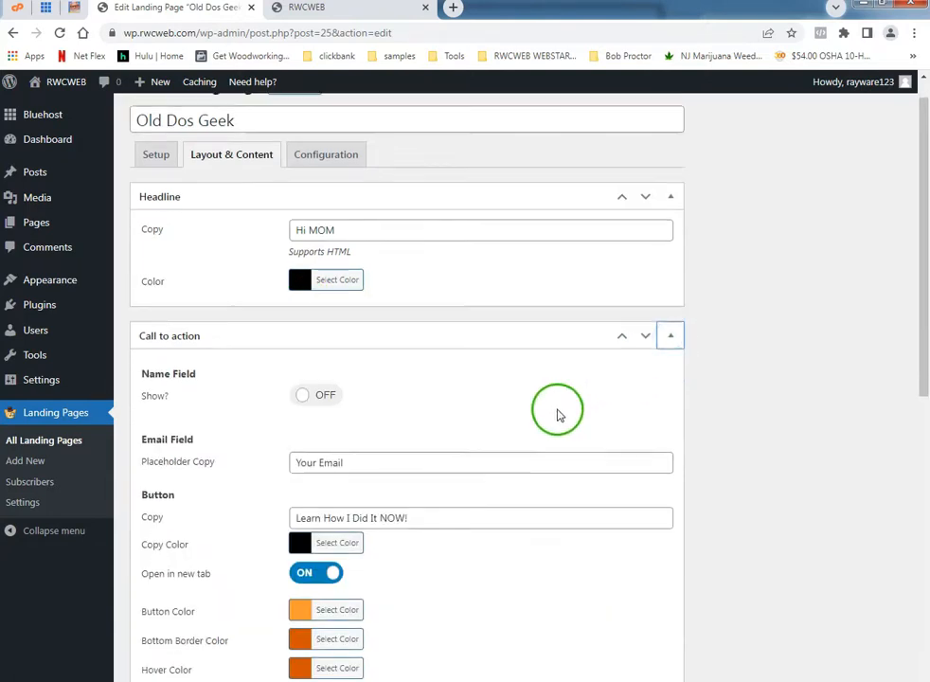
scroll(578, 396, down, 2)
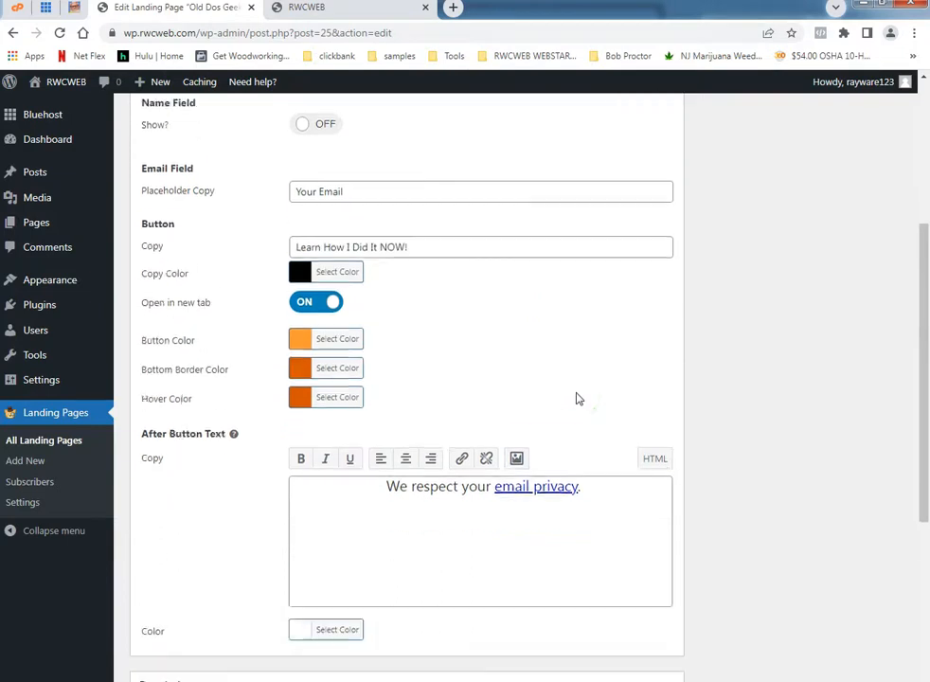
scroll(606, 395, up, 4)
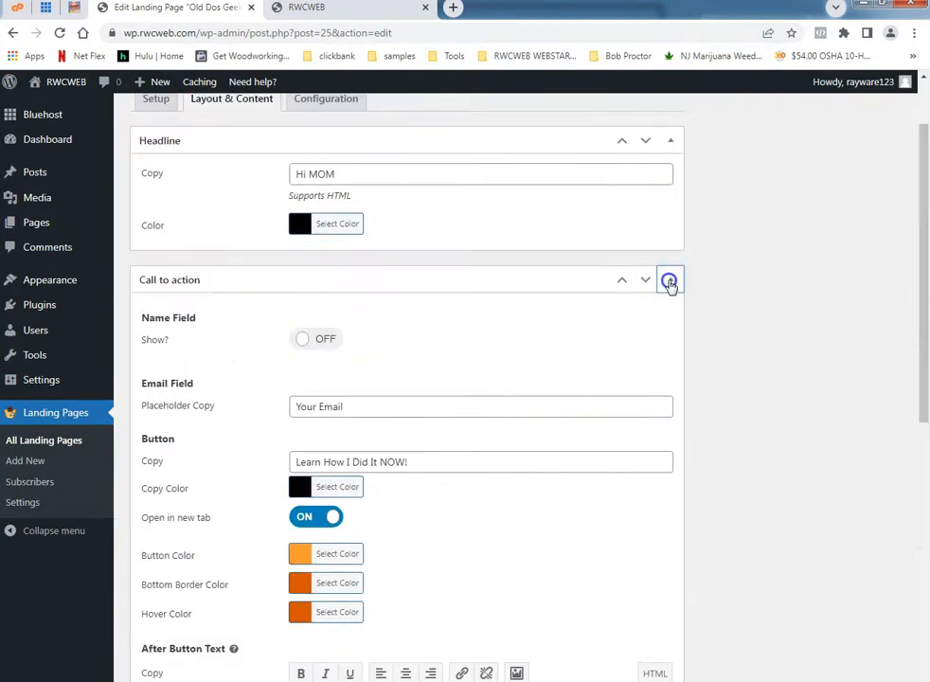
Collapse the Call to action section and review the page's Configuration settings for analytics, email provider, email optin and custom CSS
click(669, 278)
scroll(568, 337, up, 2)
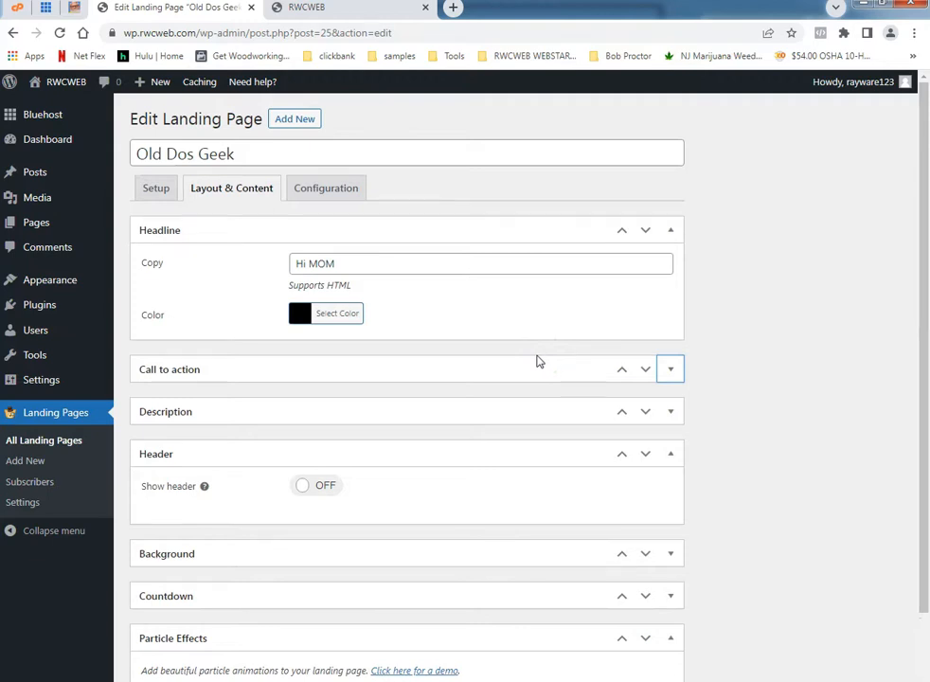
click(325, 189)
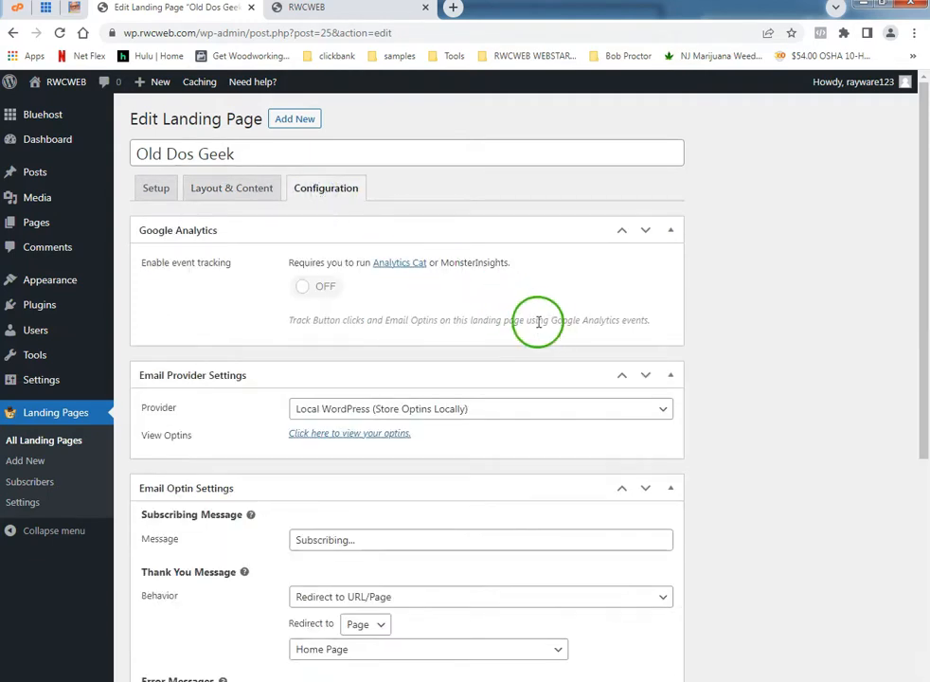
scroll(461, 302, down, 1)
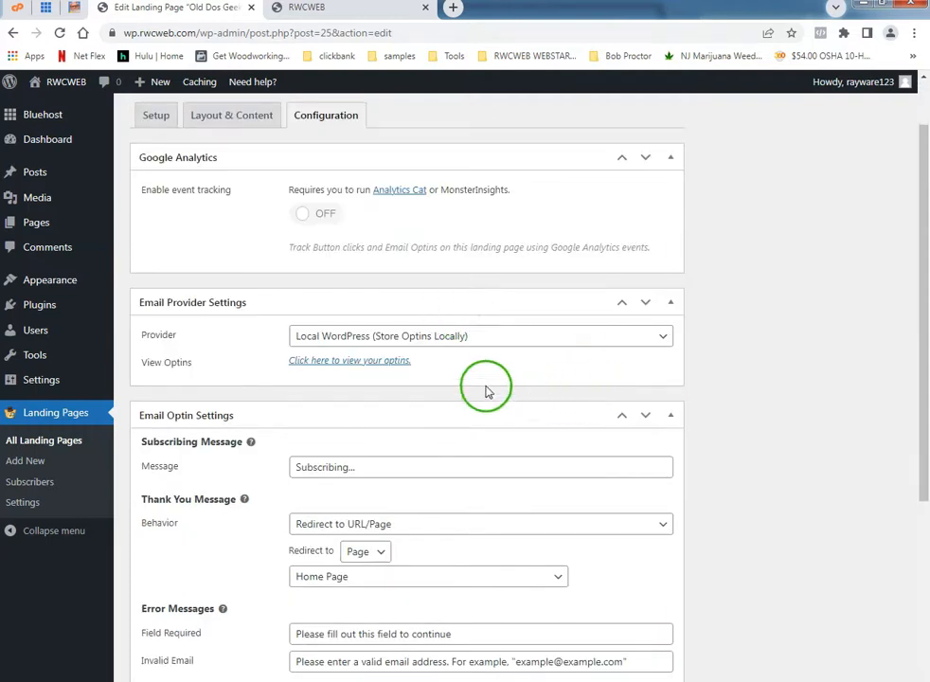
scroll(478, 389, down, 2)
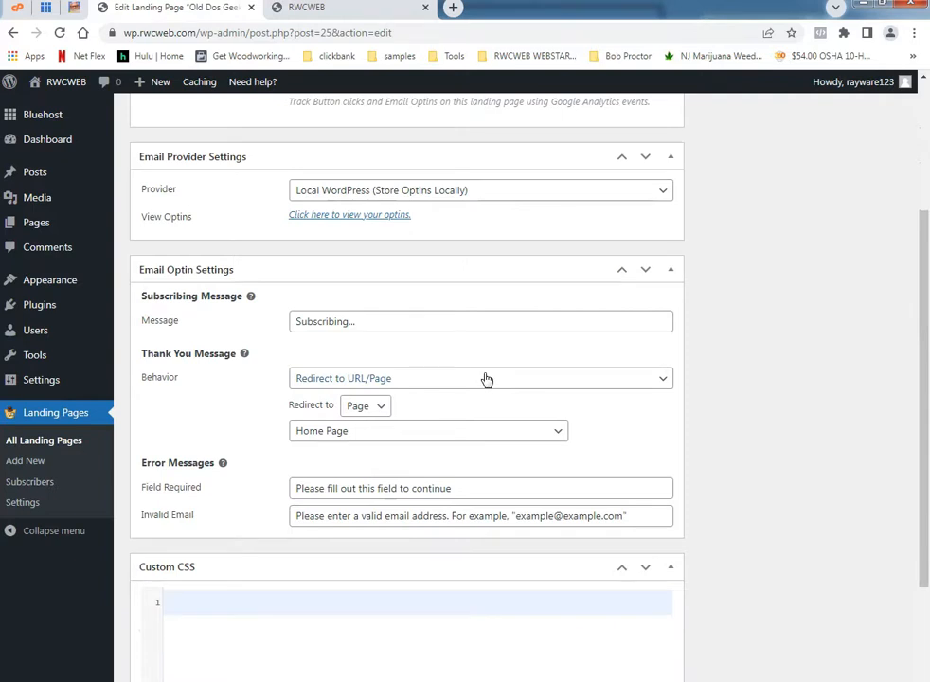
scroll(470, 319, down, 3)
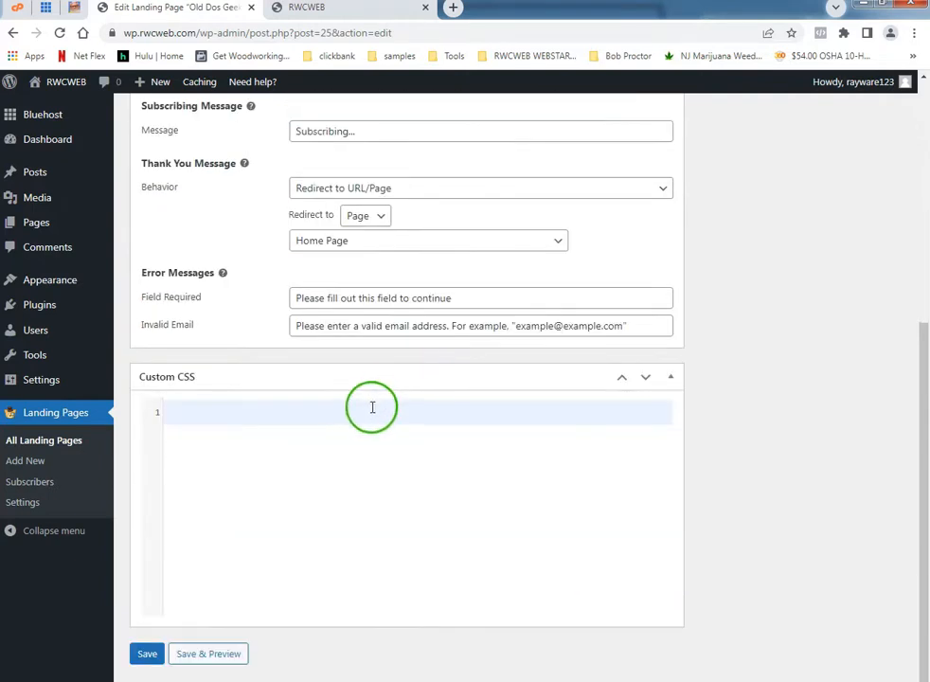
scroll(312, 402, up, 5)
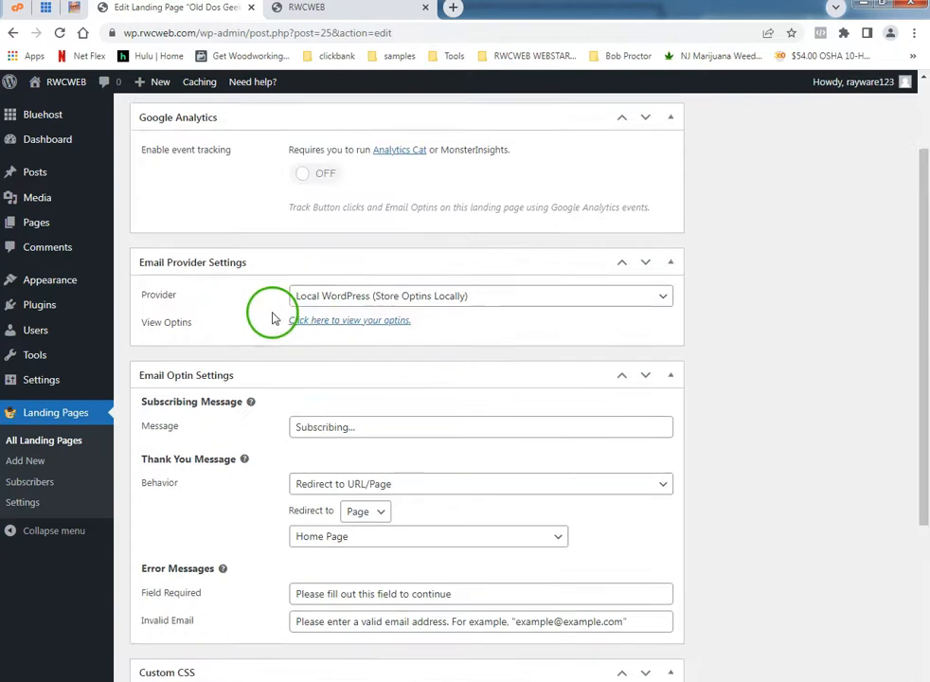
Return to the Layout & Content settings, collapse the Header section, and briefly check the Description section before collapsing it again
click(223, 187)
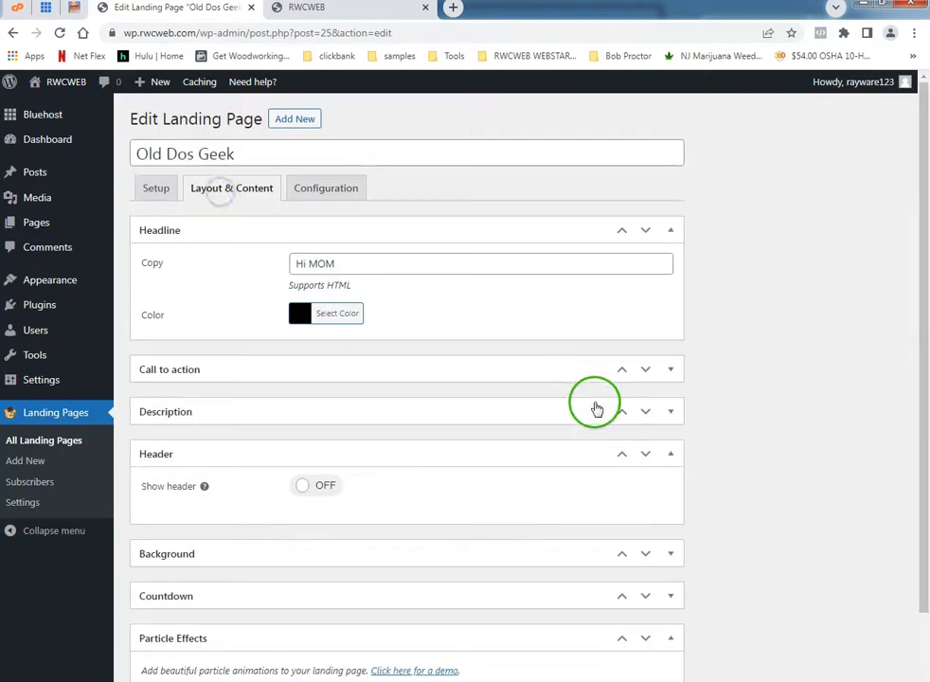
scroll(493, 401, down, 1)
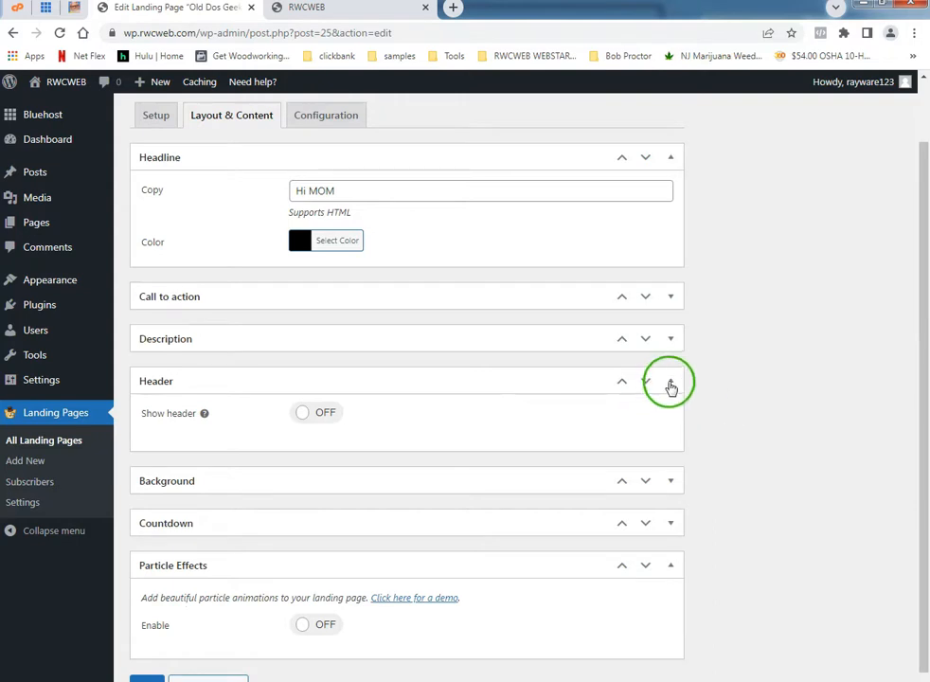
click(670, 382)
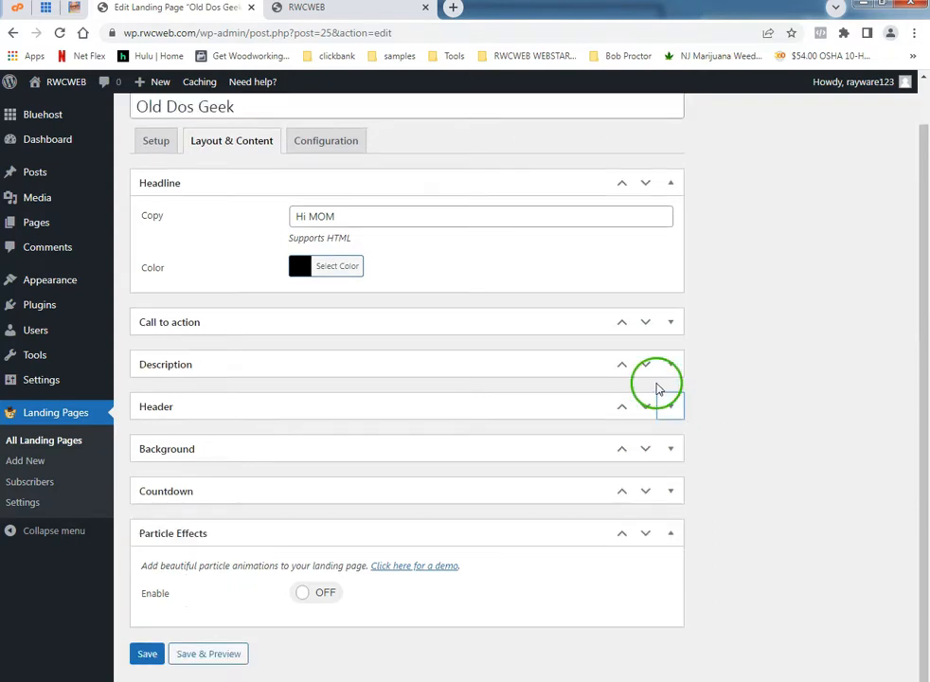
click(671, 367)
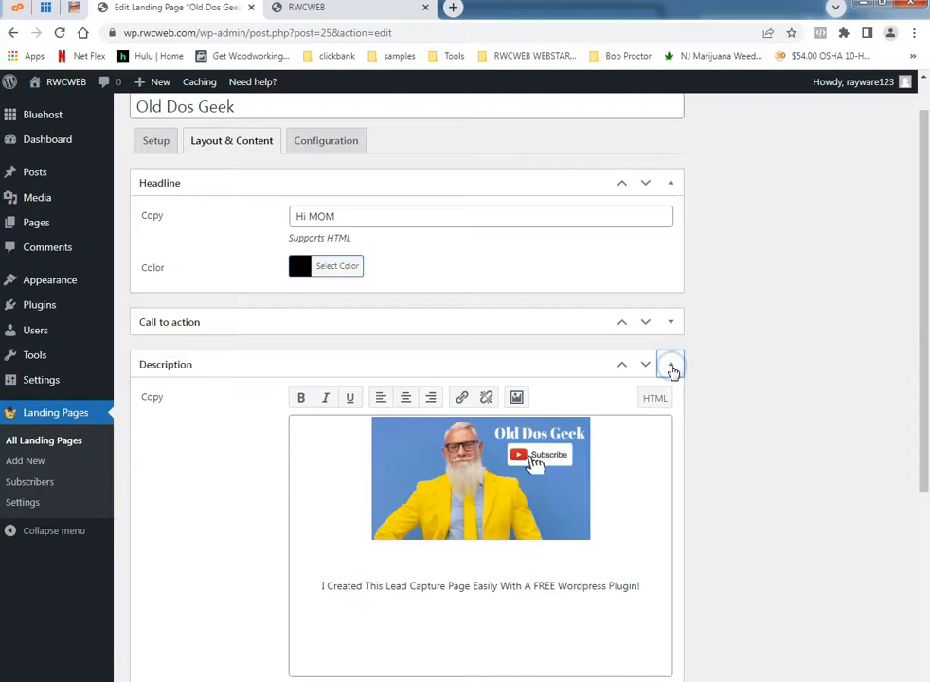
click(672, 368)
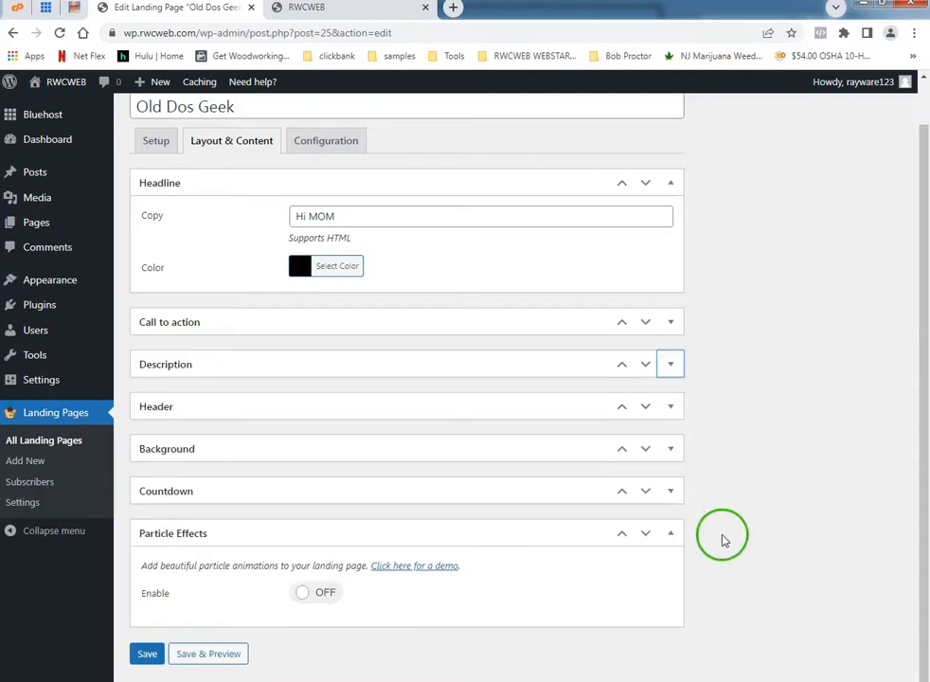
Enable the countdown with target date 2022/05/20 20:43 and the Blocks style, and save and preview the landing page
click(671, 490)
scroll(428, 504, down, 1)
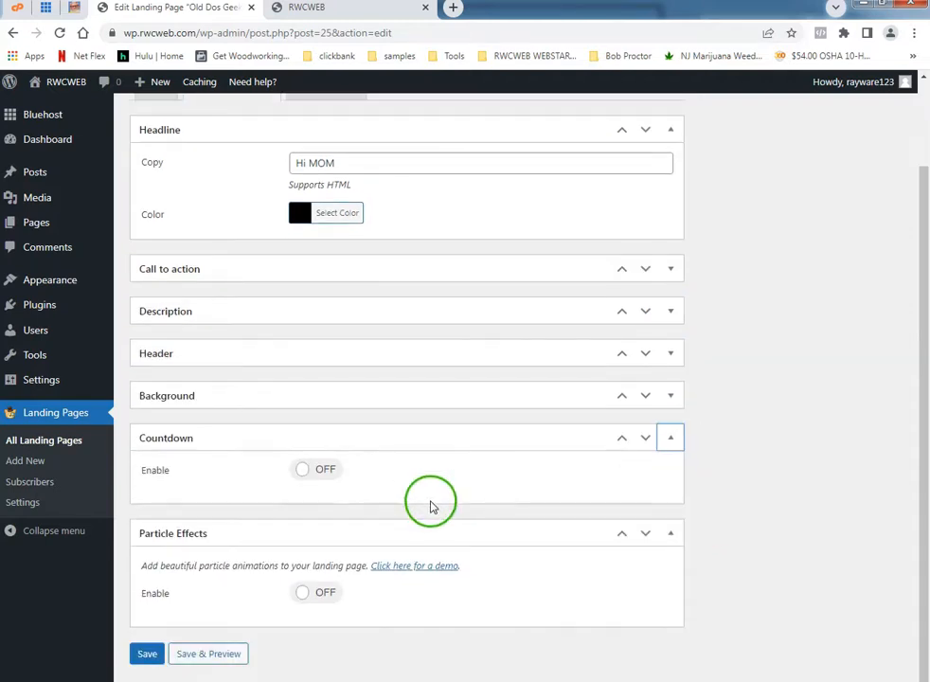
click(308, 468)
click(409, 511)
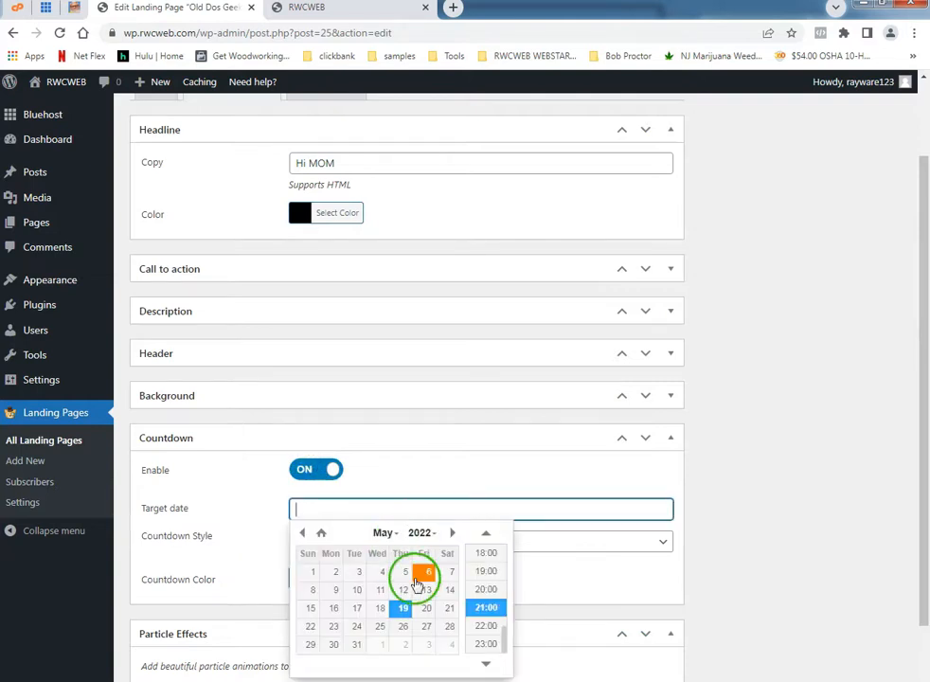
click(770, 566)
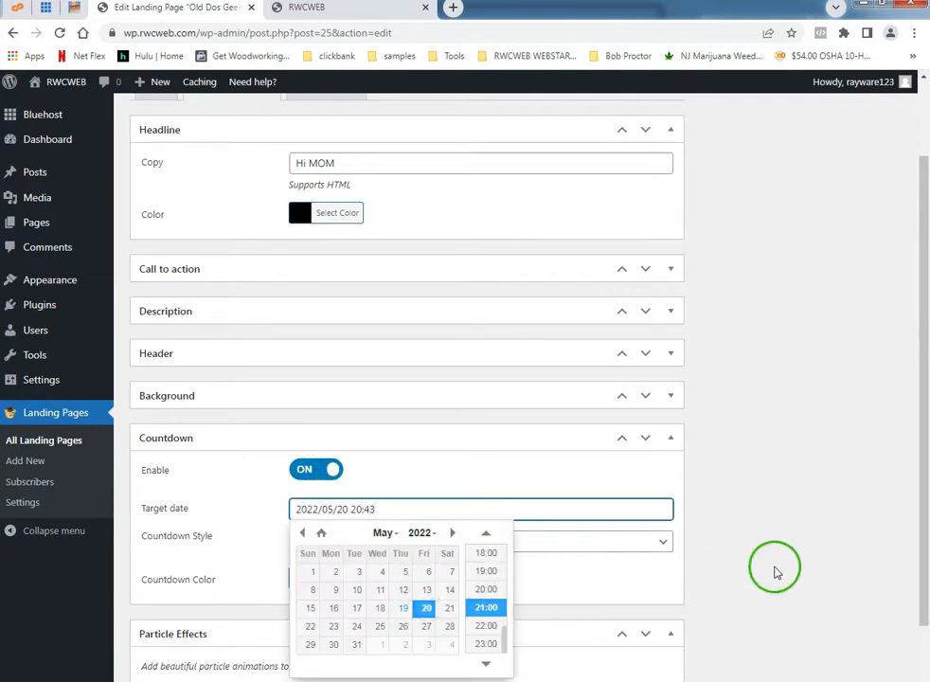
click(666, 547)
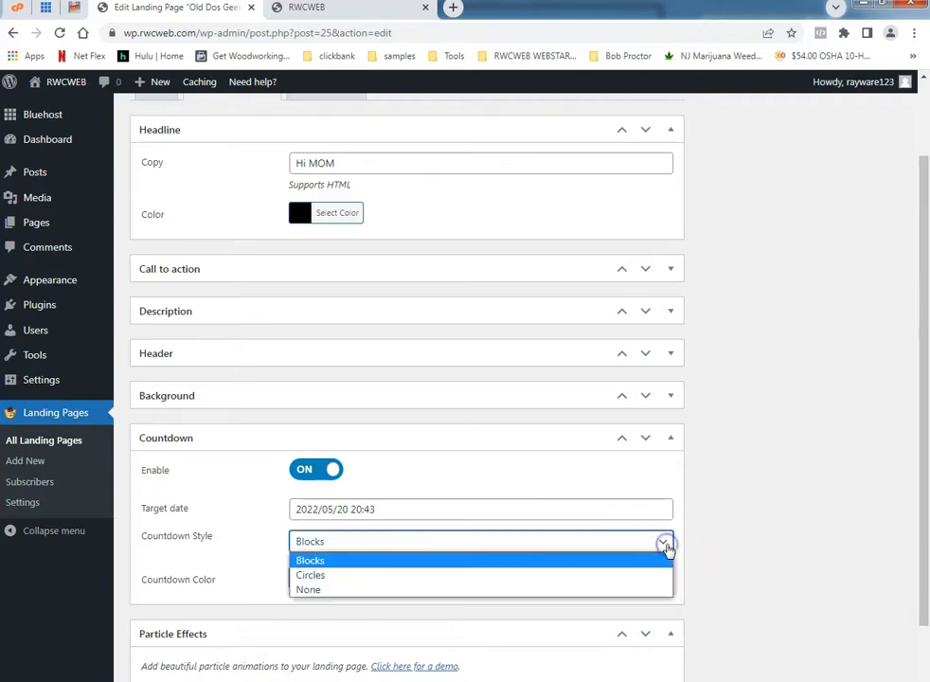
click(668, 547)
scroll(272, 582, down, 1)
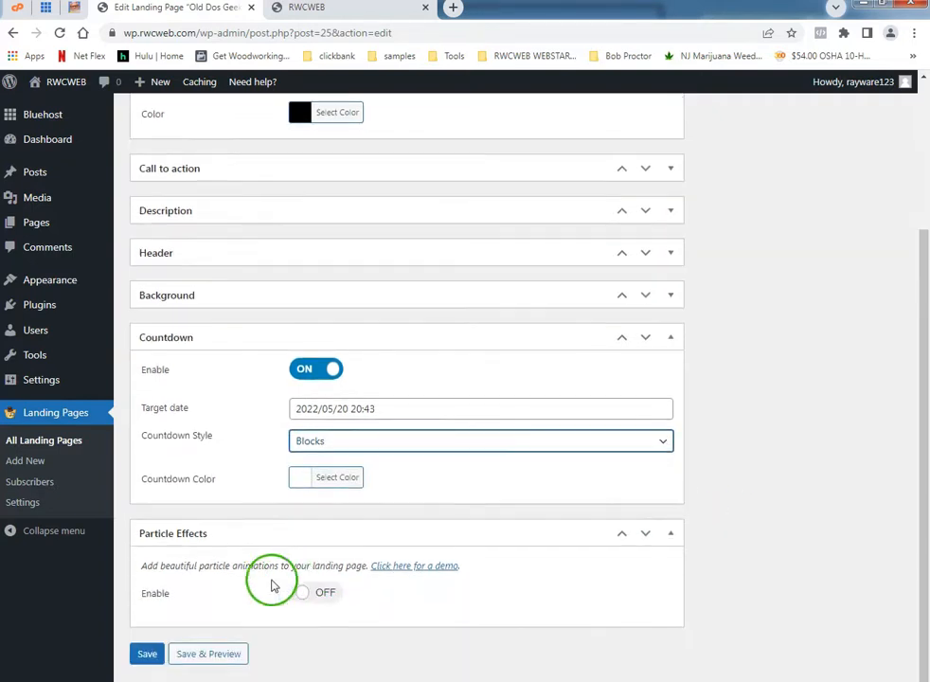
click(210, 653)
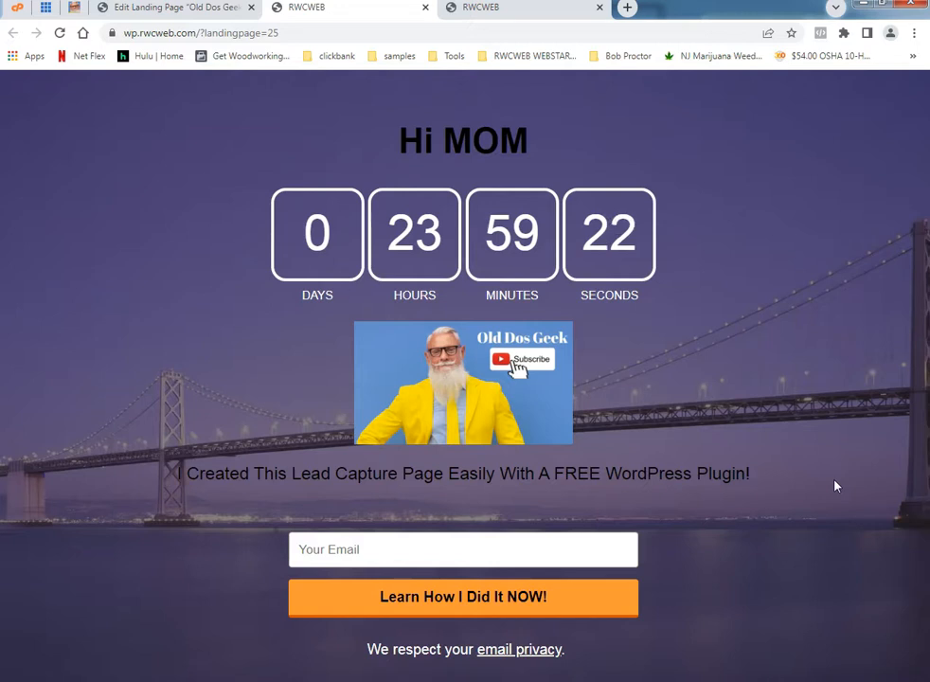
Go back to the landing page editor to look over its layout settings, and switch to the rwcweb.com home page
click(192, 15)
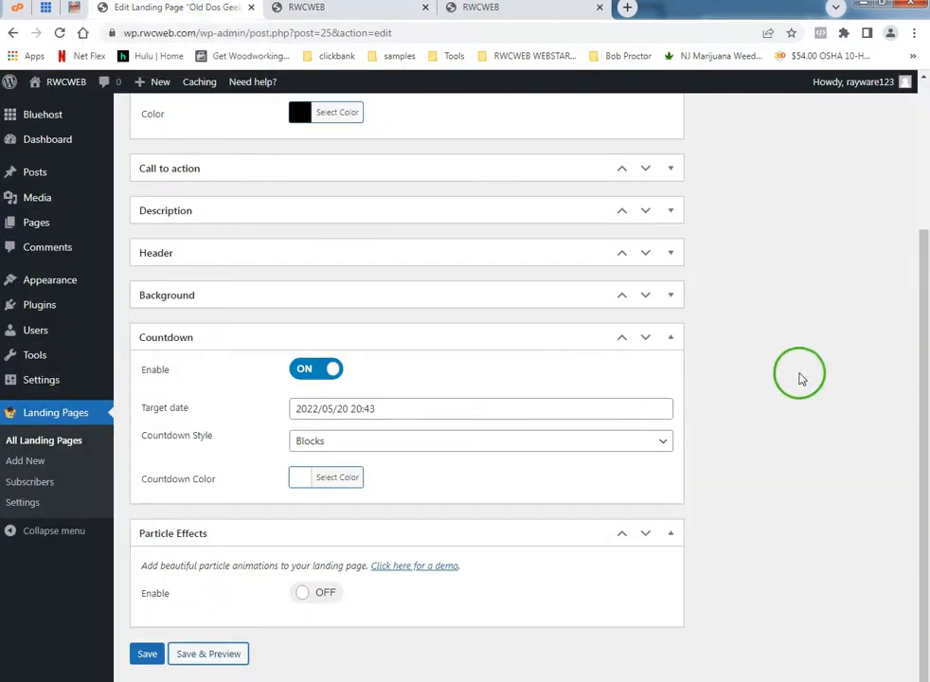
scroll(790, 377, up, 3)
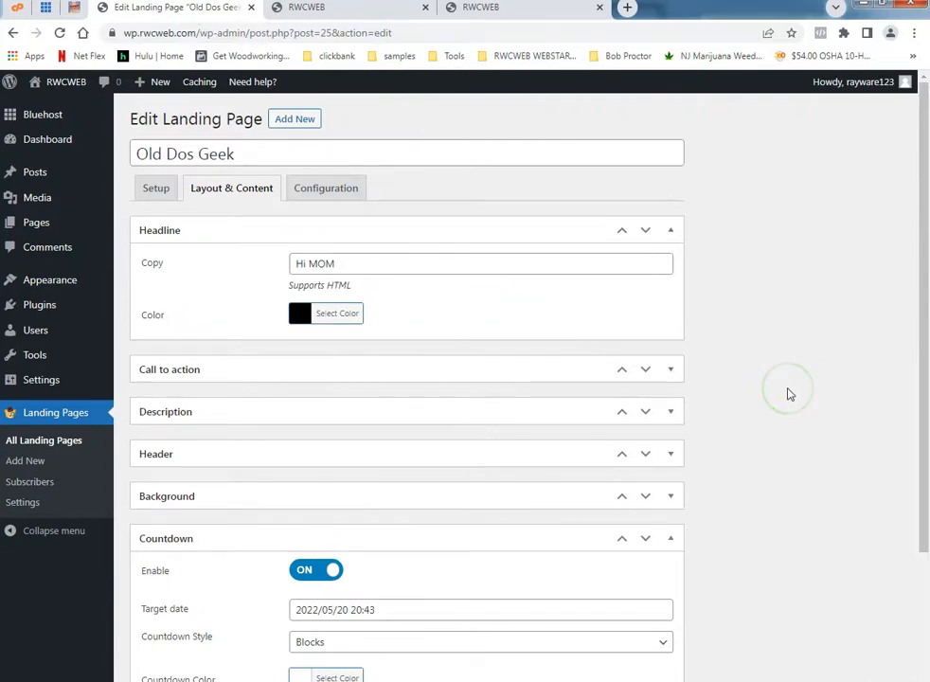
scroll(790, 396, down, 2)
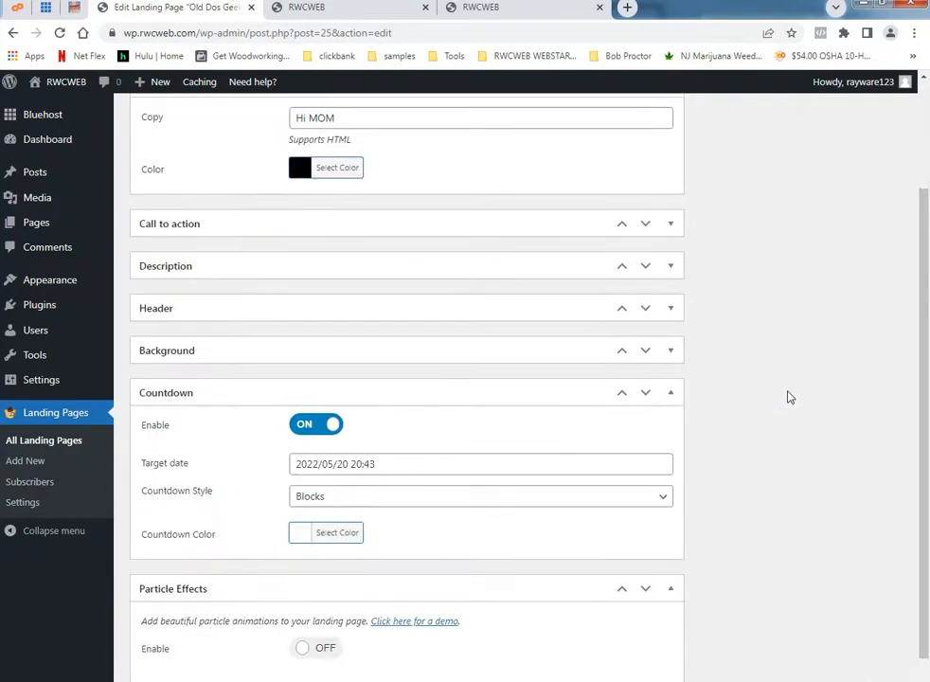
scroll(790, 396, down, 1)
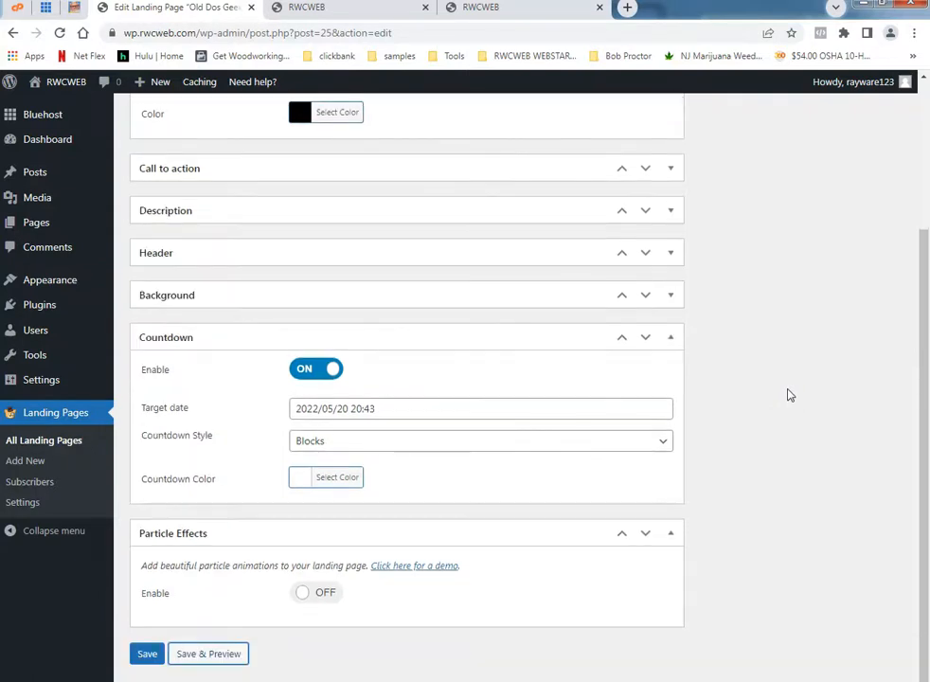
click(76, 11)
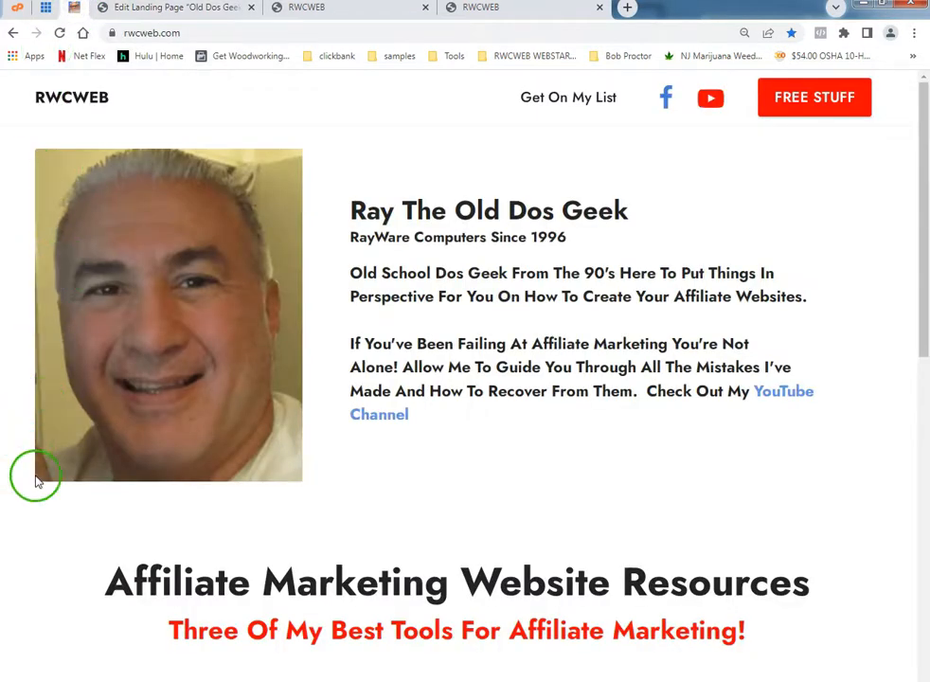